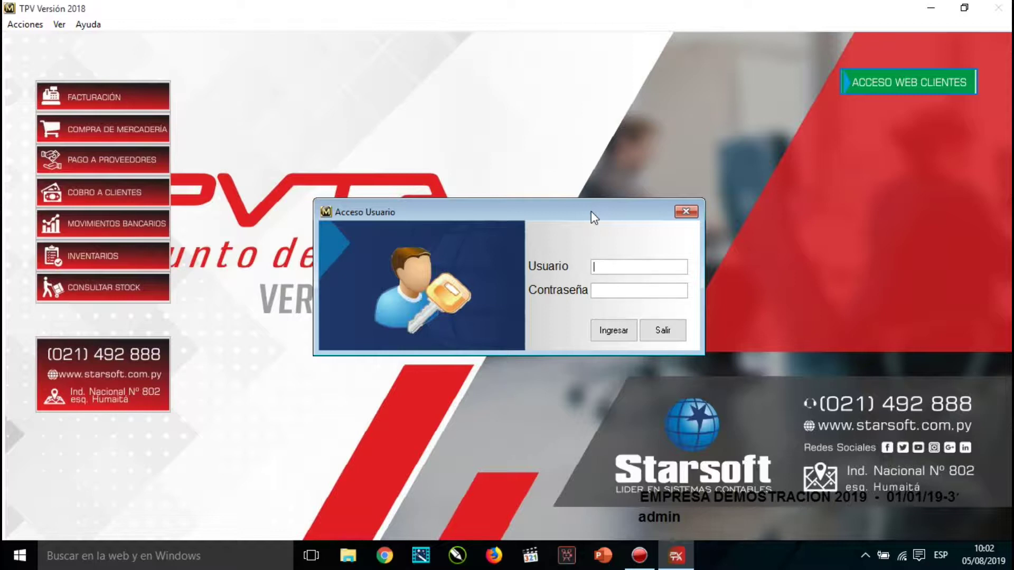
Log in as ADMIN and open EMPRESA DEMOSTRACION 2019 under PERIODO FISCAL 2019.
type("ADMIN")
key("Return")
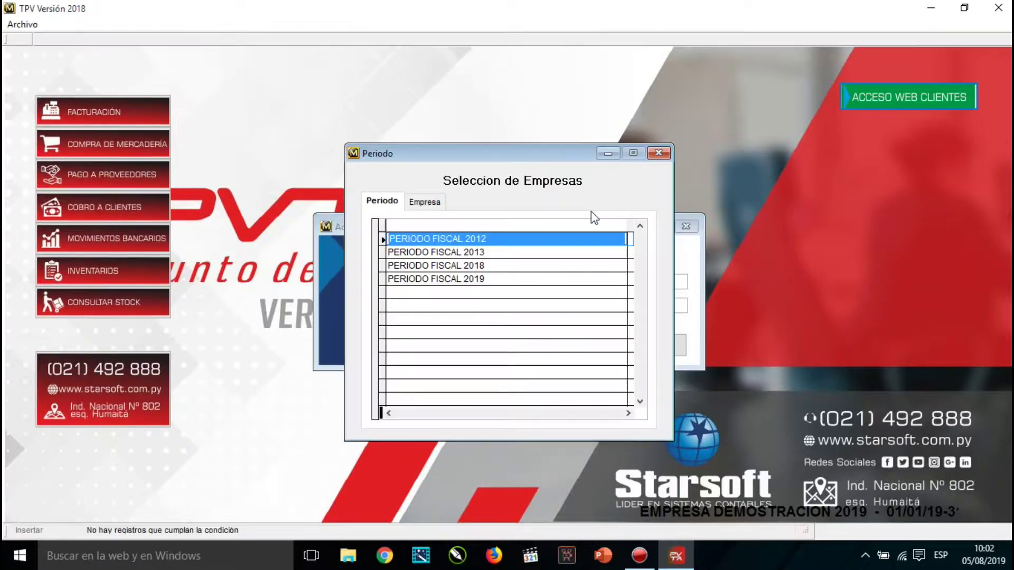
key("Down")
key("Down")
key("Down")
key("Up")
key("Up")
key("Up")
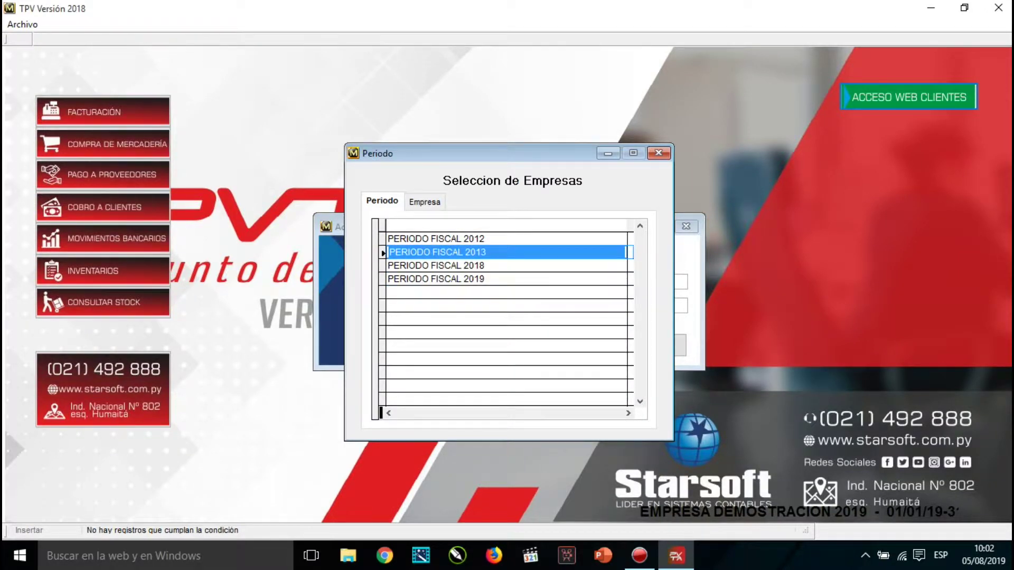
key("Down")
key("Down")
key("Down")
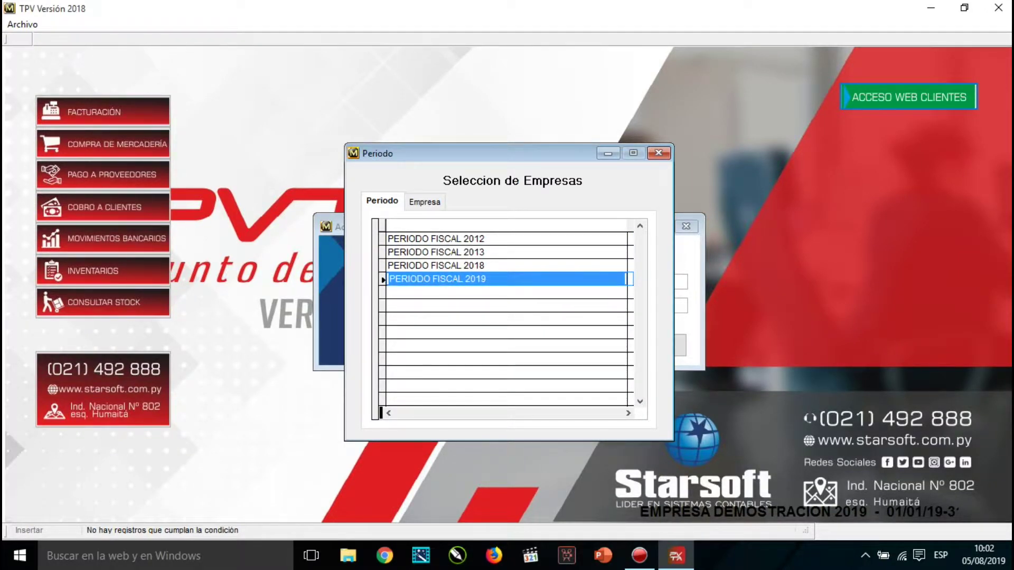
key("Return")
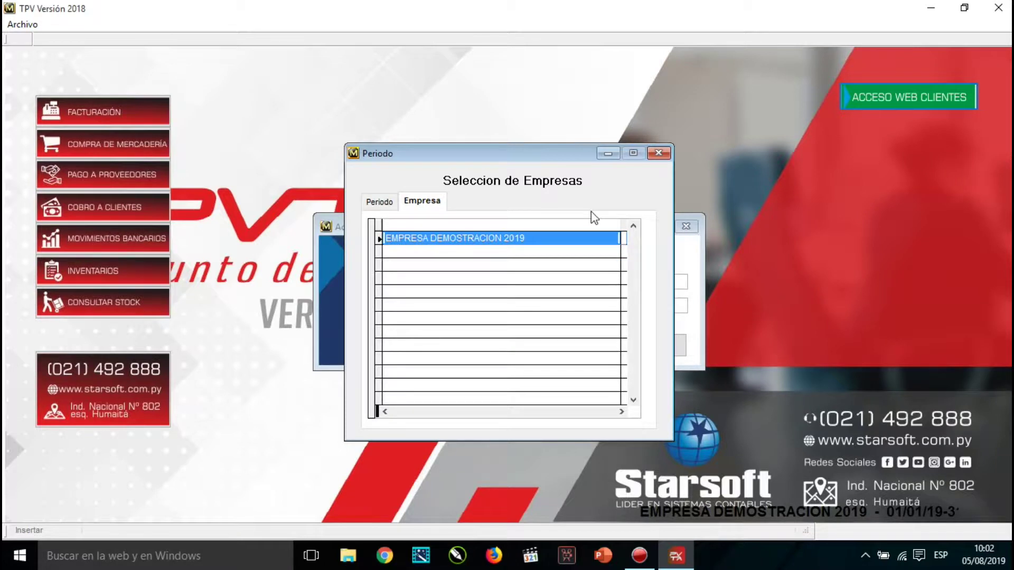
key("Return")
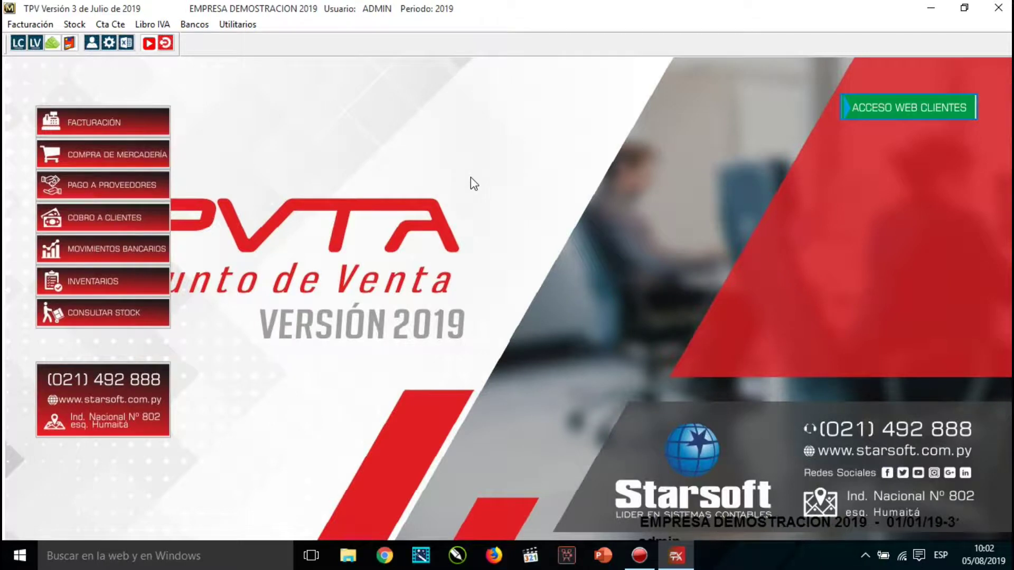
In Periodos Fiscales, add period 2017 with the description PERIODO FISCAL 2017.
left_click(238, 24)
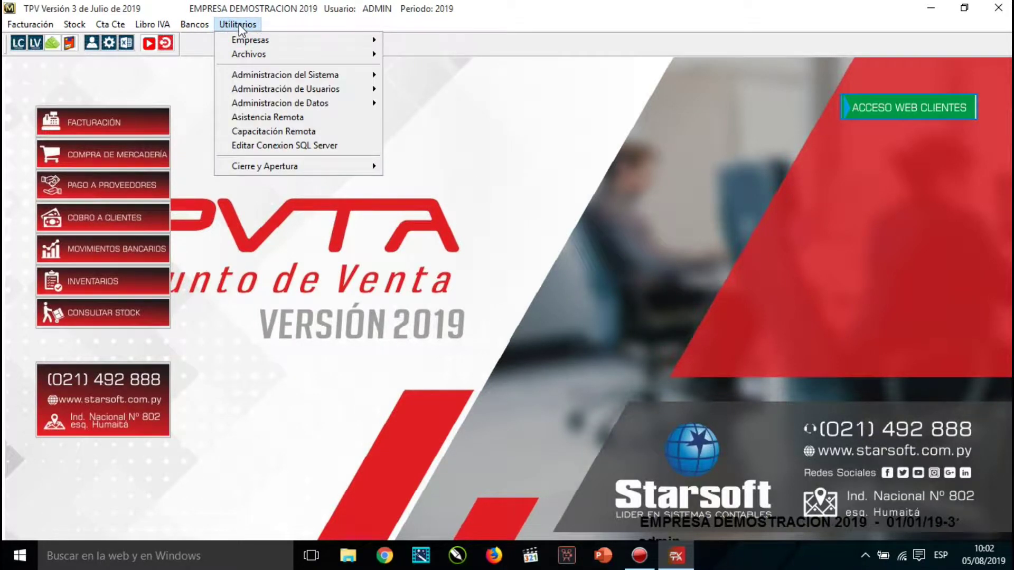
mouse_move(253, 55)
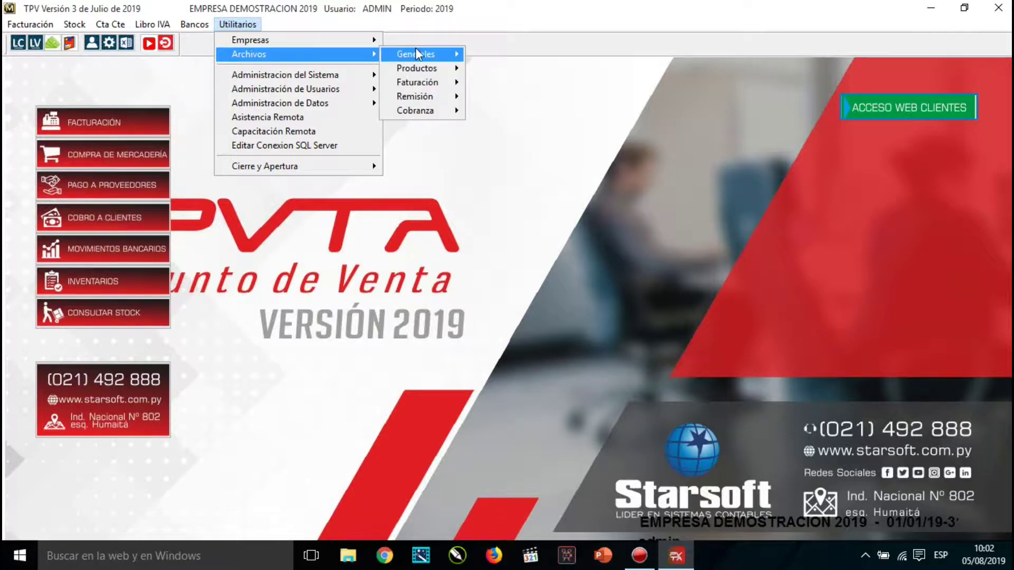
mouse_move(417, 54)
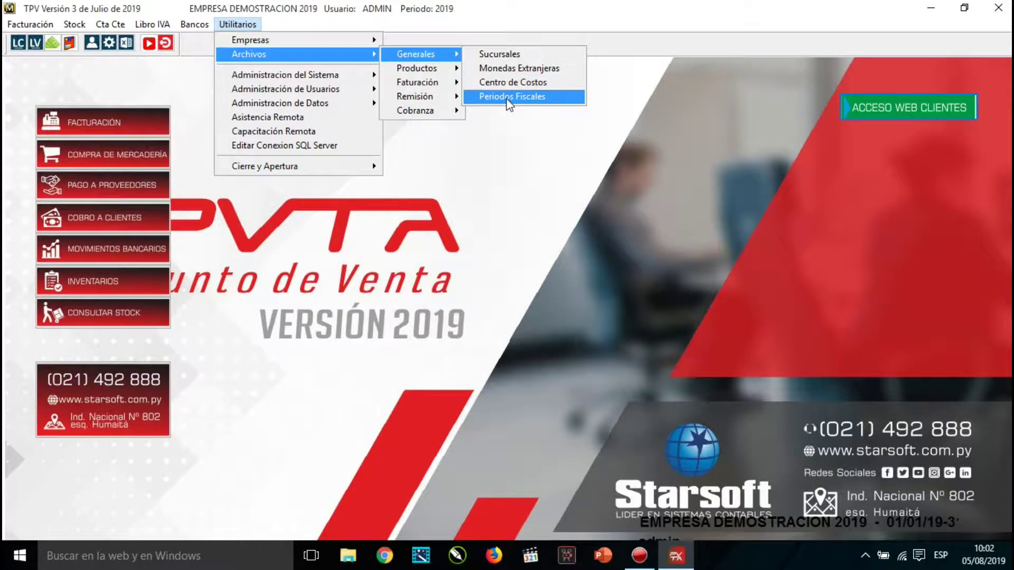
left_click(507, 97)
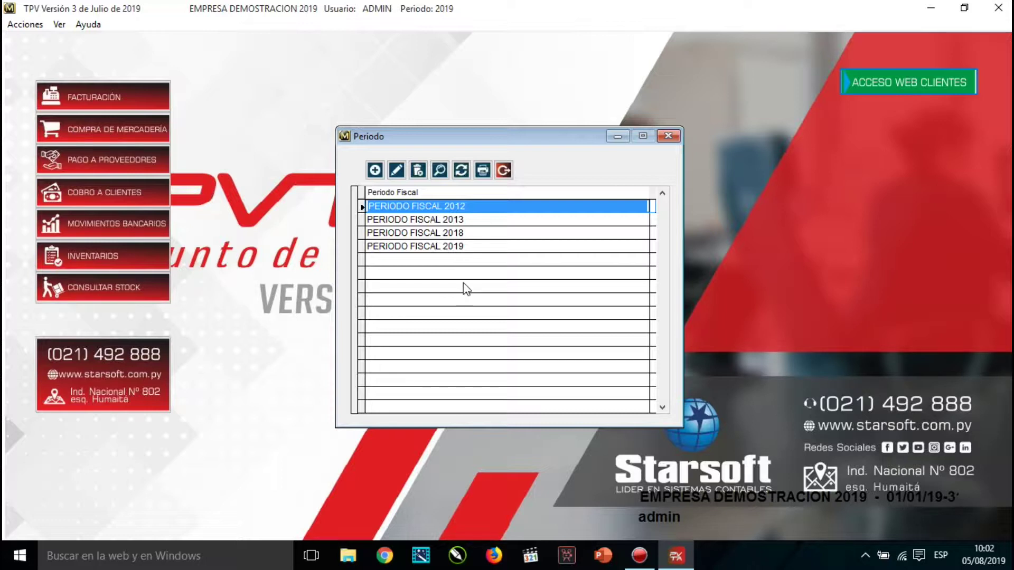
left_click(376, 170)
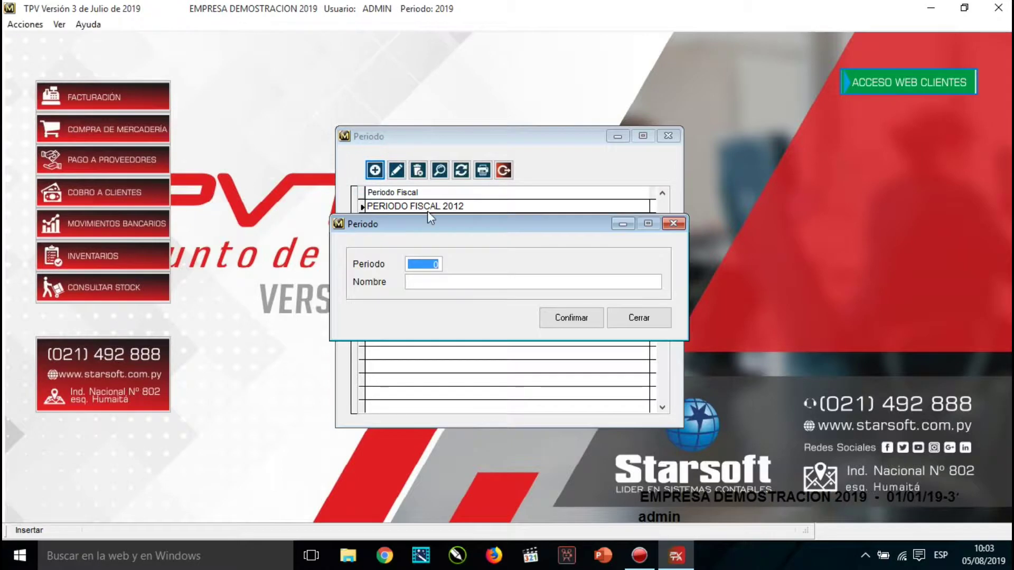
type("2017PER")
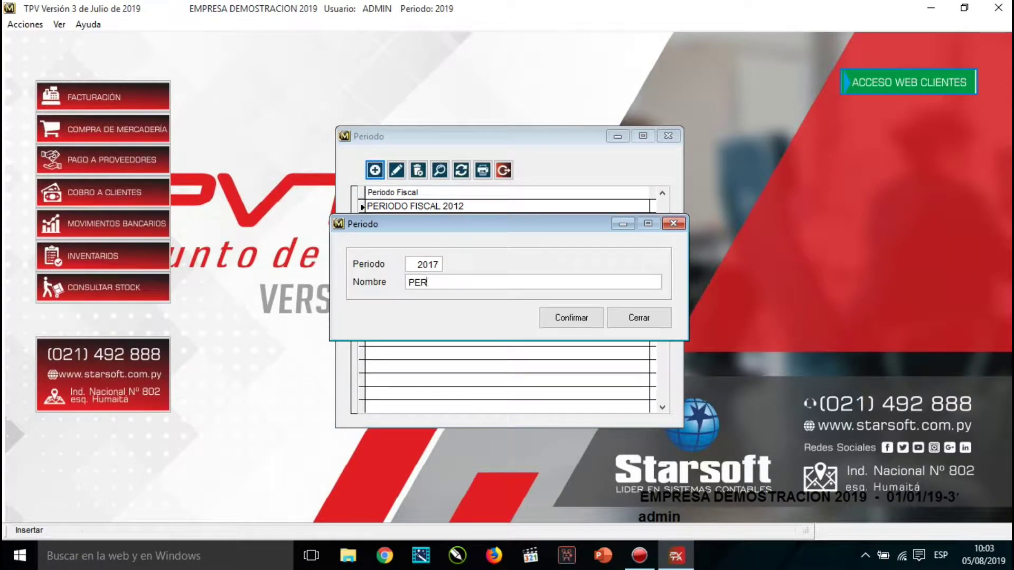
type("IODO FIS")
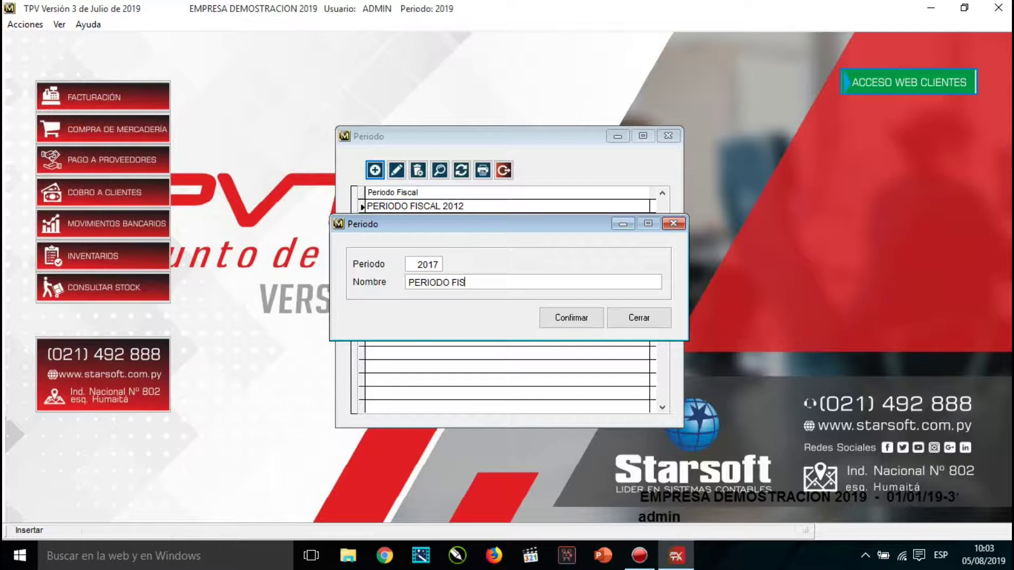
type("CAL 2017")
key("Return")
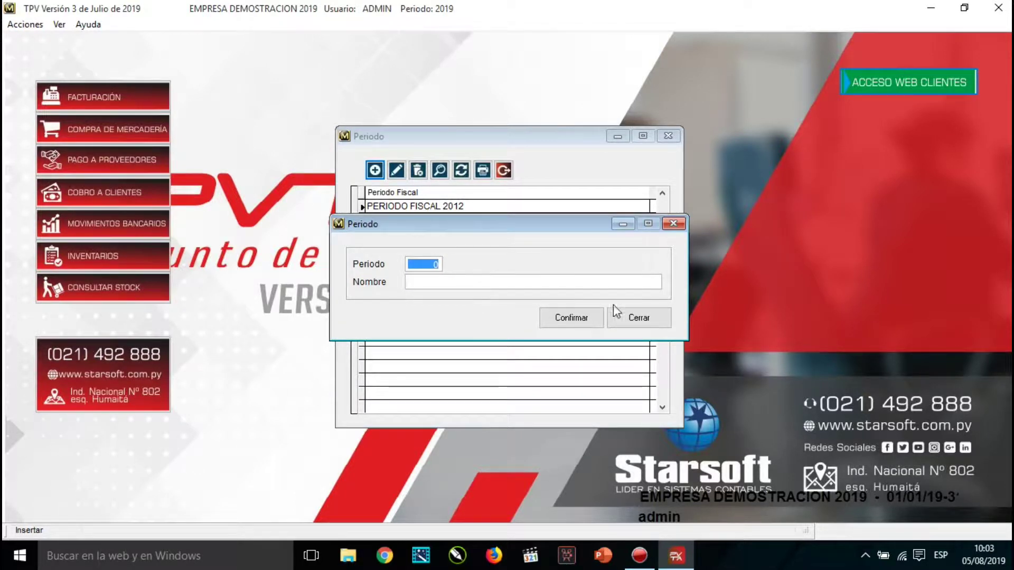
Check the new PERIODO FISCAL 2017 row in the list and close the Periodos Fiscales window.
left_click(626, 318)
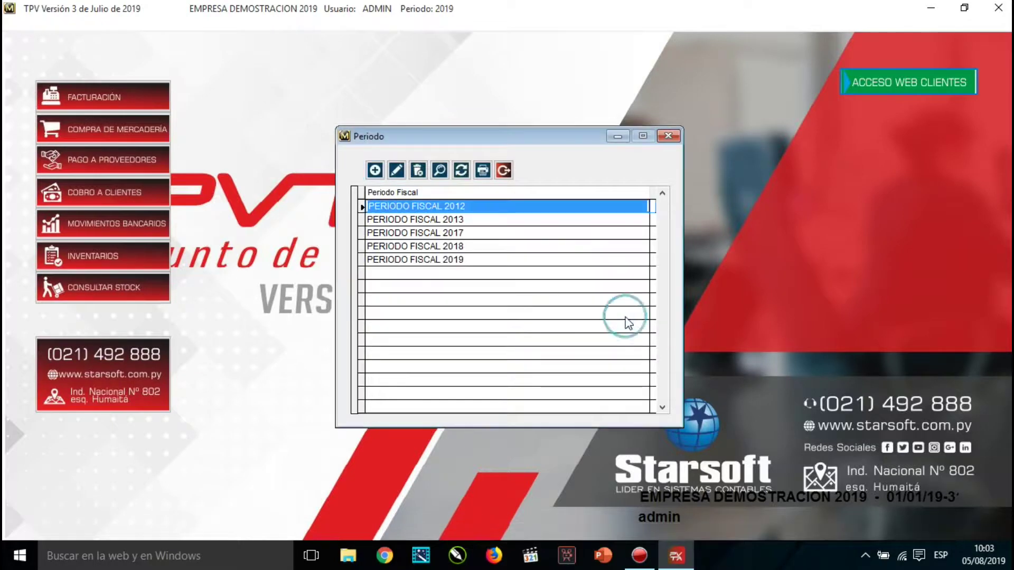
left_click(446, 233)
left_click(459, 245)
left_click(458, 231)
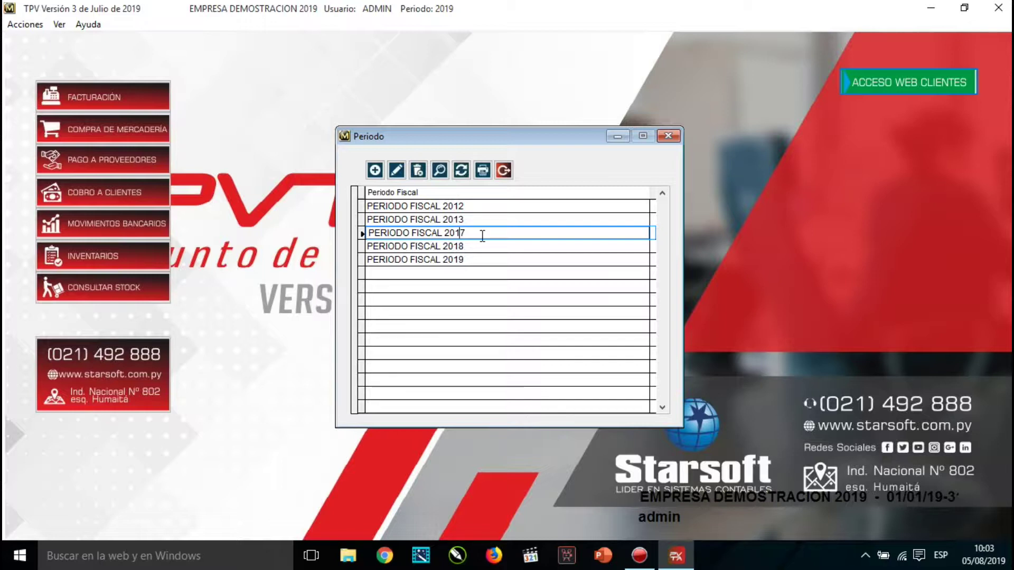
left_click(505, 170)
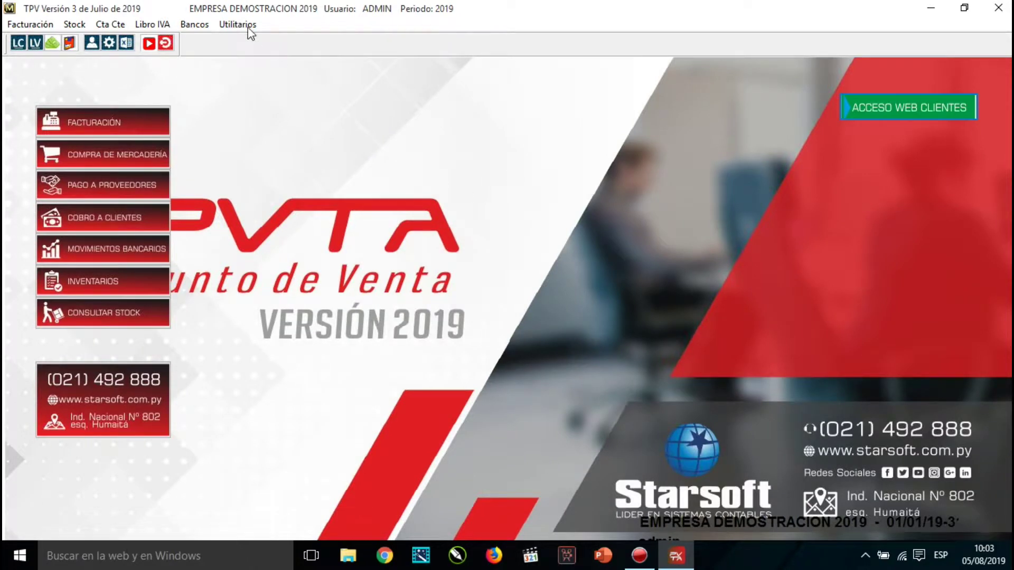
Go to Utilitarios > Empresas > Creación de Empresas and begin a new company record.
left_click(247, 27)
mouse_move(249, 40)
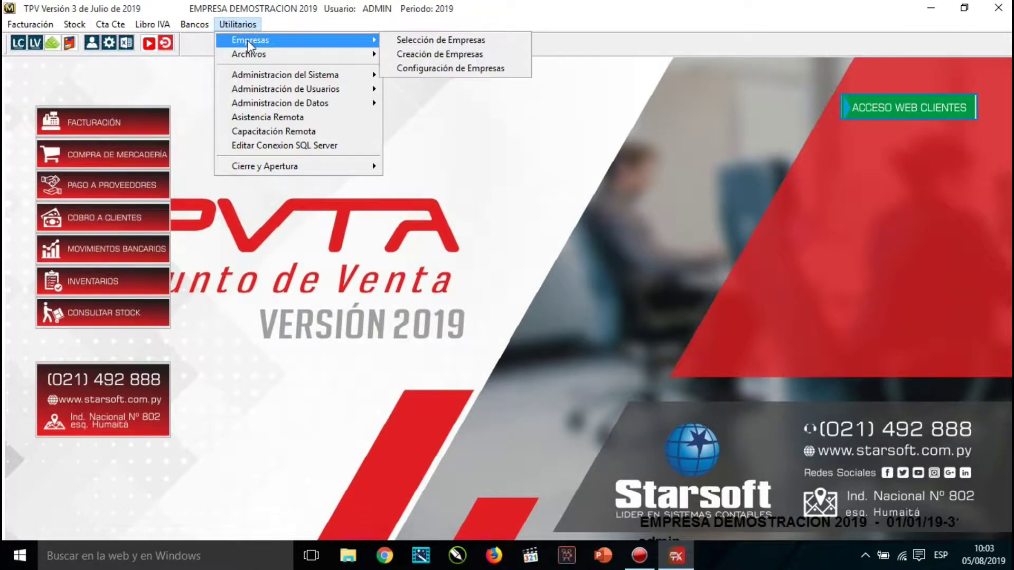
left_click(425, 55)
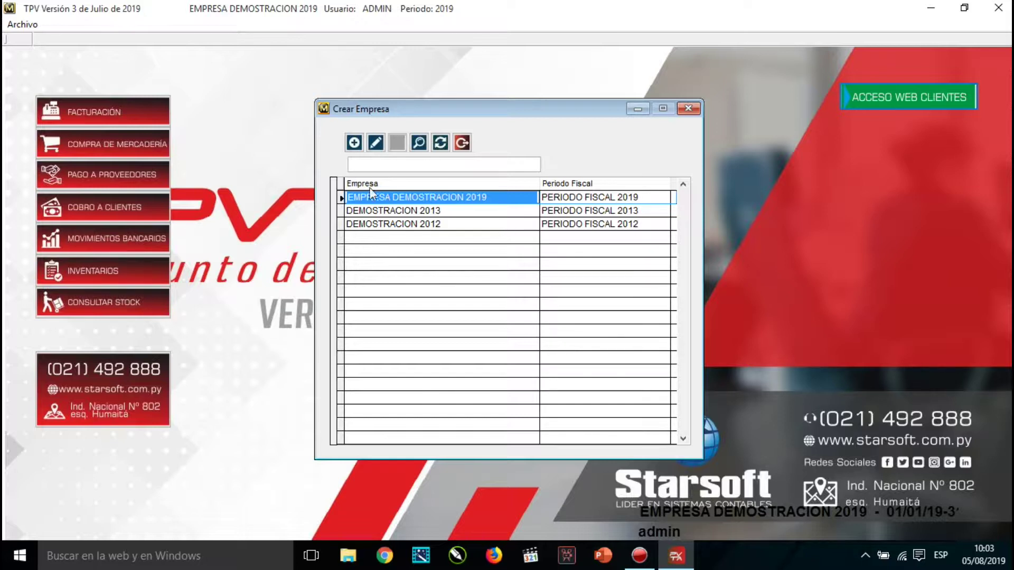
left_click(354, 143)
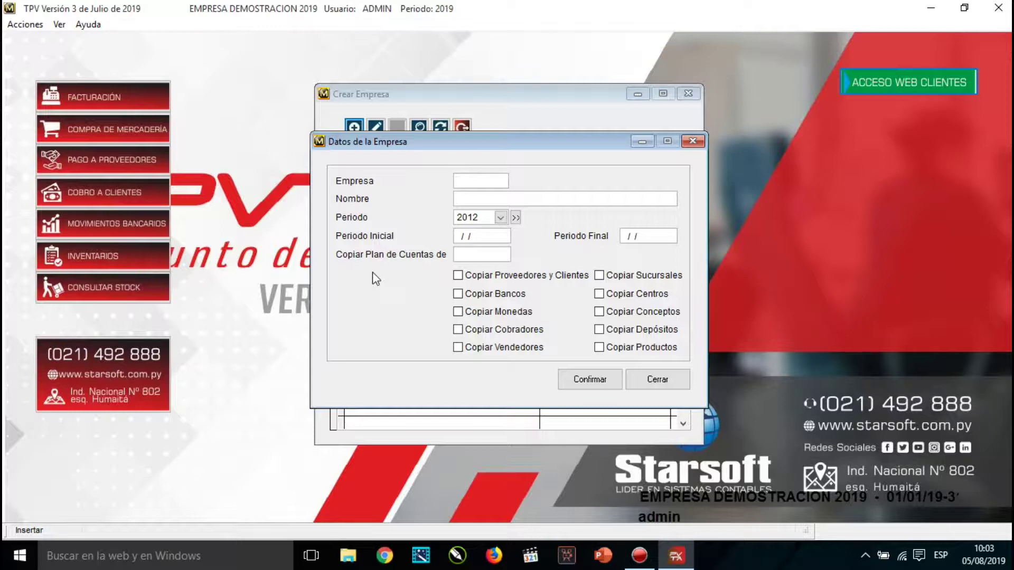
Fill in company code DEMO2018 and name DEMOSTRACIÓN 2018 in Datos de la Empresa.
type("DEMOSTRACION2018")
type("DEMOSTRACIÓN 2018")
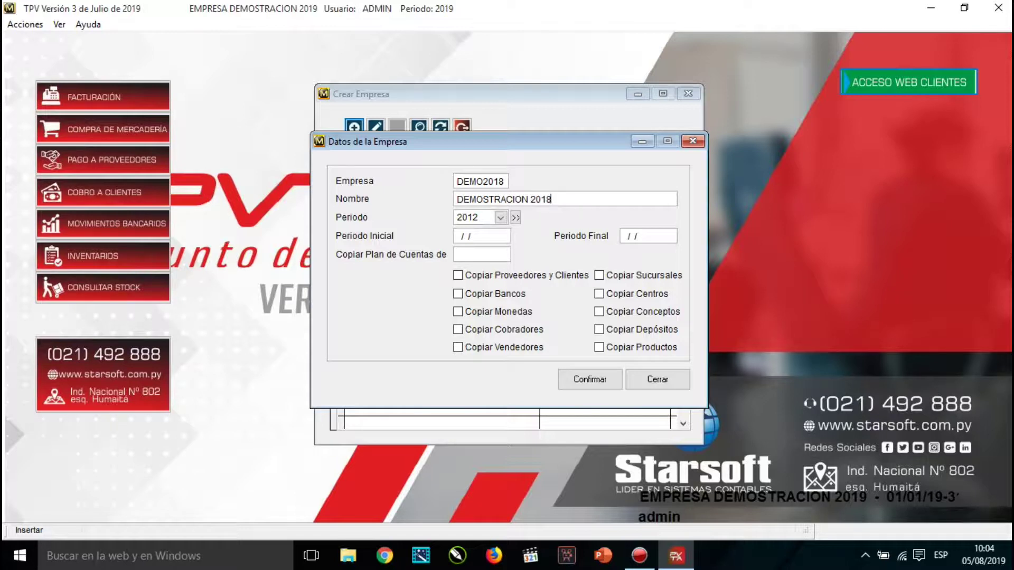
key("Tab")
left_click(500, 217)
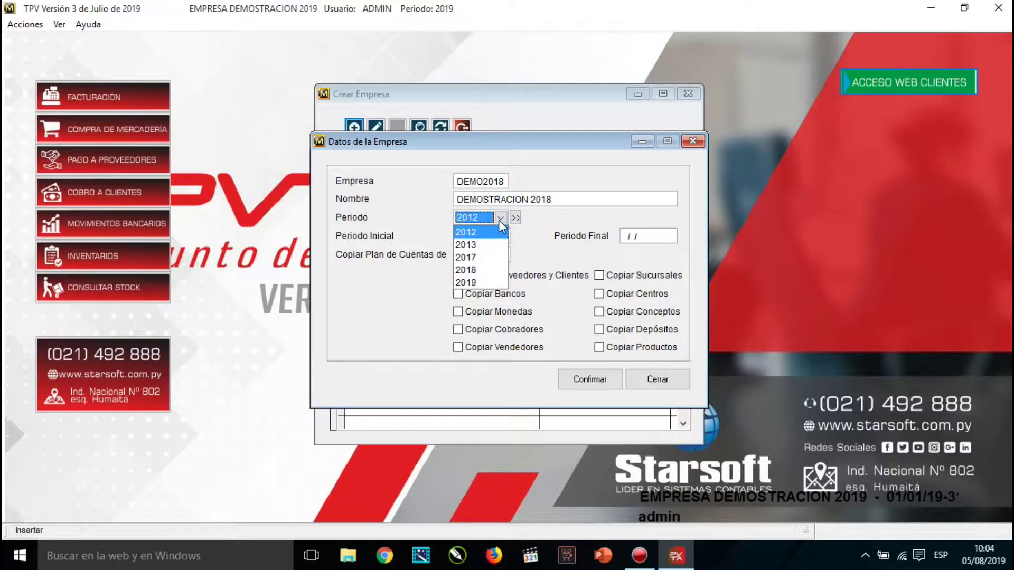
Pick period 2018 (01/01/2018 to 31/12/2018) for the DEMO2018 company.
left_click(487, 271)
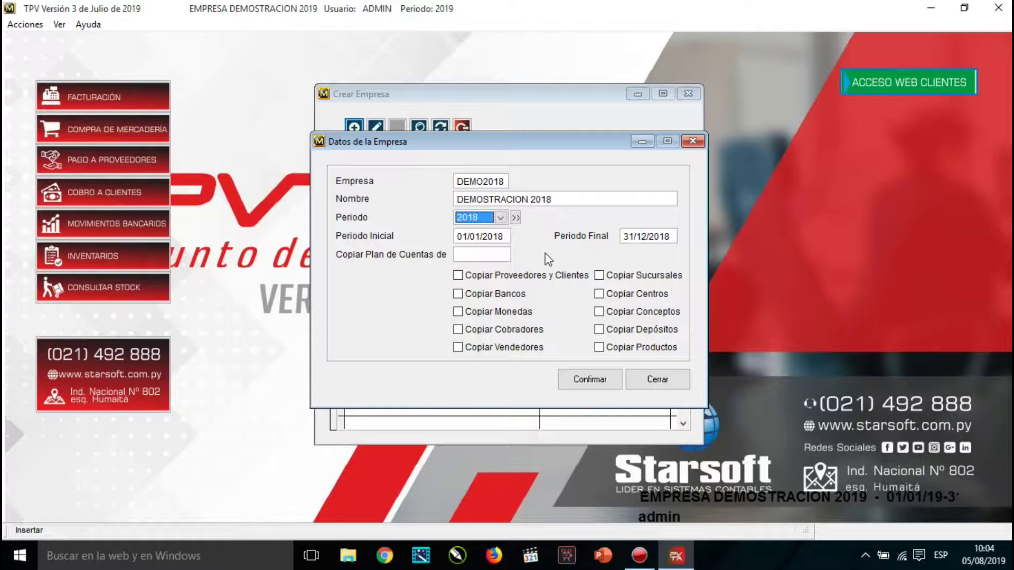
key("Tab")
key("Tab")
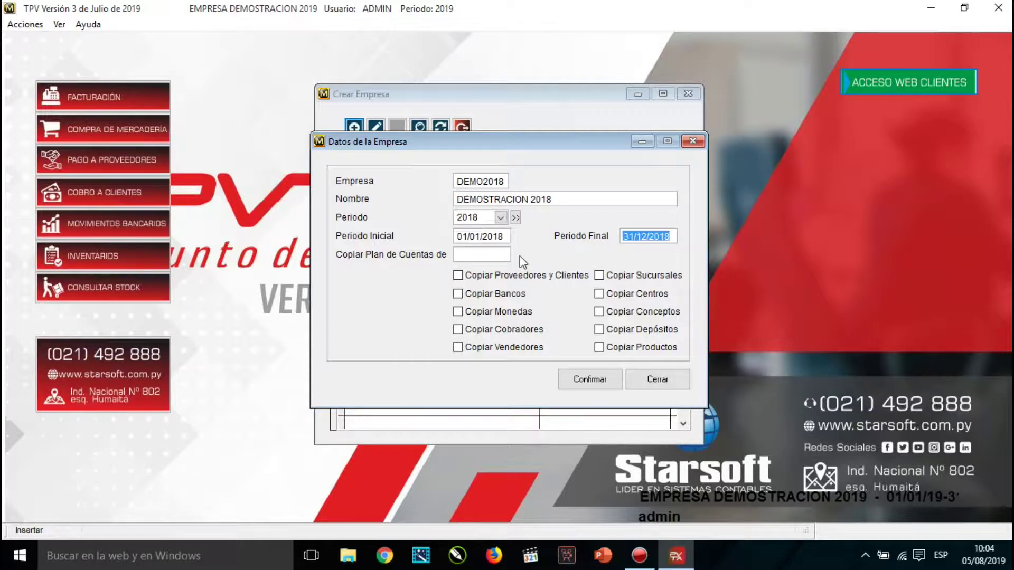
left_click(465, 255)
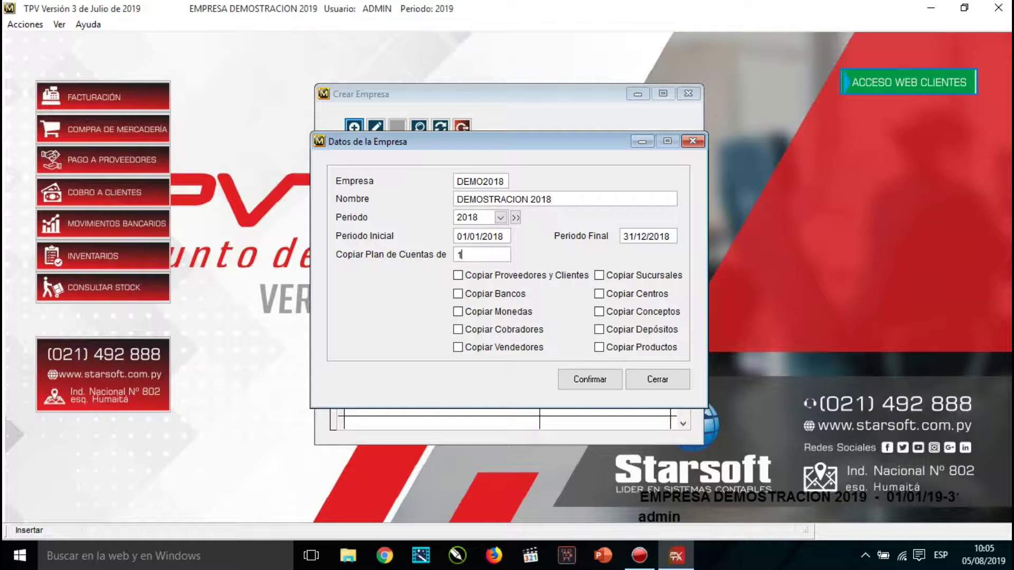
Choose DEMO013 from the company lookup as the chart-of-accounts source.
key("Return")
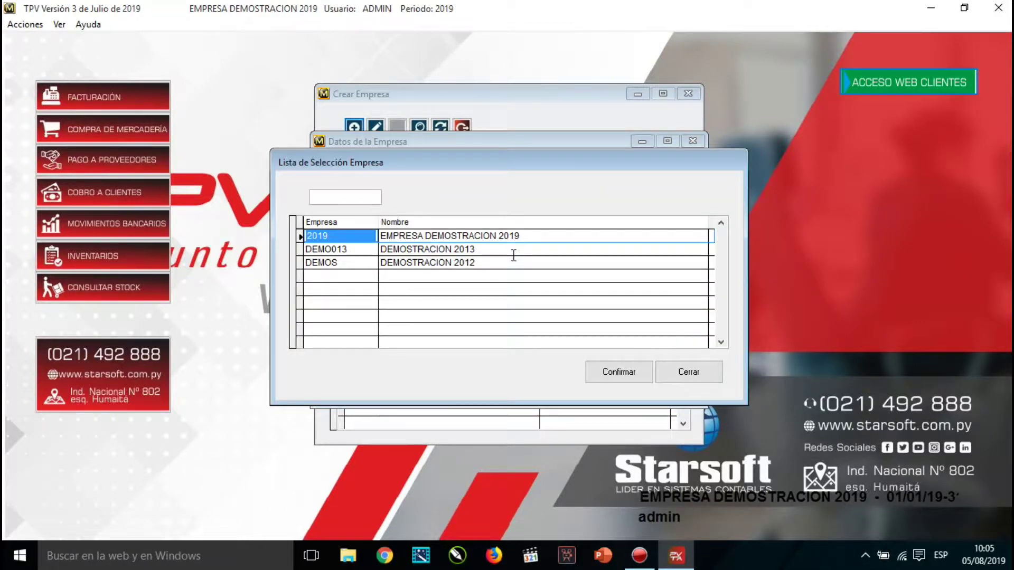
key("Down")
key("Down")
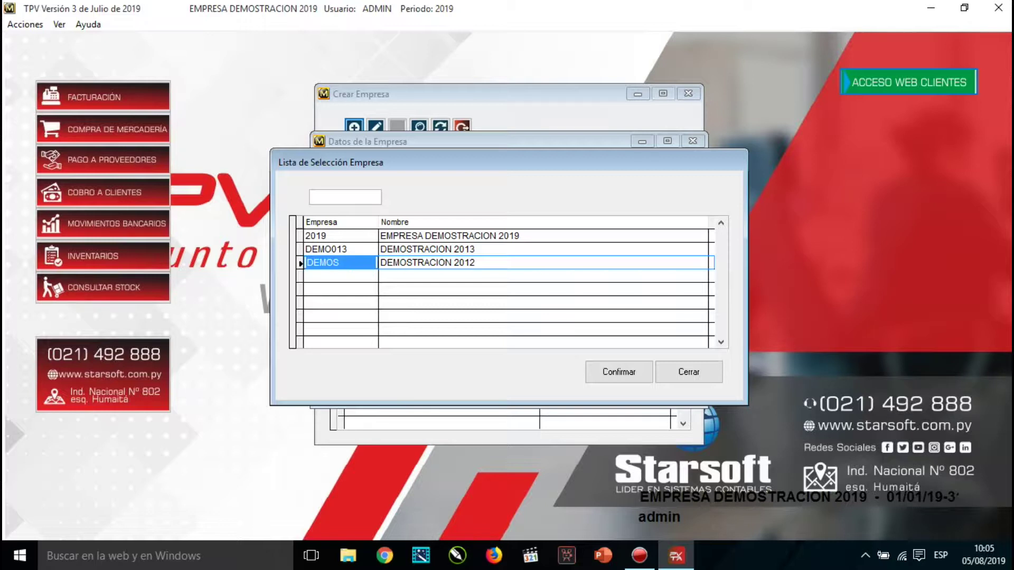
key("Up")
key("Up")
key("Down")
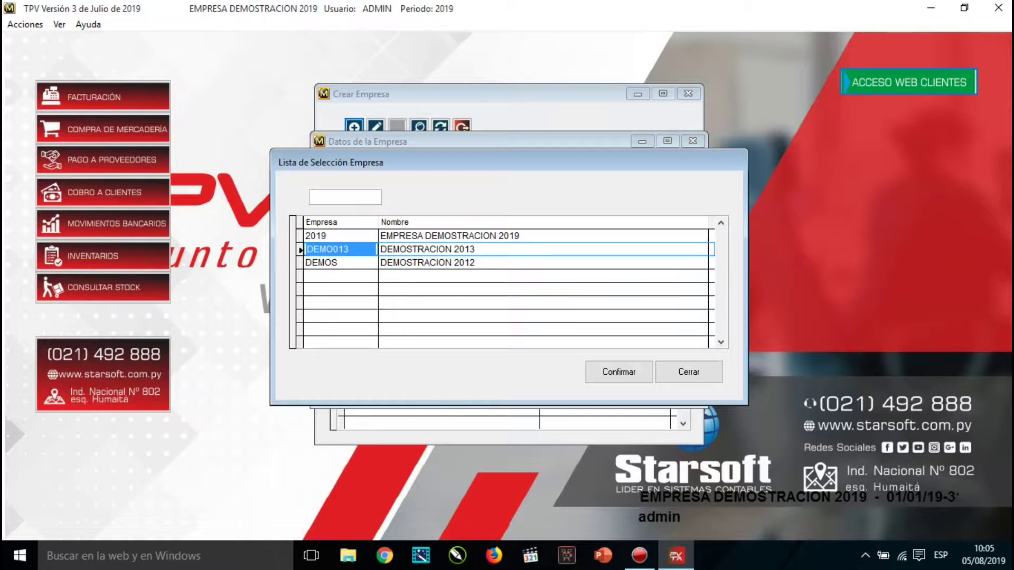
key("Return")
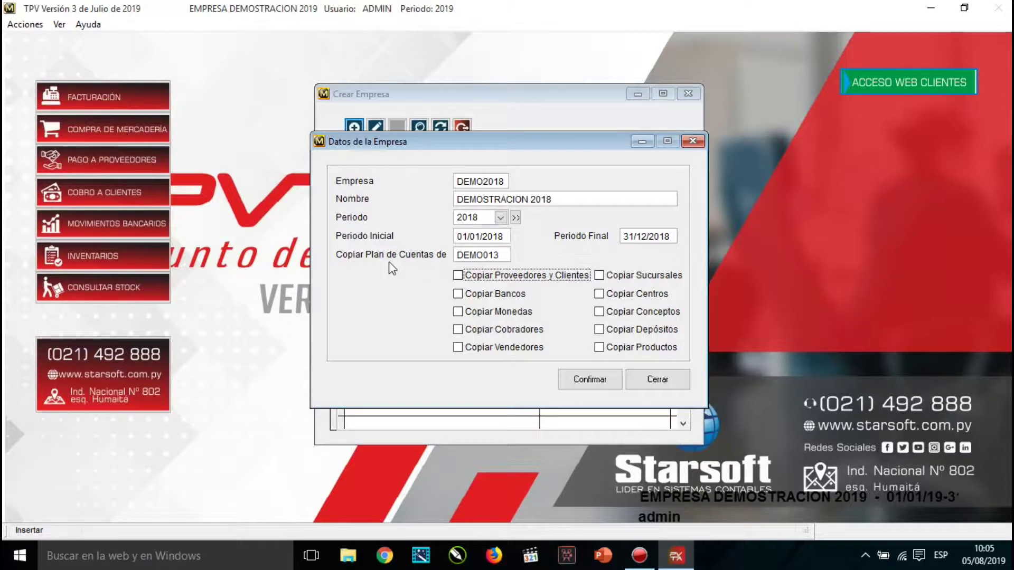
Tick all ten copy options, from suppliers/clients, branches and banks through sellers and products.
left_click(458, 277)
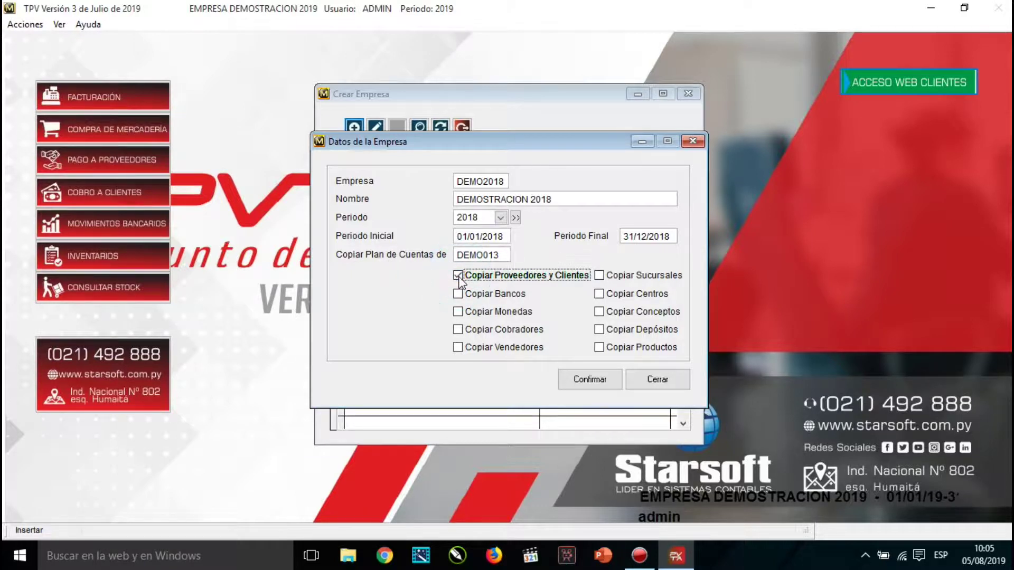
left_click(602, 276)
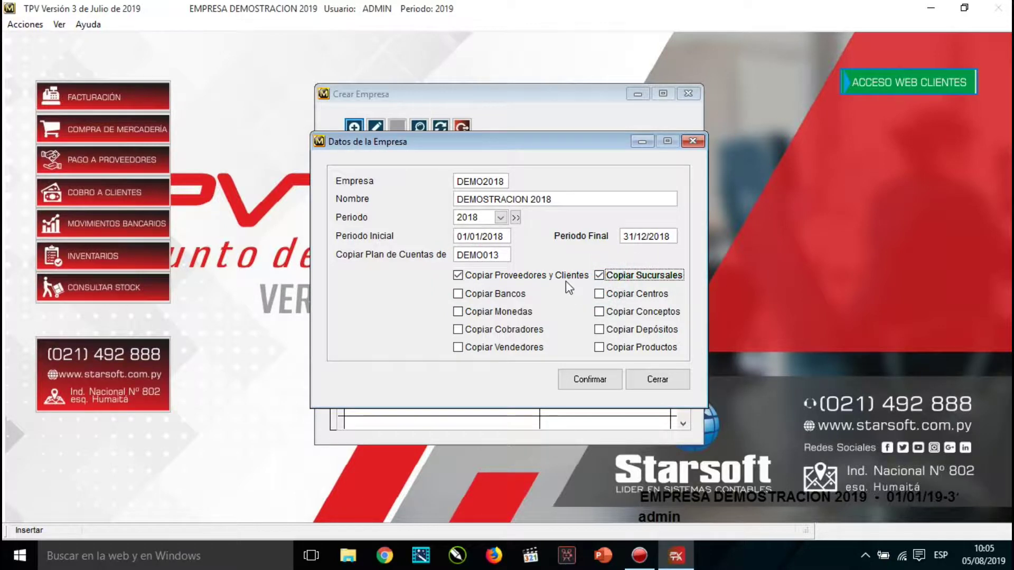
left_click(483, 294)
left_click(624, 296)
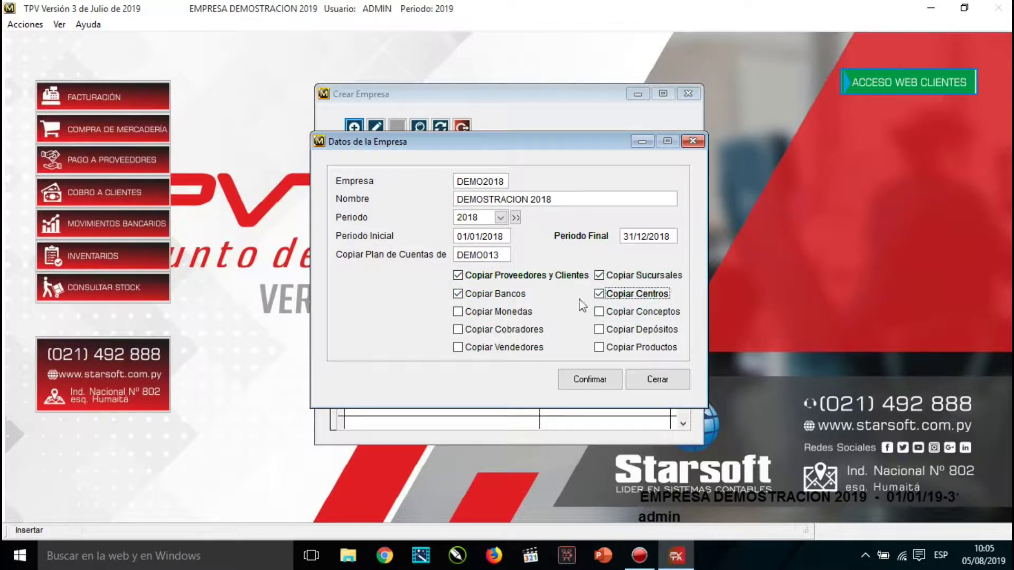
left_click(498, 312)
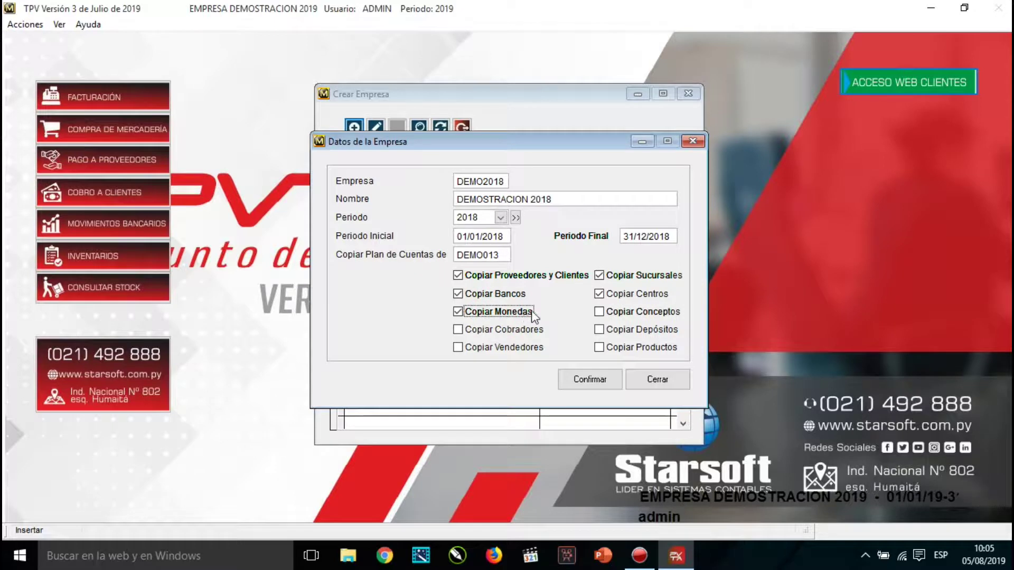
left_click(608, 312)
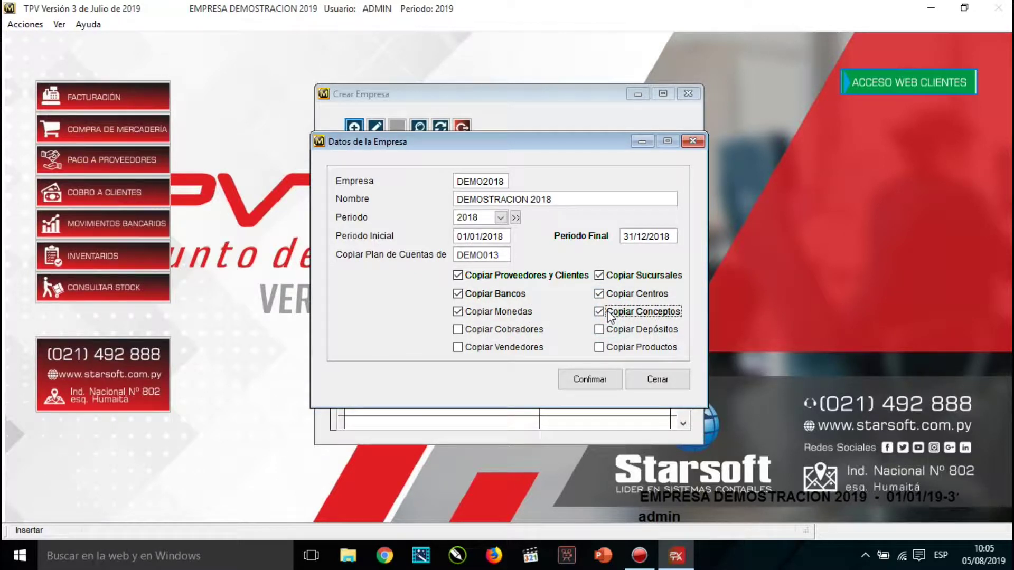
left_click(523, 329)
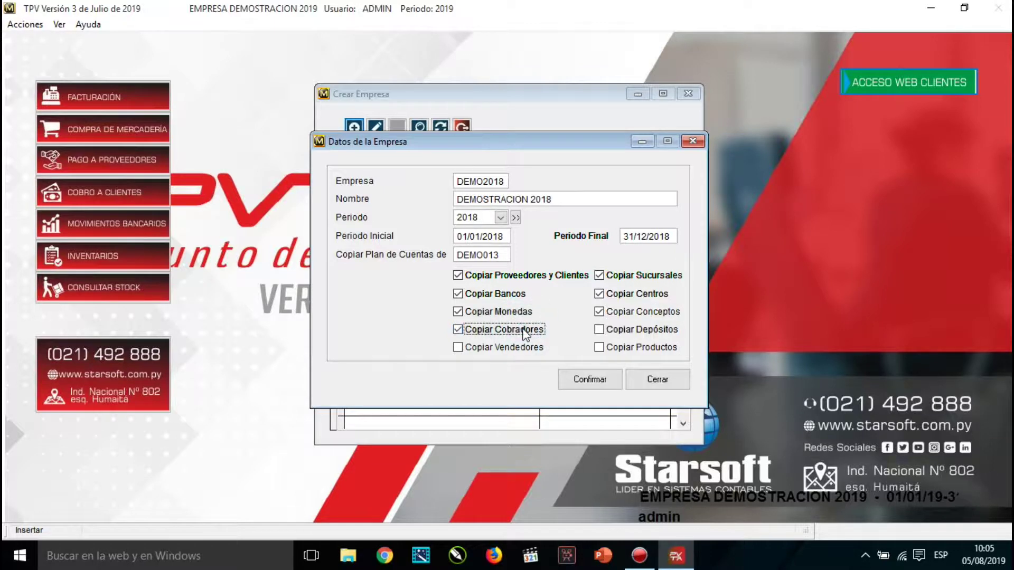
left_click(629, 337)
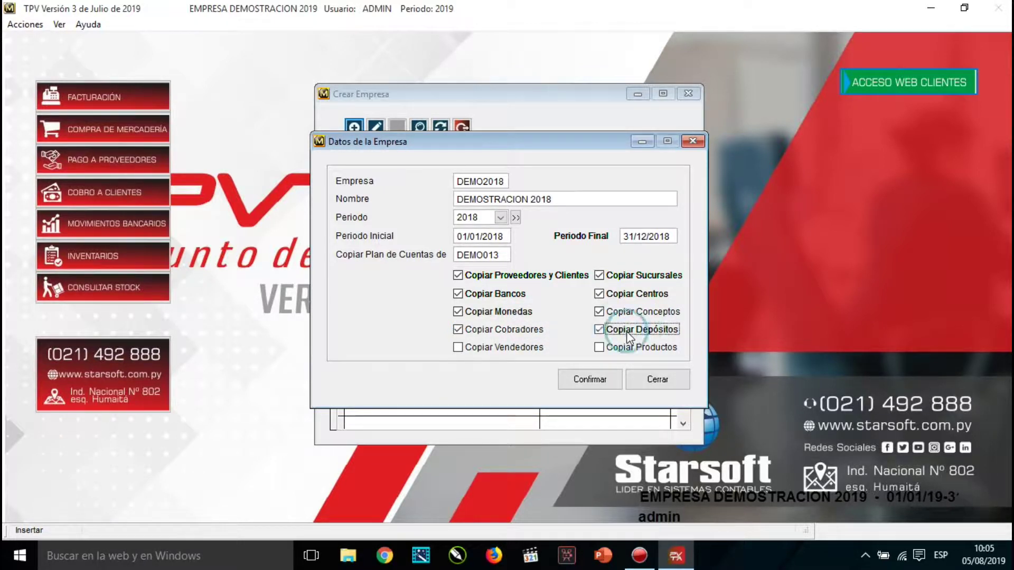
left_click(515, 349)
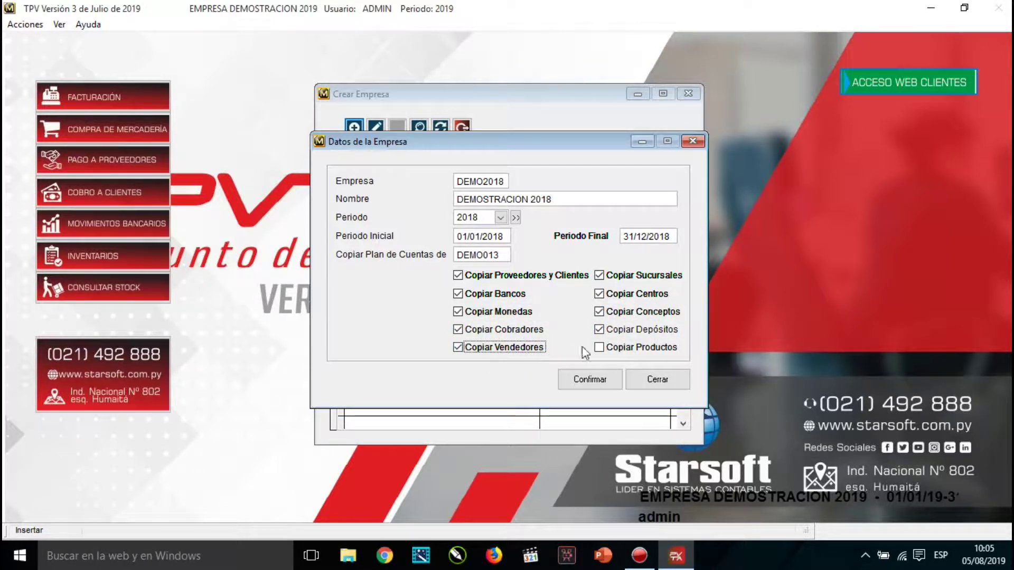
left_click(608, 349)
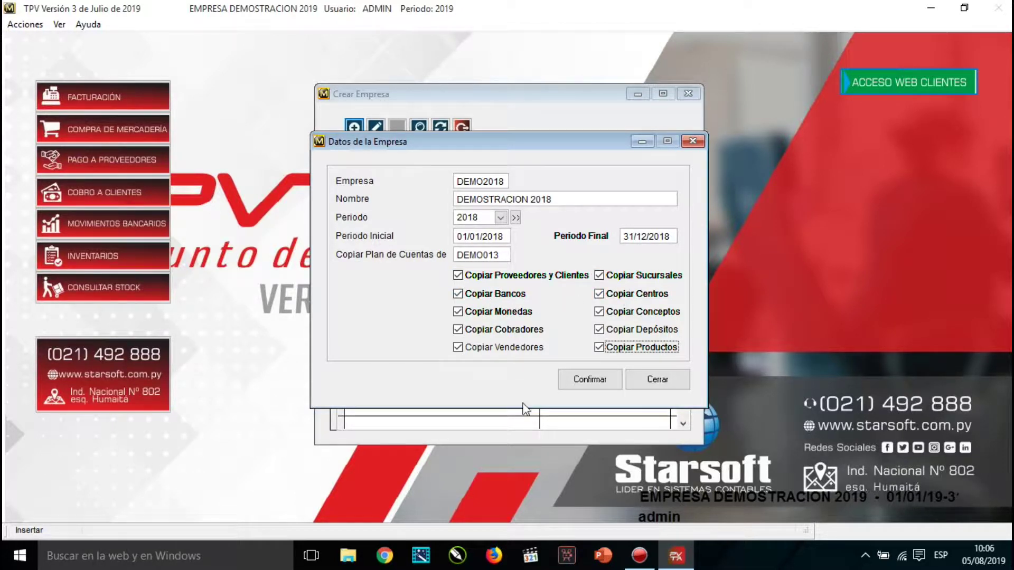
Confirm DEMOSTRACION 2018, verify its PERIODO FISCAL 2018 in Crear Empresa, and close the windows.
left_click(604, 380)
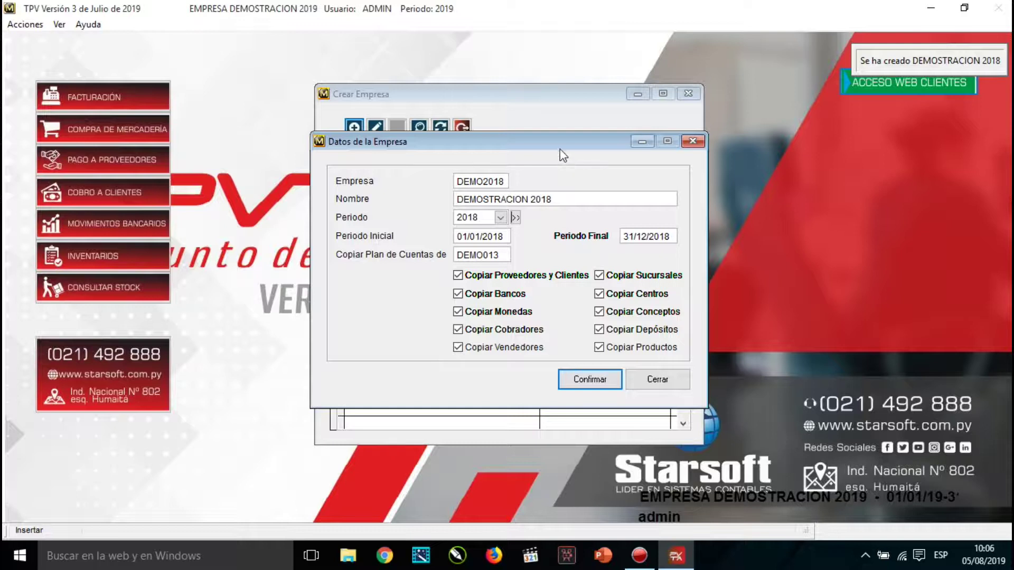
left_click(654, 381)
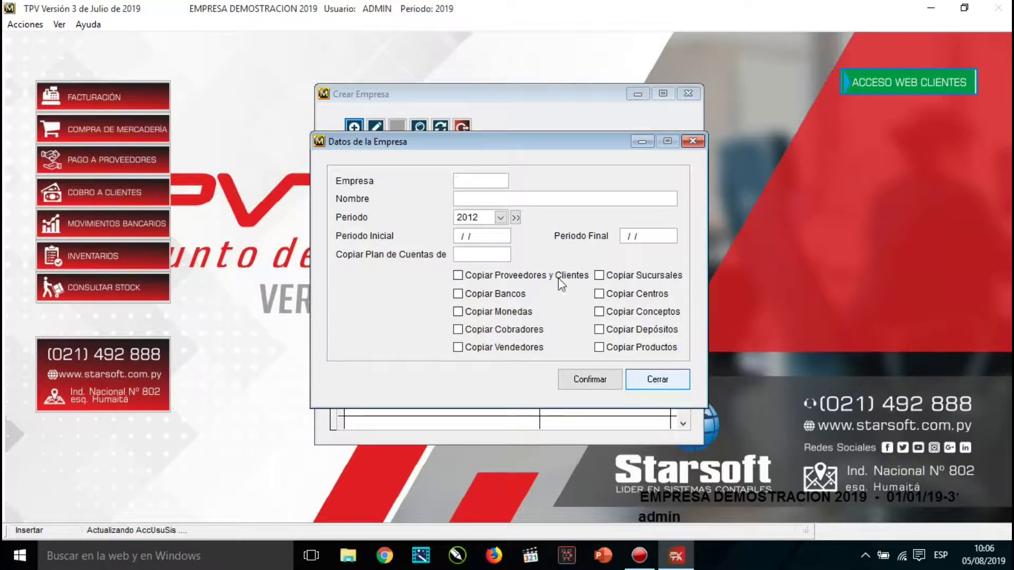
left_click(668, 382)
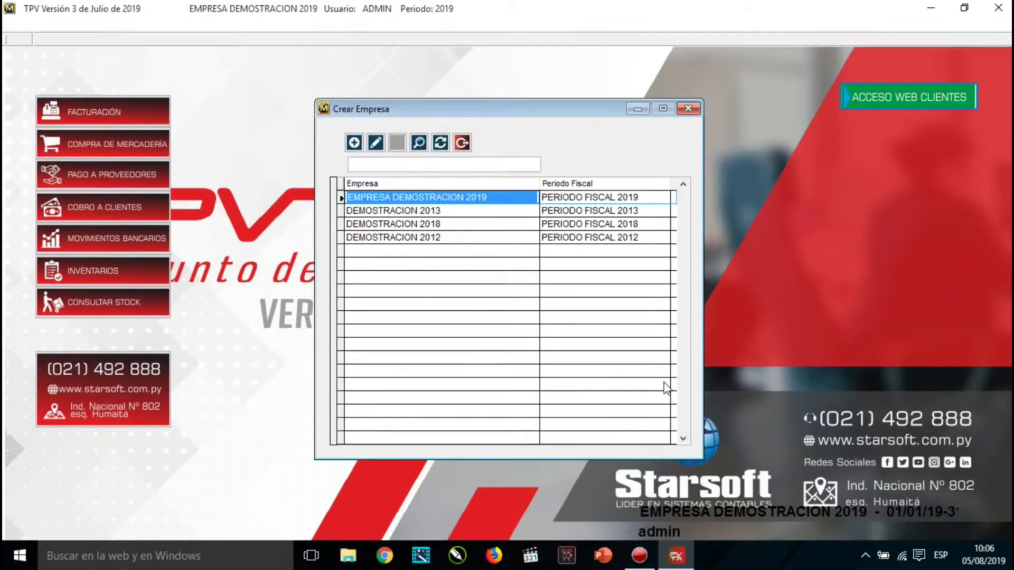
left_click(446, 224)
left_click_drag(444, 224, 346, 224)
left_click(569, 224)
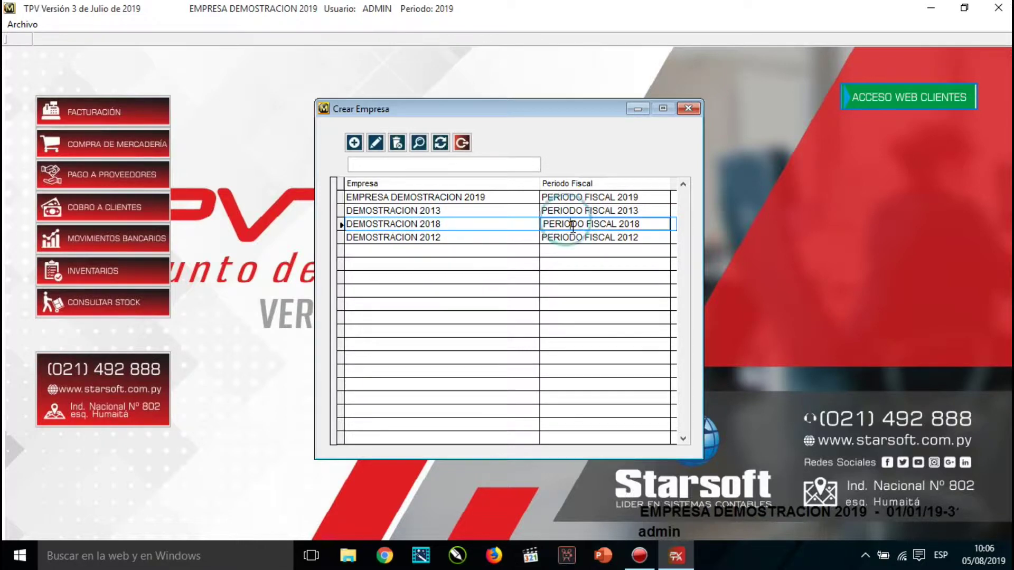
left_click(462, 143)
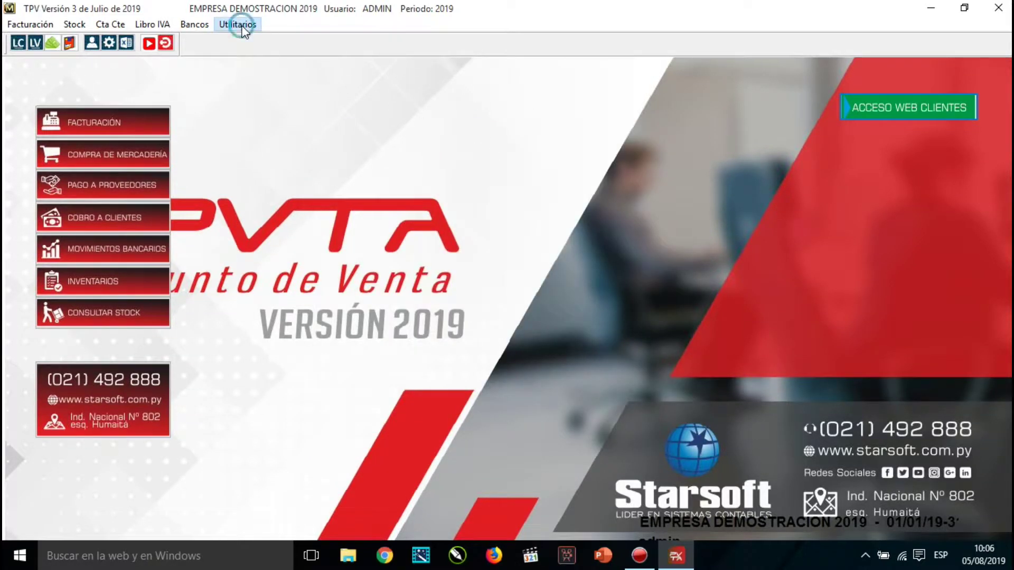
Through Selección de Empresas, open DEMOSTRACION 2018 under PERIODO FISCAL 2018.
left_click(242, 25)
mouse_move(245, 38)
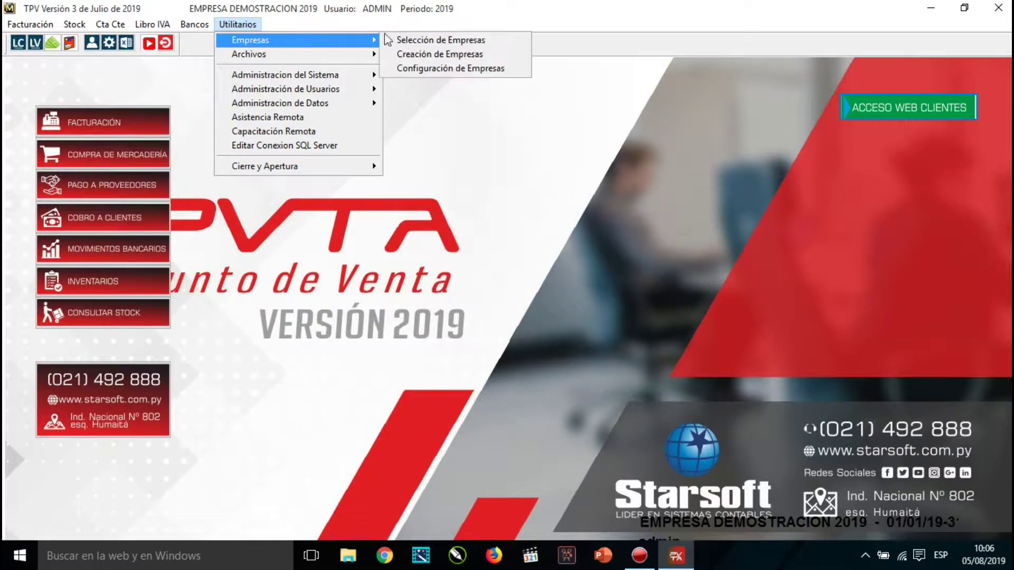
left_click(425, 42)
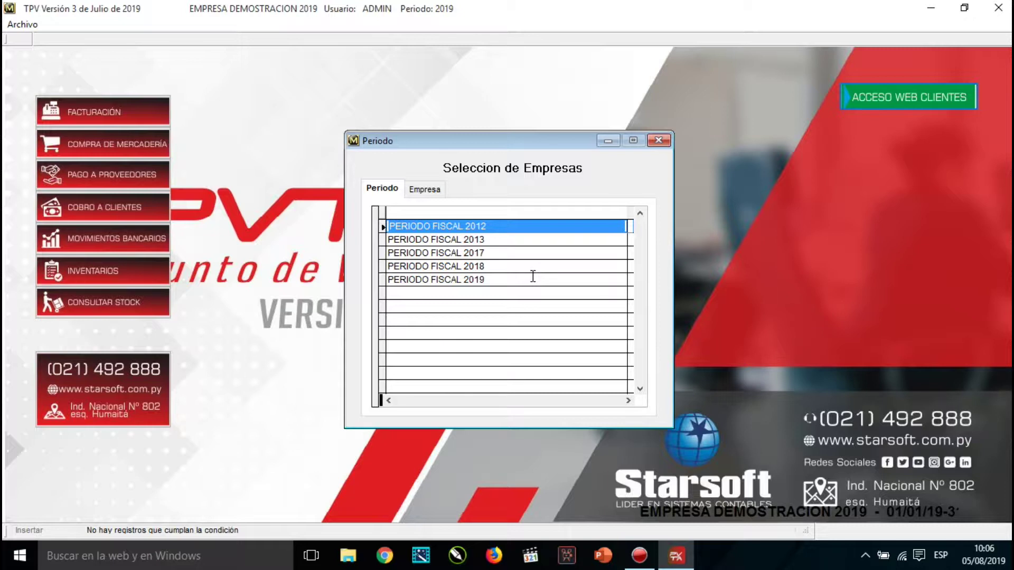
left_click(562, 267)
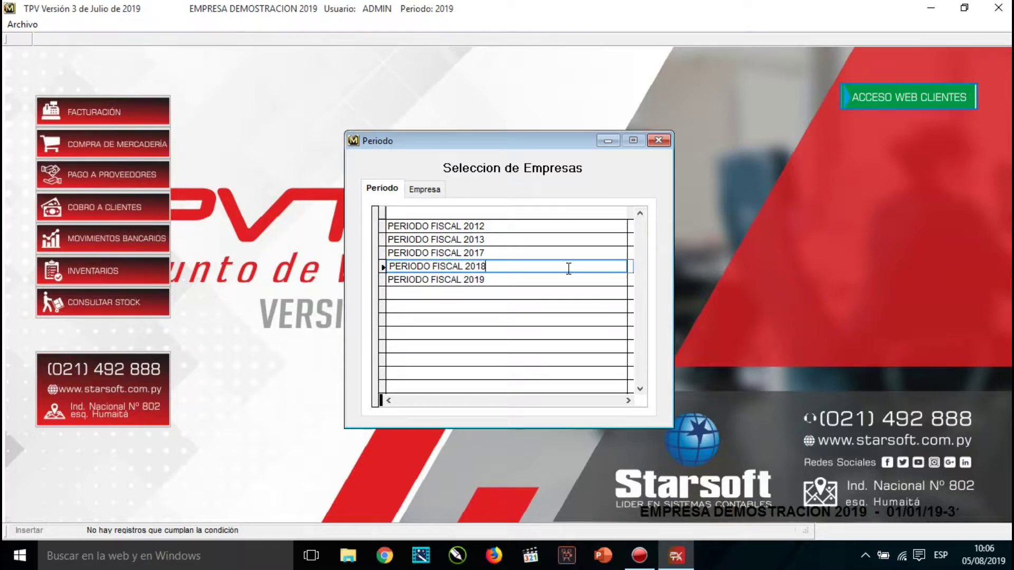
double_click(569, 269)
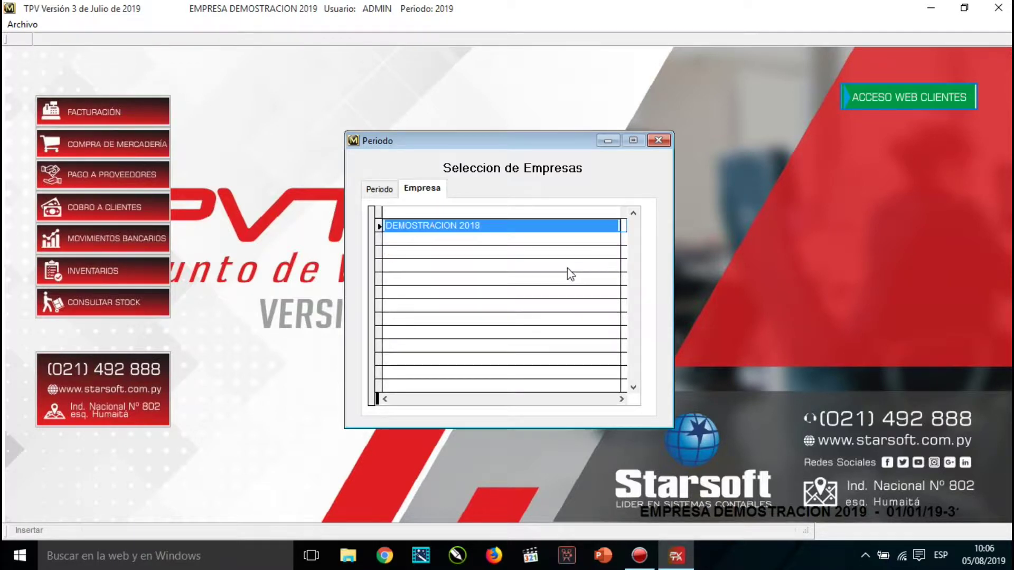
double_click(443, 227)
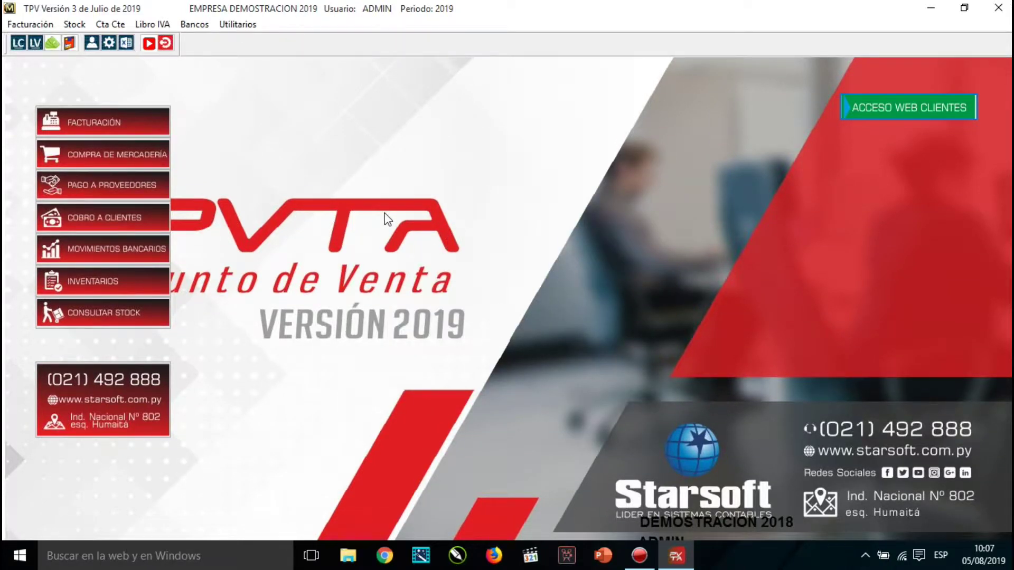
left_click(237, 24)
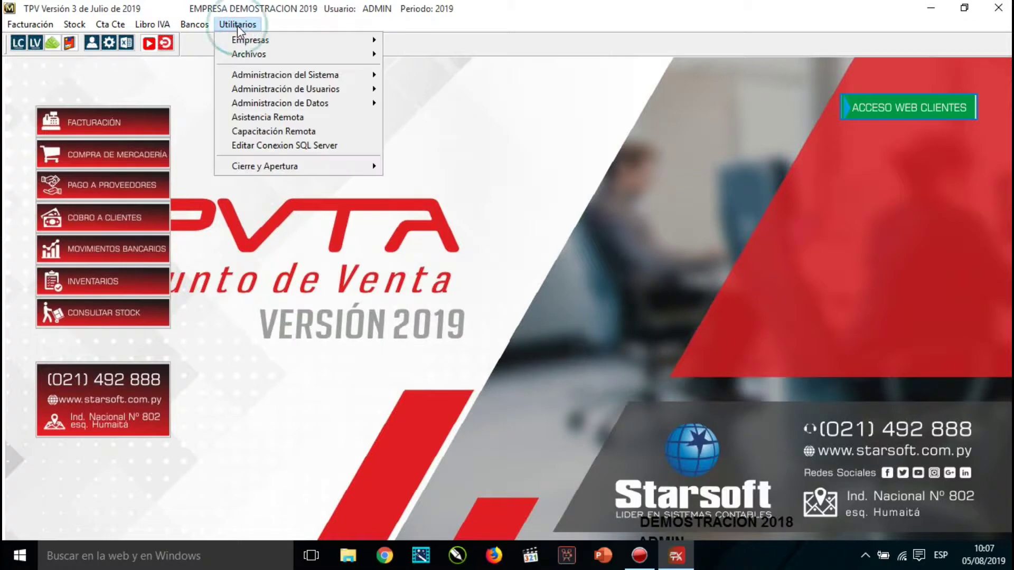
mouse_move(248, 43)
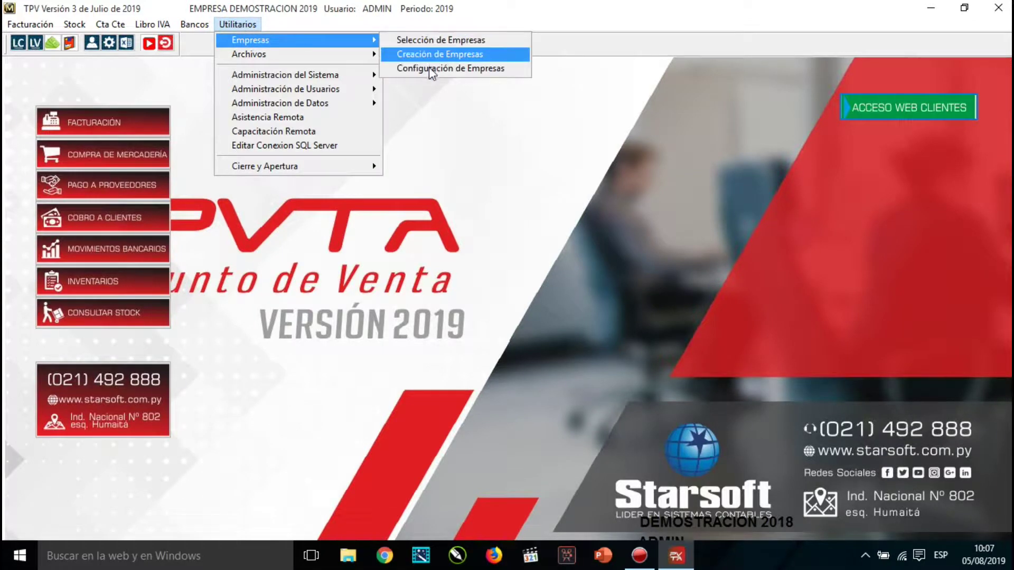
left_click(504, 70)
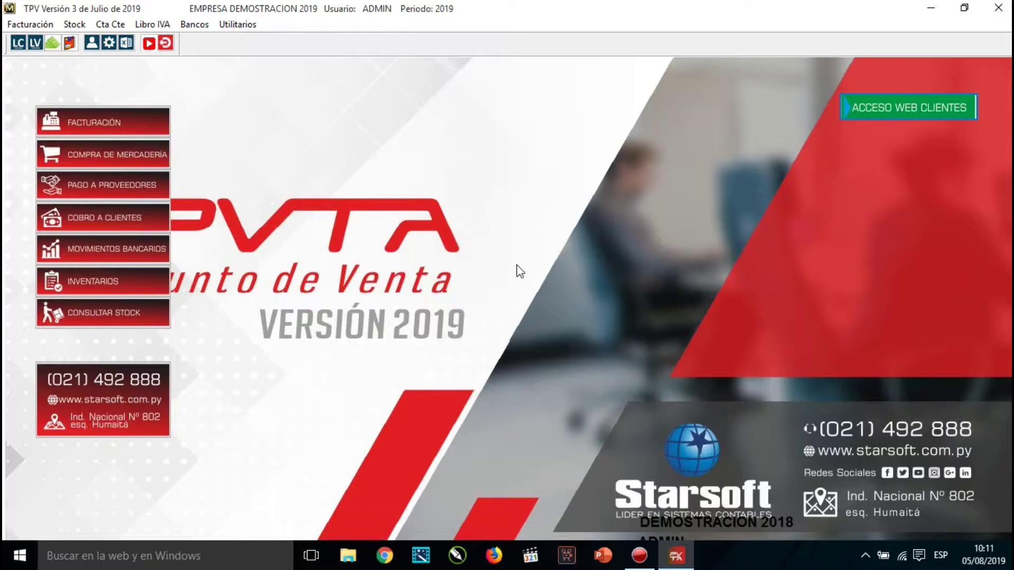
Browse Utilitarios > Archivos > Generales to reveal Sucursales and the other general master files.
left_click(239, 26)
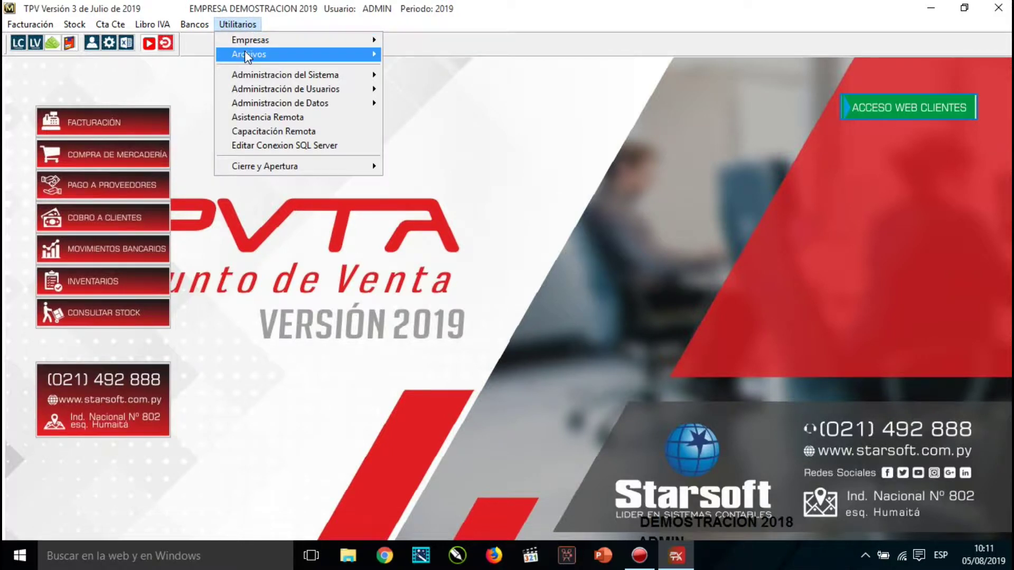
mouse_move(246, 54)
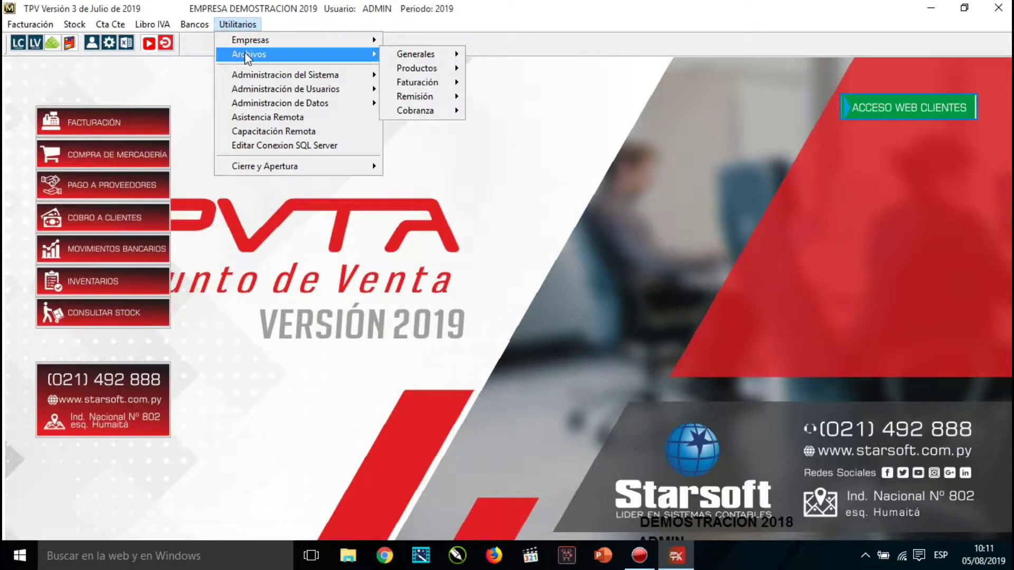
mouse_move(425, 57)
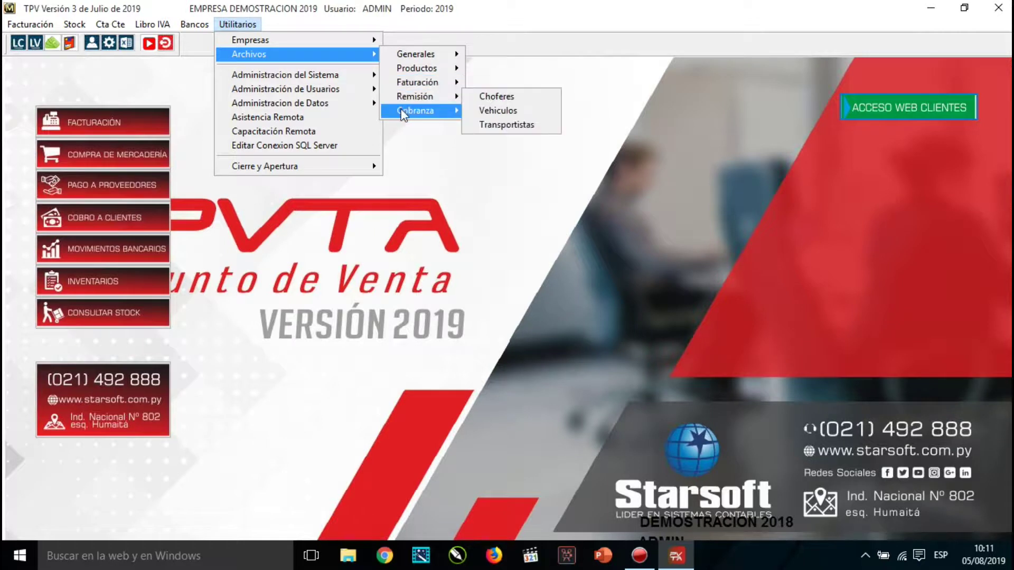
mouse_move(404, 116)
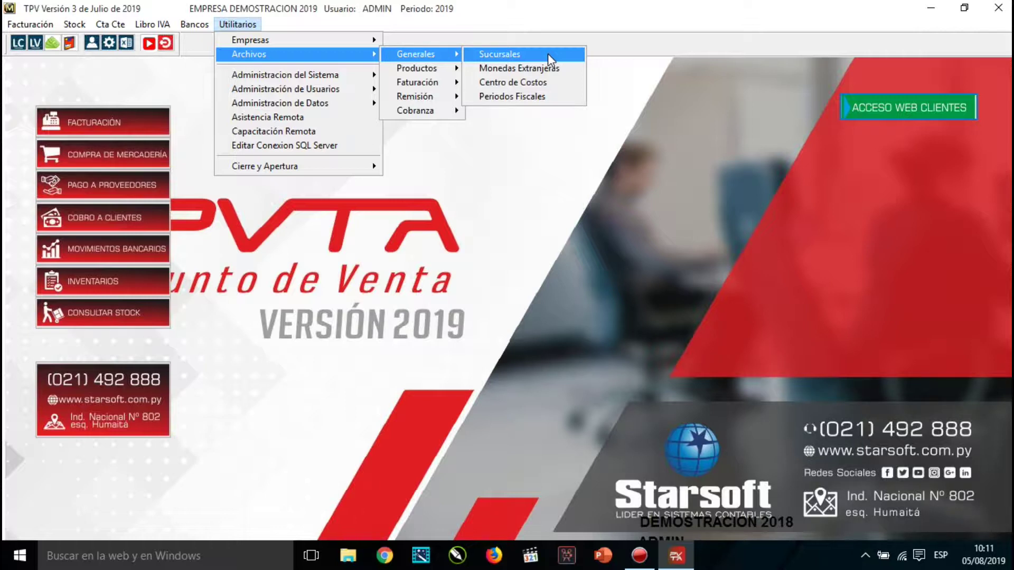
In the Sucursales list, start a new branch with code 02 and name SUC CDE.
left_click(547, 53)
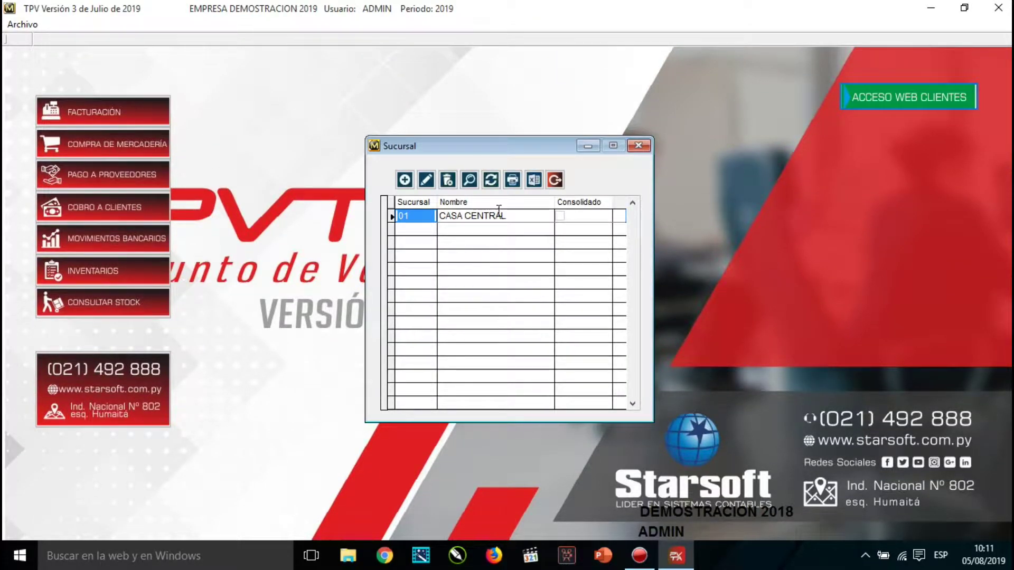
left_click(405, 181)
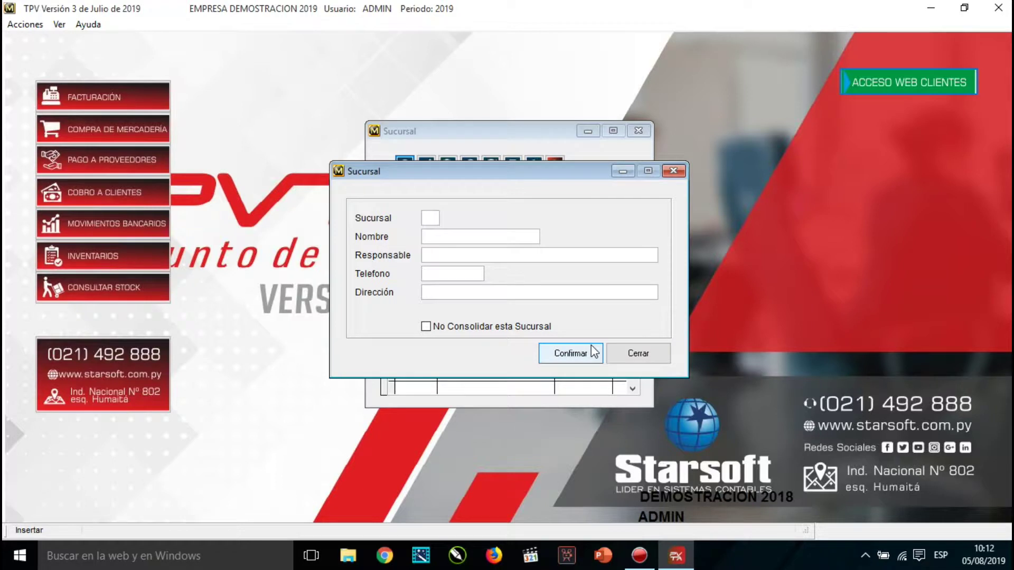
type("02")
key("Tab")
type("SUCAUR")
key("BackSpace")
key("BackSpace")
key("BackSpace")
type("CDE")
key("Tab")
Enter the branch manager, phone number and address, keep it in consolidation, and confirm.
type("ALEX")
key("Tab")
type("3")
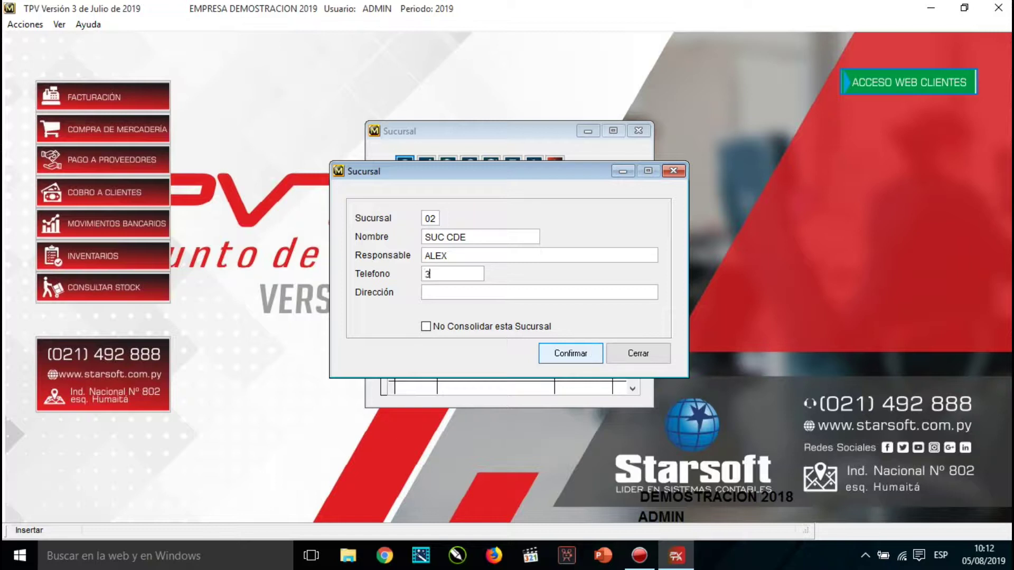
type("165469")
key("Tab")
type("ASDASDASDASD")
key("Tab")
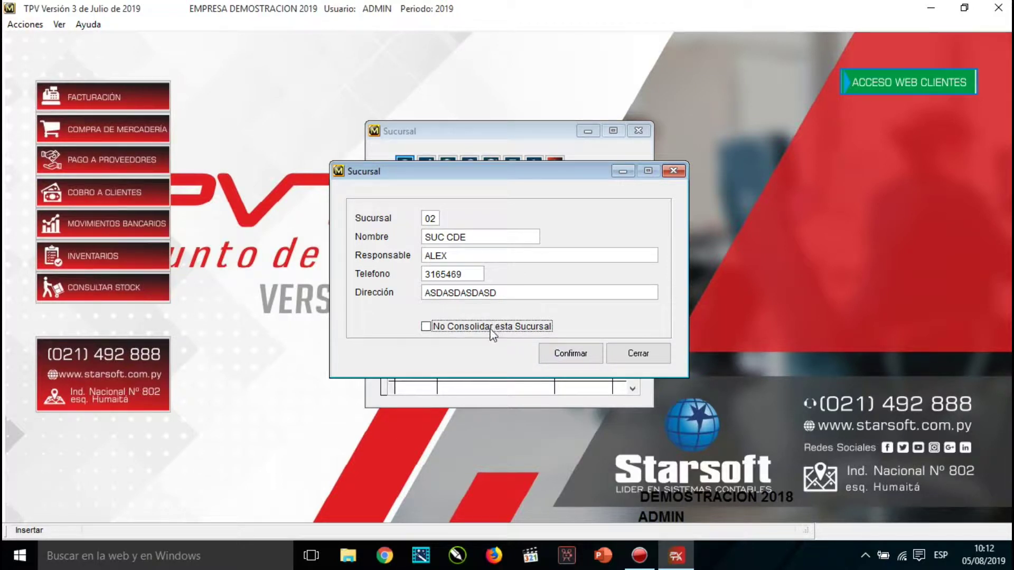
left_click(458, 326)
left_click(426, 326)
left_click(583, 353)
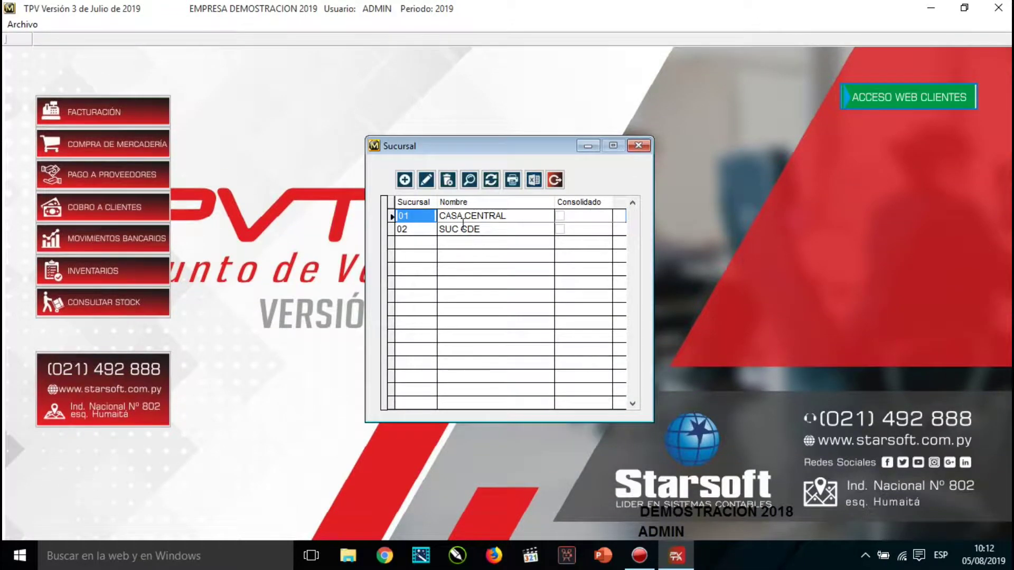
Select branch 02 SUC CDE in the list and close the Sucursal window.
left_click(465, 232)
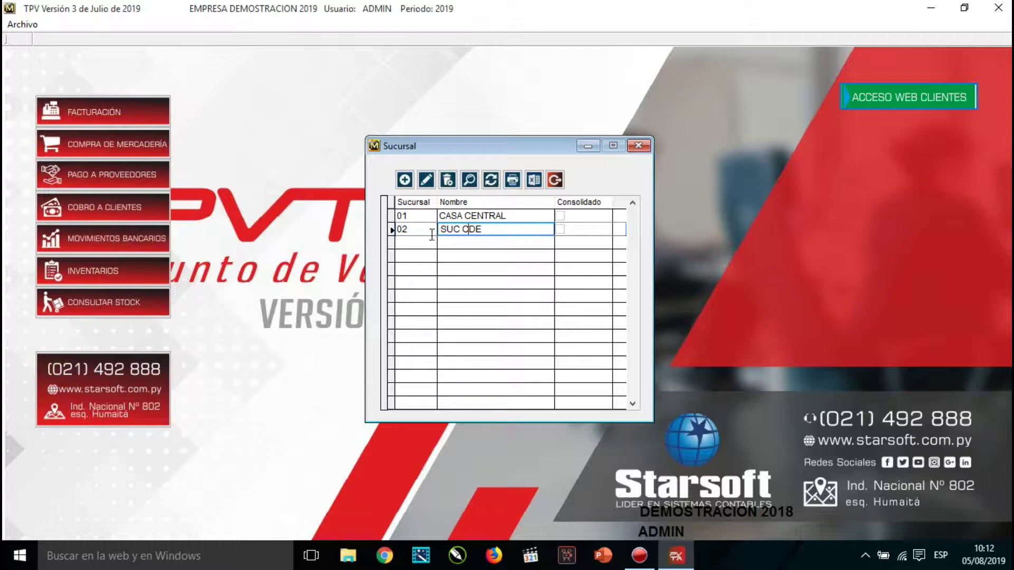
left_click(401, 233)
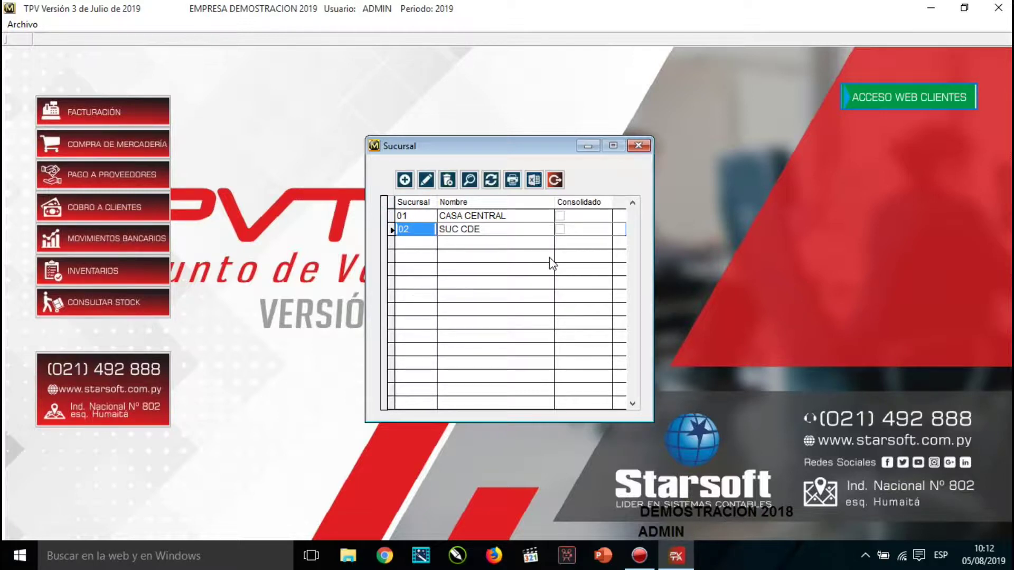
left_click(554, 180)
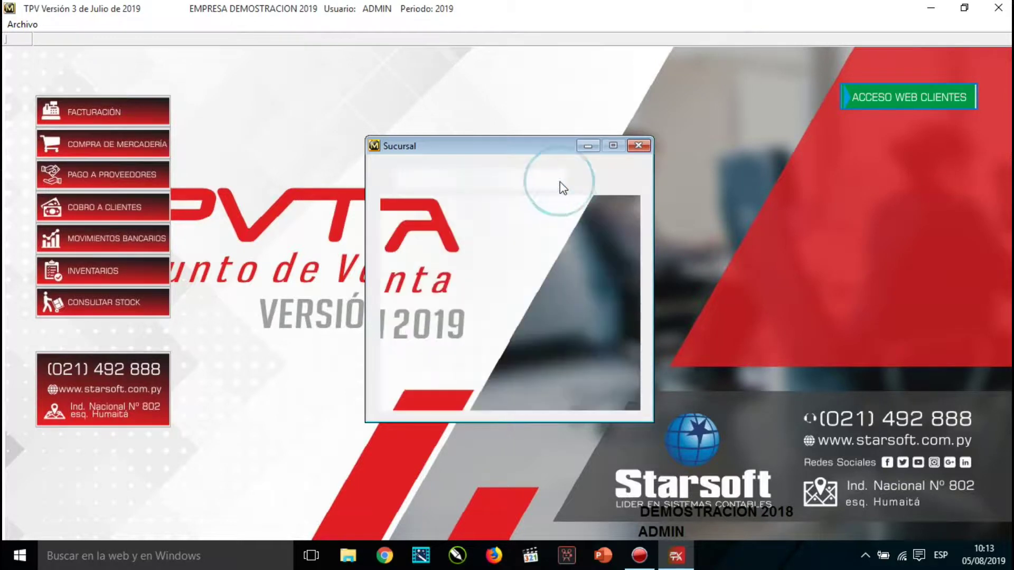
Open Monedas Extranjeras from Utilitarios > Archivos > Generales.
left_click(242, 26)
mouse_move(312, 55)
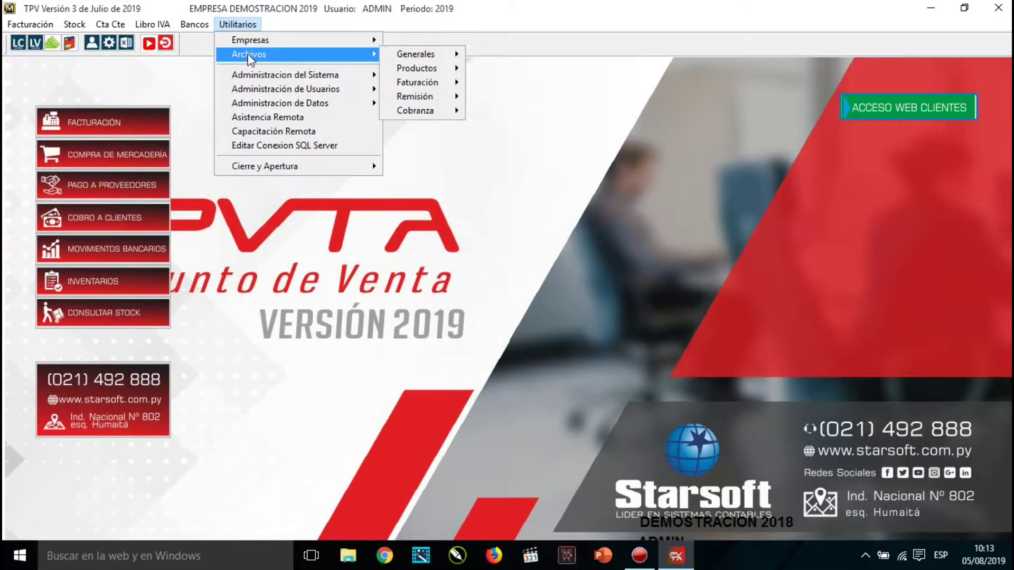
mouse_move(427, 53)
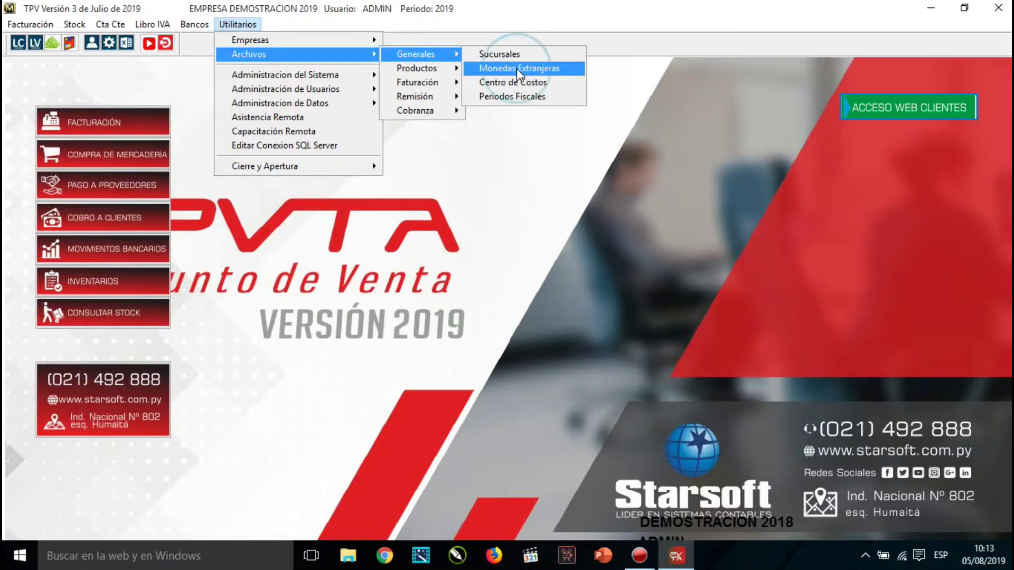
left_click(516, 69)
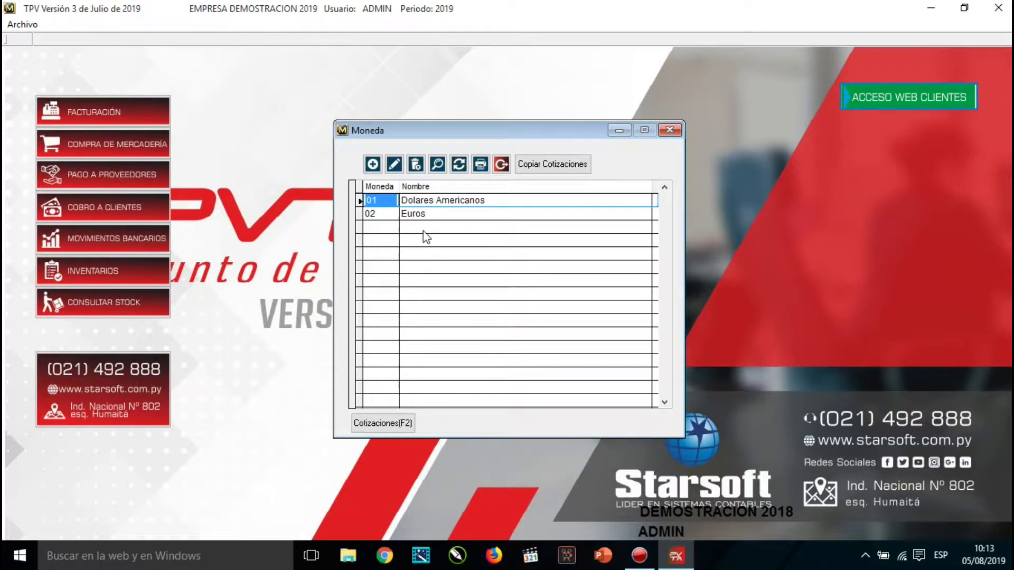
left_click(436, 202)
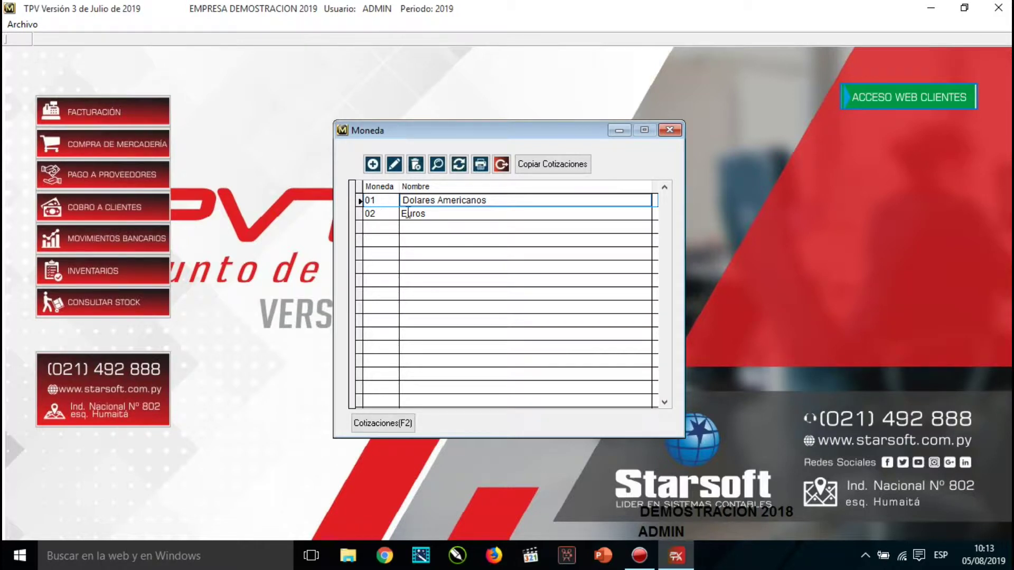
Add currency 03 PESOS ARGENTINOS with Tesaka left blank, then select its row.
left_click(372, 165)
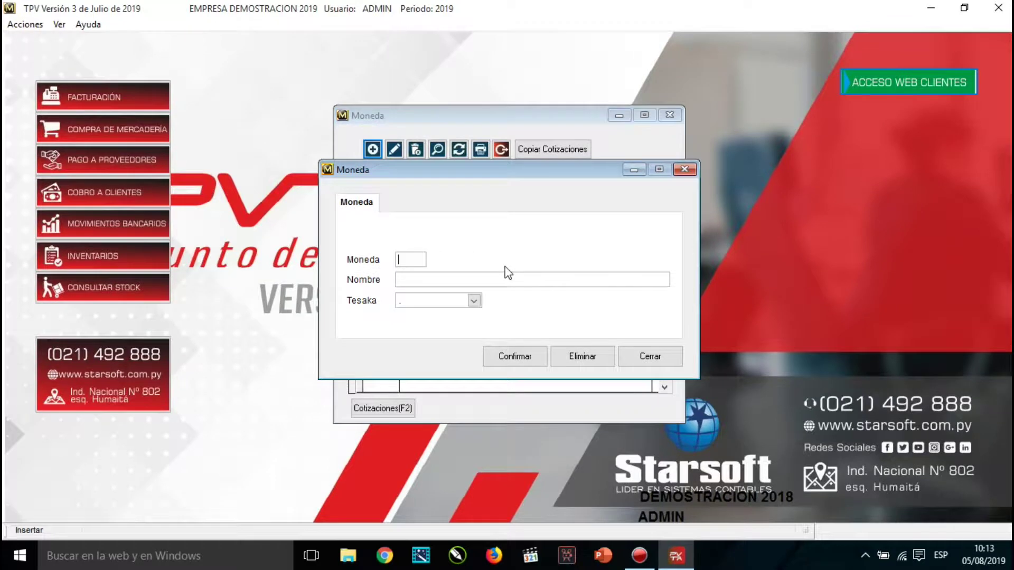
type("03")
type("P")
type("ESOS")
key("BackSpace")
type("S ARGENTI")
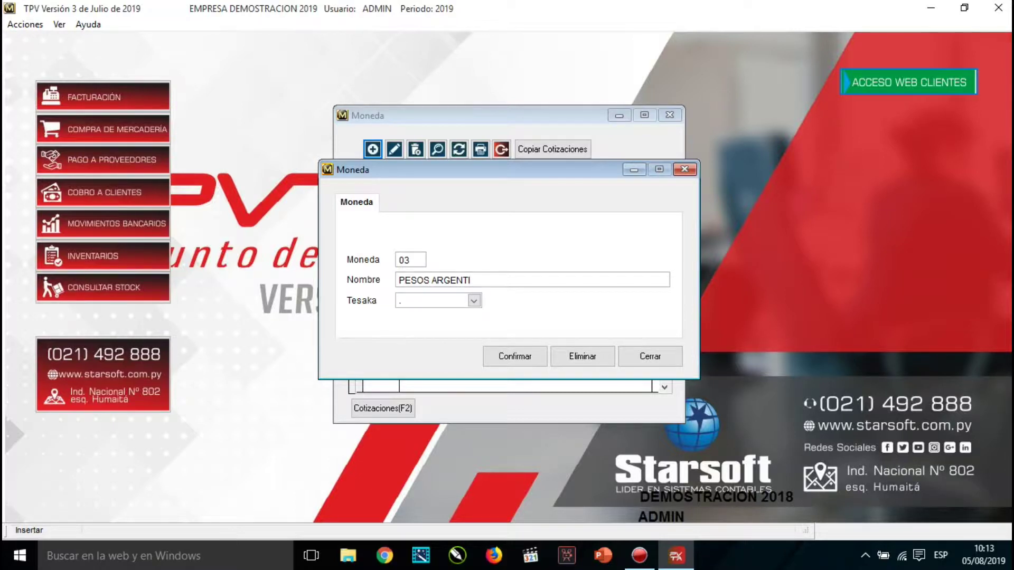
type("NOS")
key("Tab")
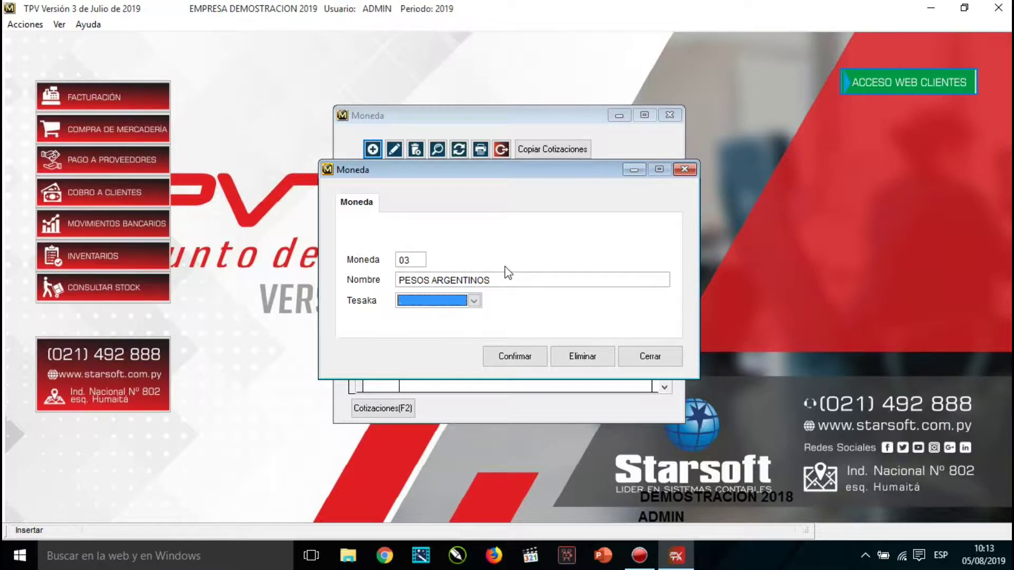
key("alt+Down")
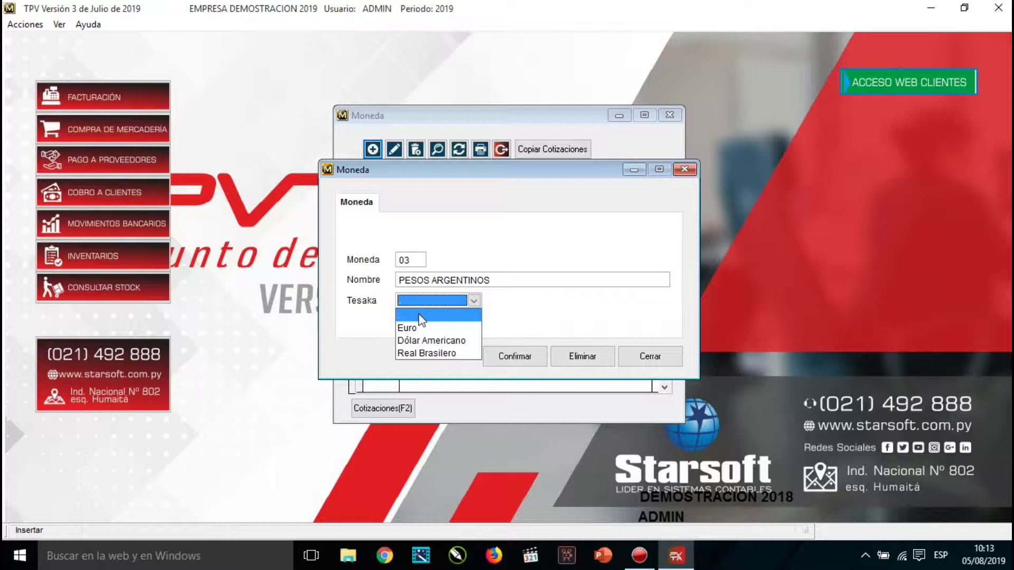
left_click(421, 318)
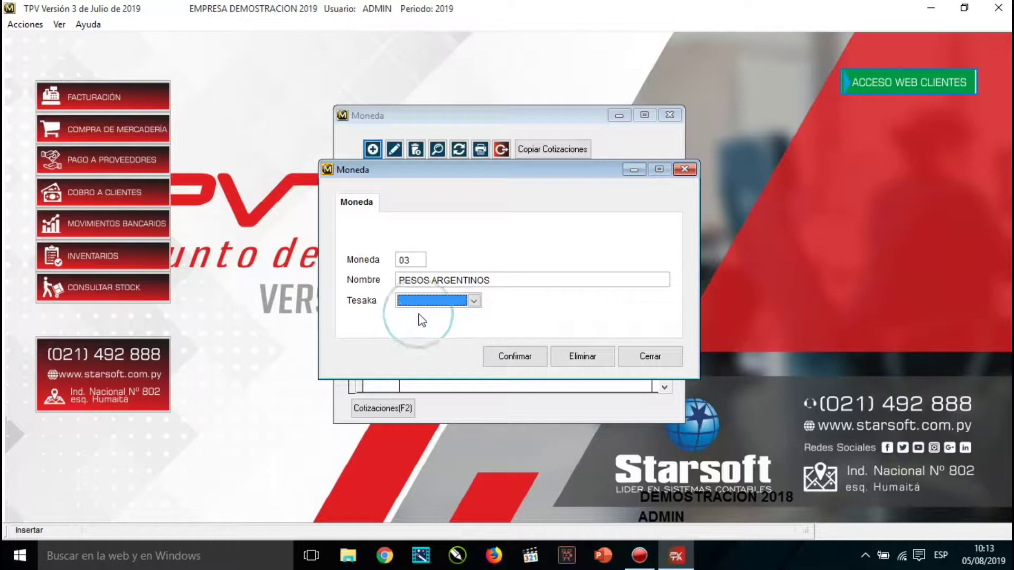
left_click(518, 356)
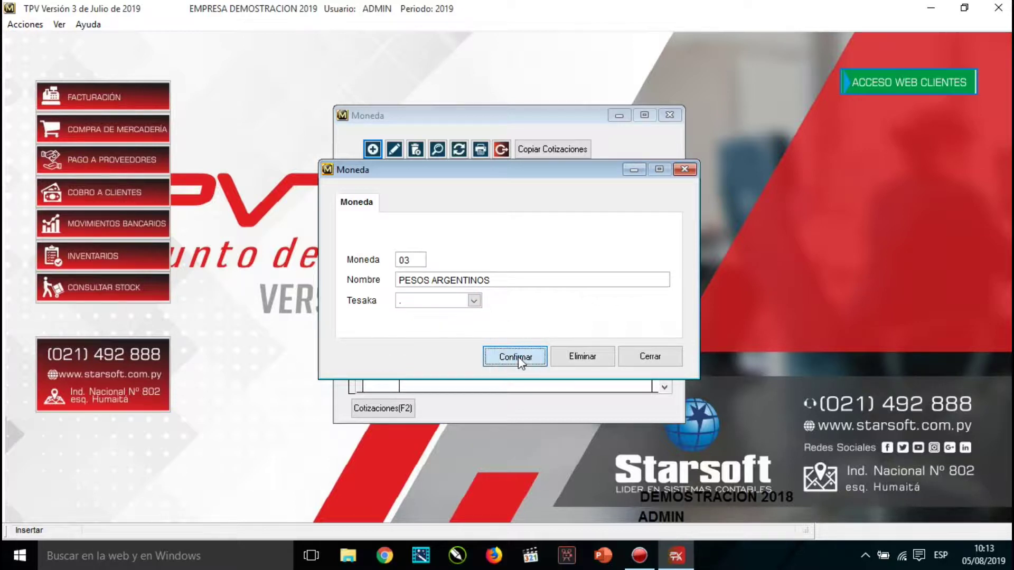
left_click(650, 357)
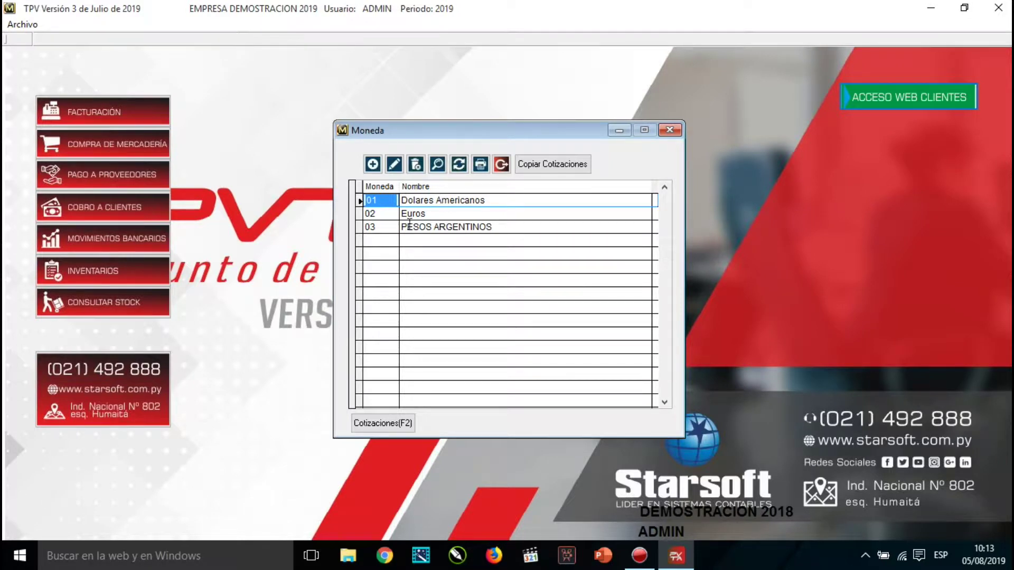
left_click(431, 227)
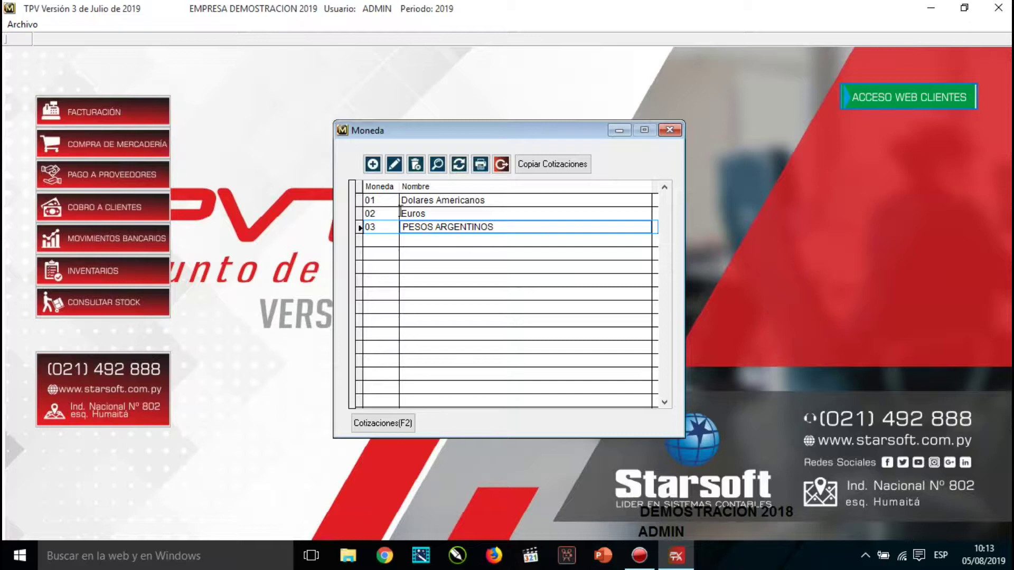
left_click(418, 200)
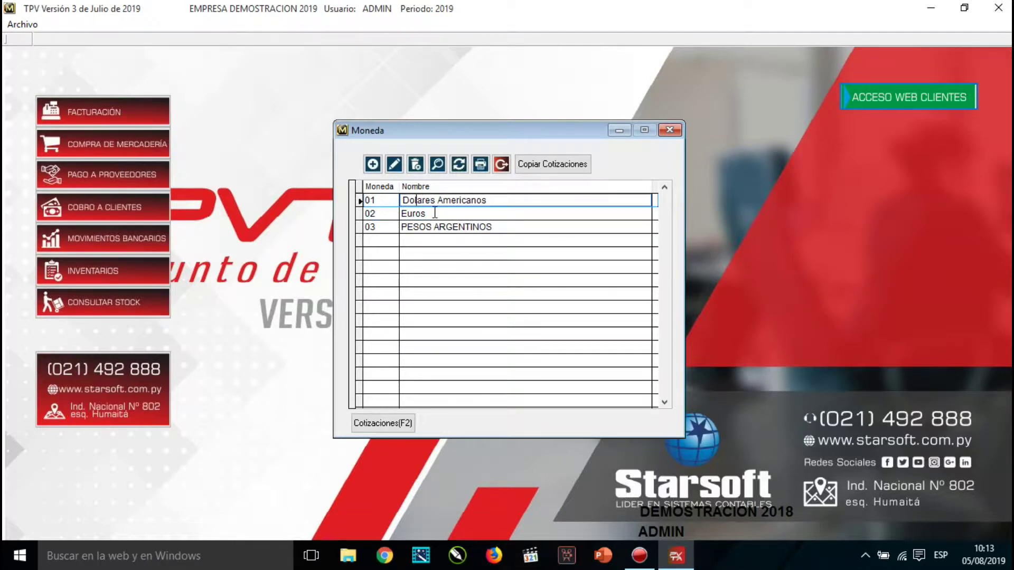
Add a 01/01/2018 Dolares Americanos quotation: buy 56.980,450, sell 6.120,000.
left_click(382, 425)
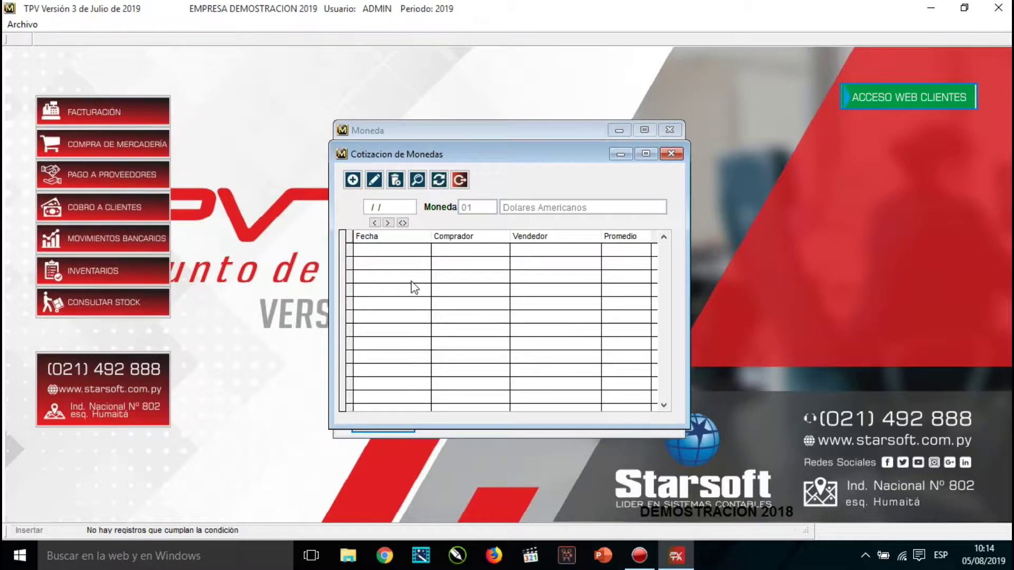
left_click(353, 181)
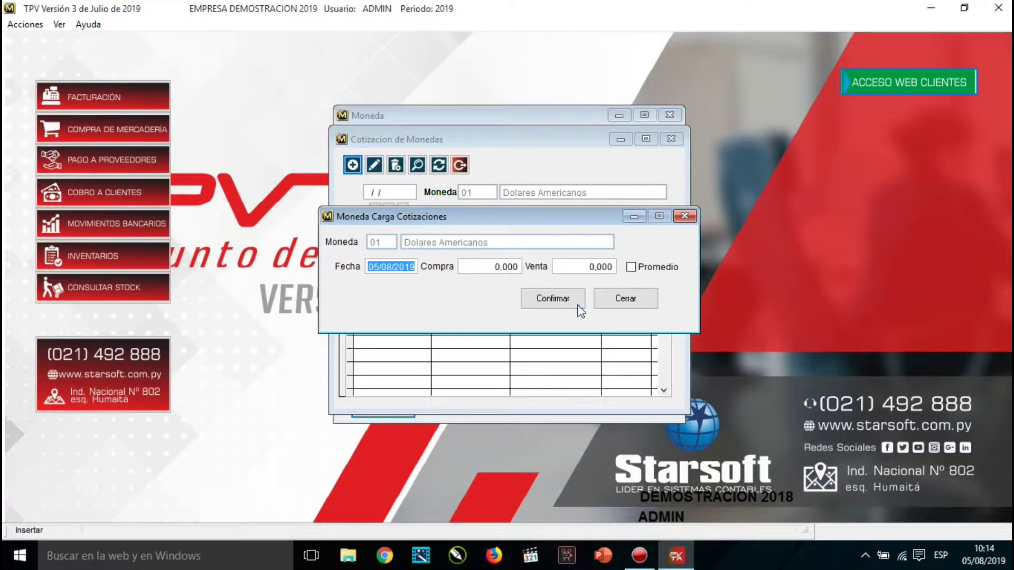
type("01012018")
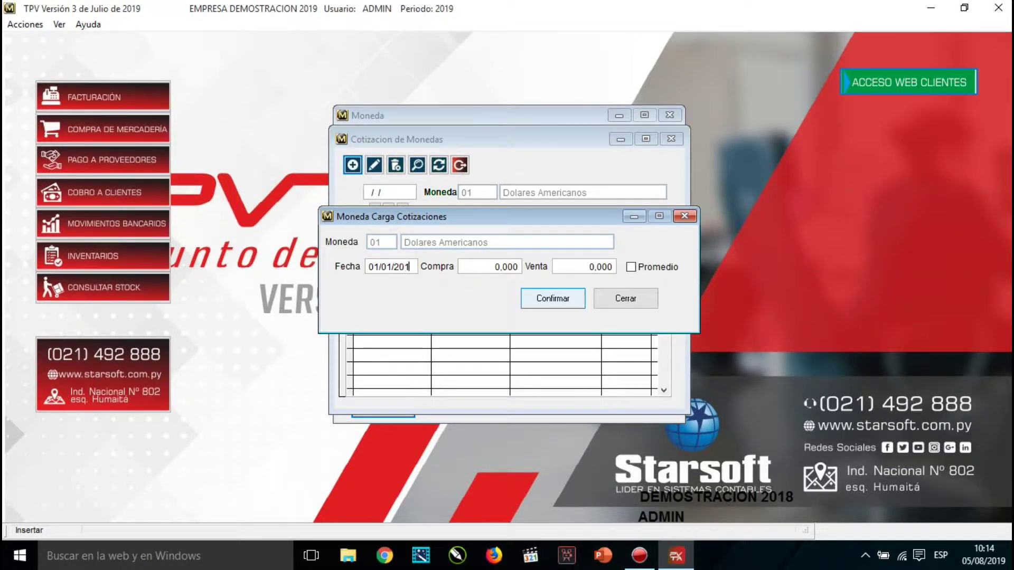
key("Return")
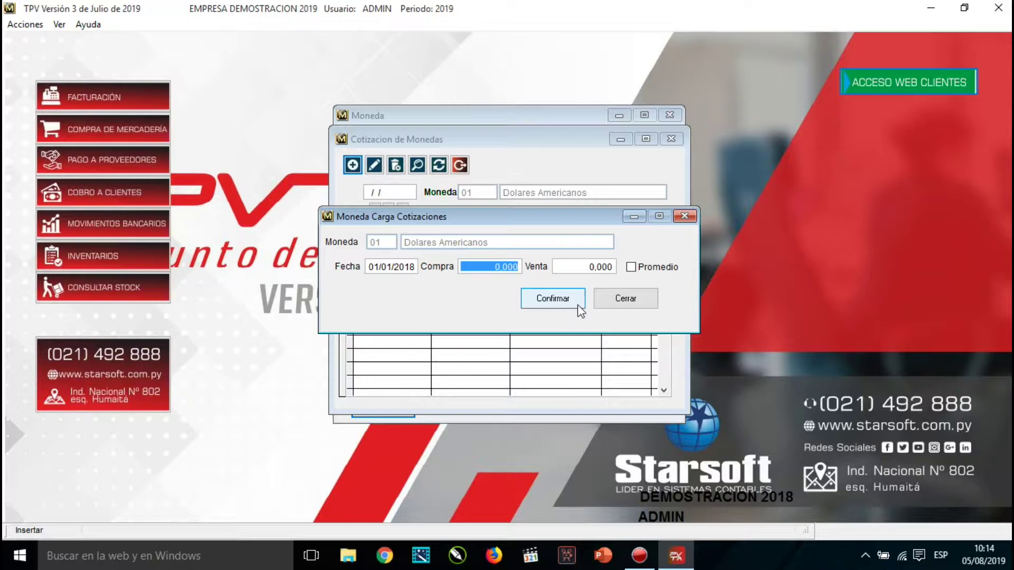
type("569.80")
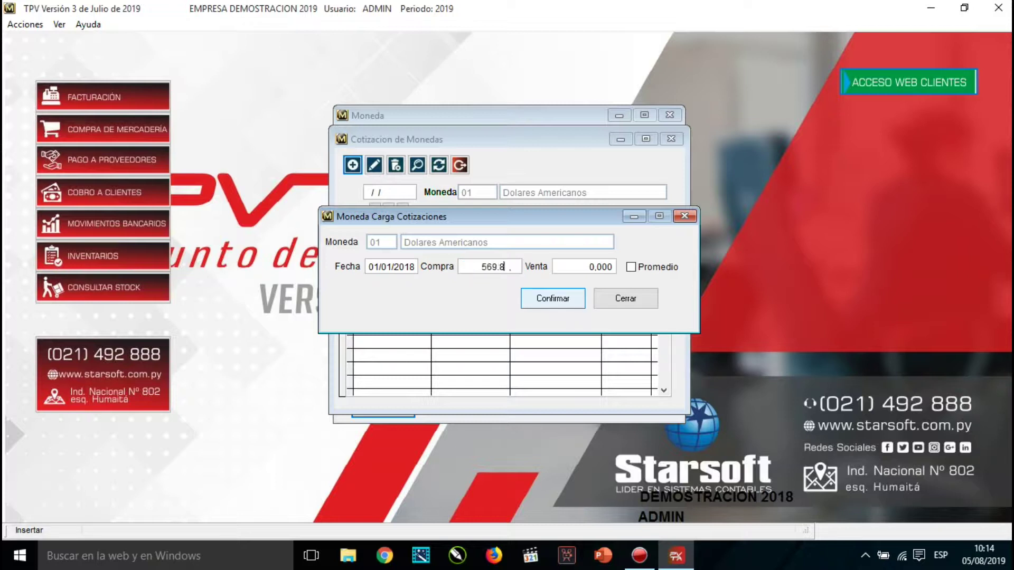
type("0.450")
key("Return")
type("612.0 .")
key("Return")
left_click(562, 299)
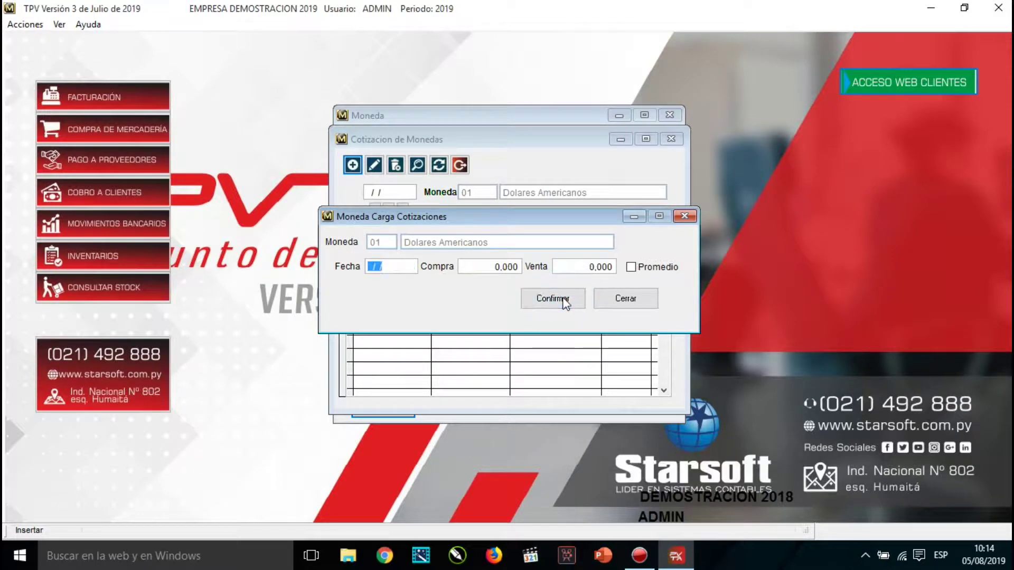
left_click(620, 301)
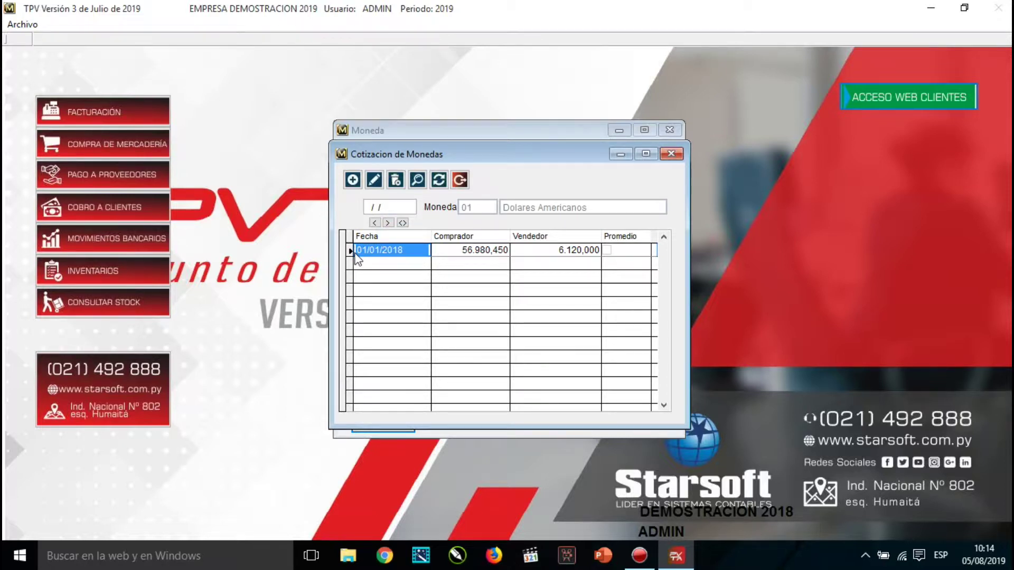
Check the saved buy and sell values, then close the Cotizacion de Monedas window.
left_click(463, 250)
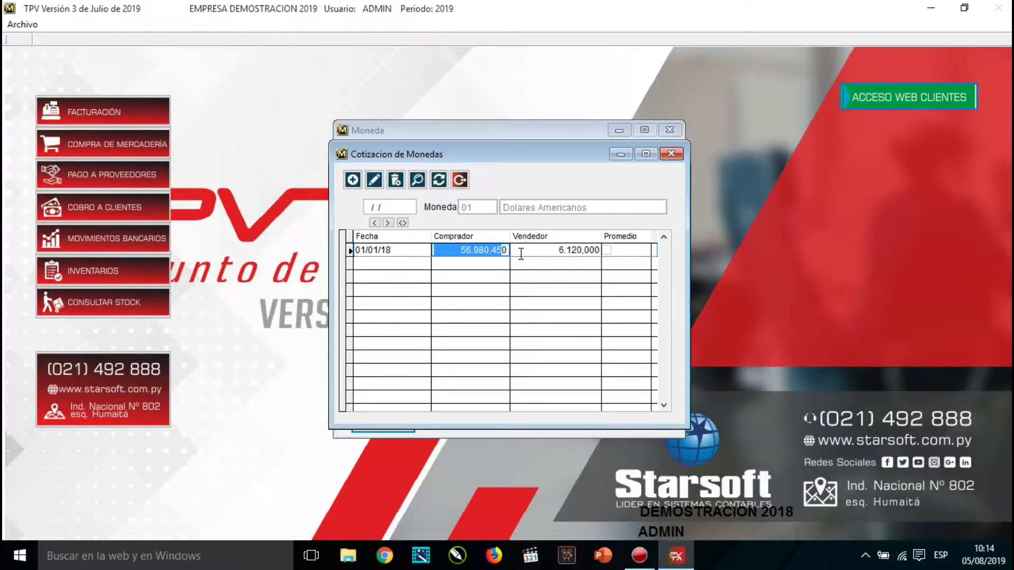
left_click_drag(534, 247, 584, 250)
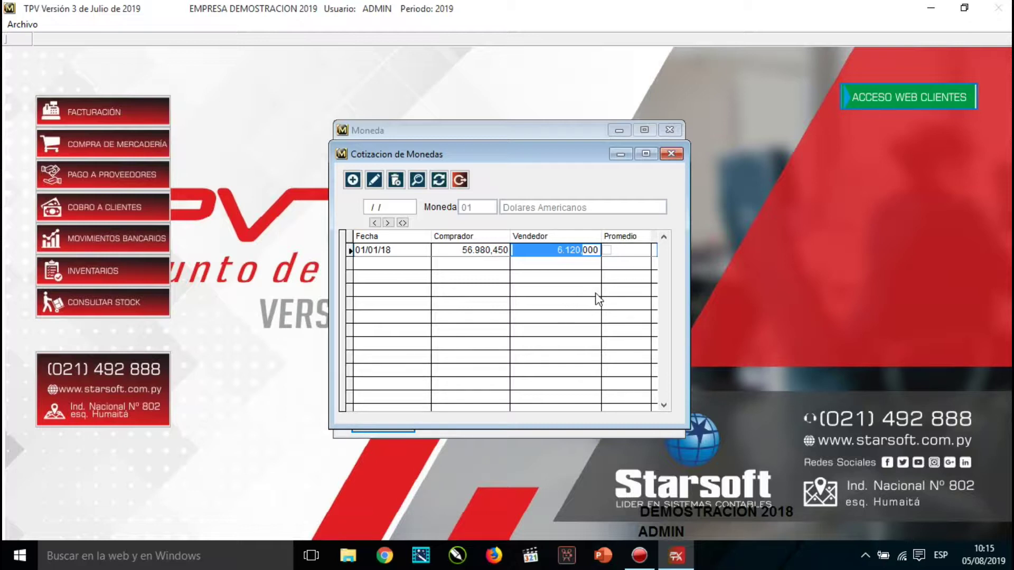
left_click(460, 180)
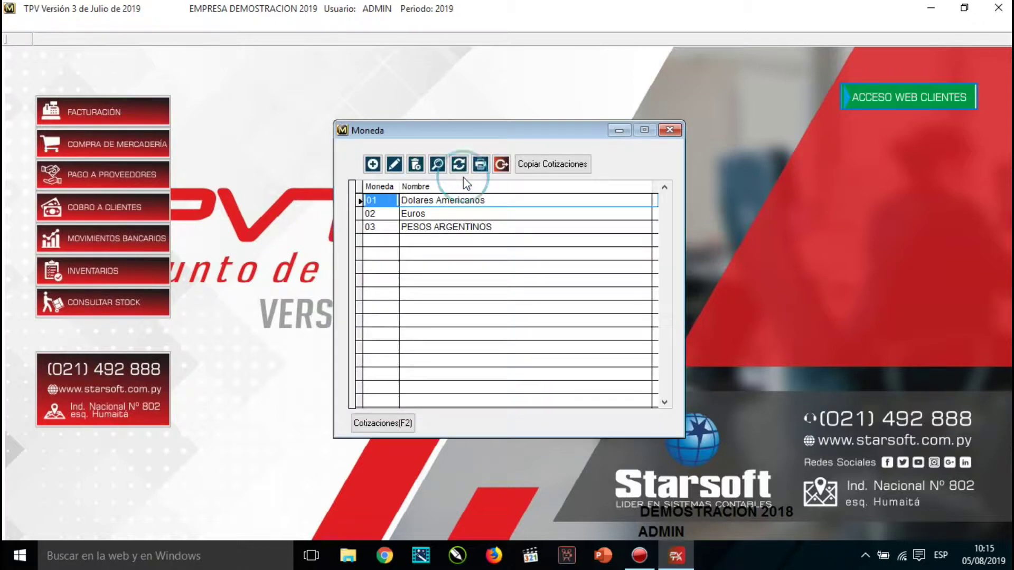
Close the Moneda list and open Centro de Costos via Utilitarios > Archivos > Generales.
left_click(503, 165)
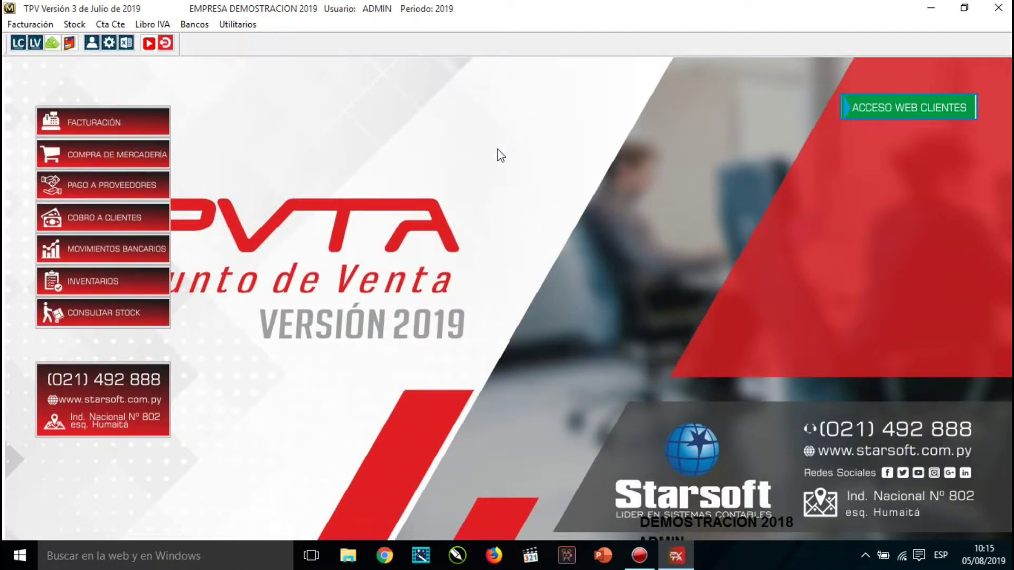
left_click(238, 24)
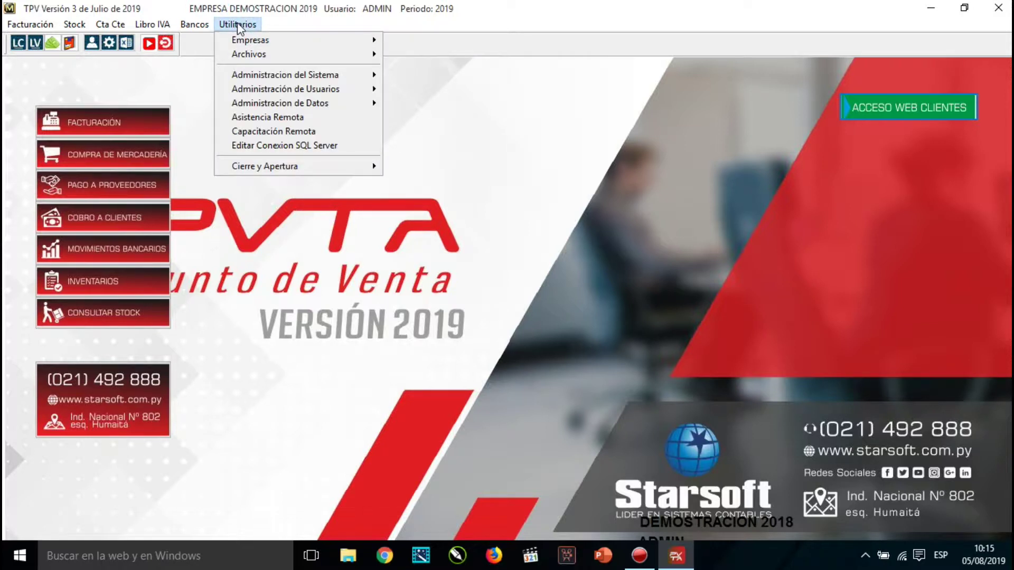
mouse_move(239, 52)
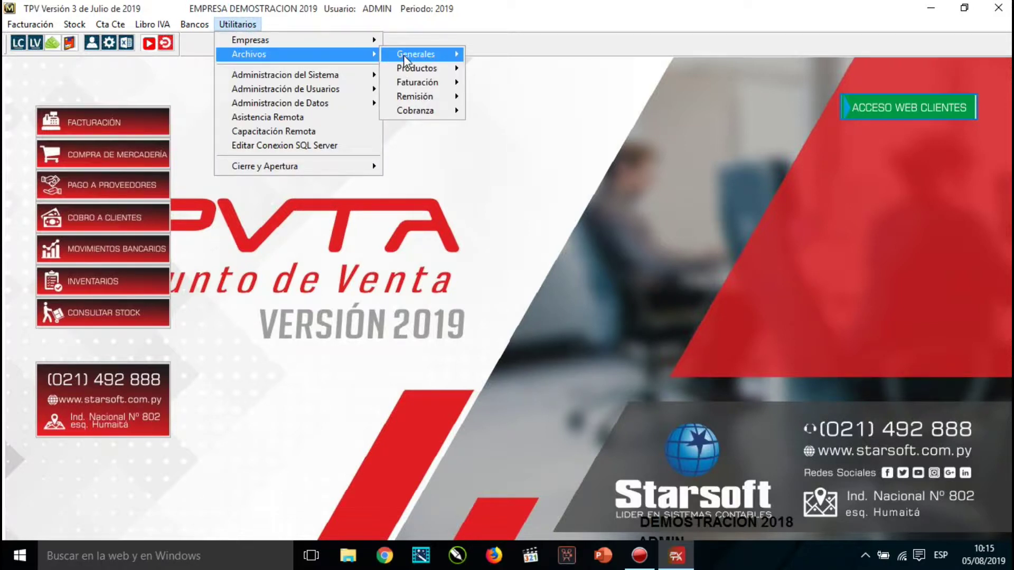
mouse_move(403, 55)
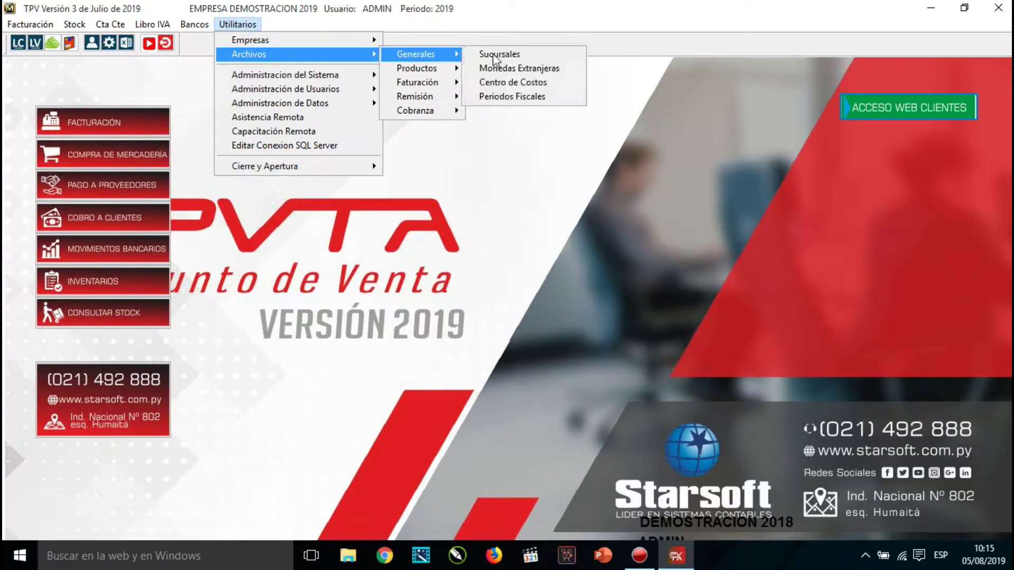
left_click(531, 84)
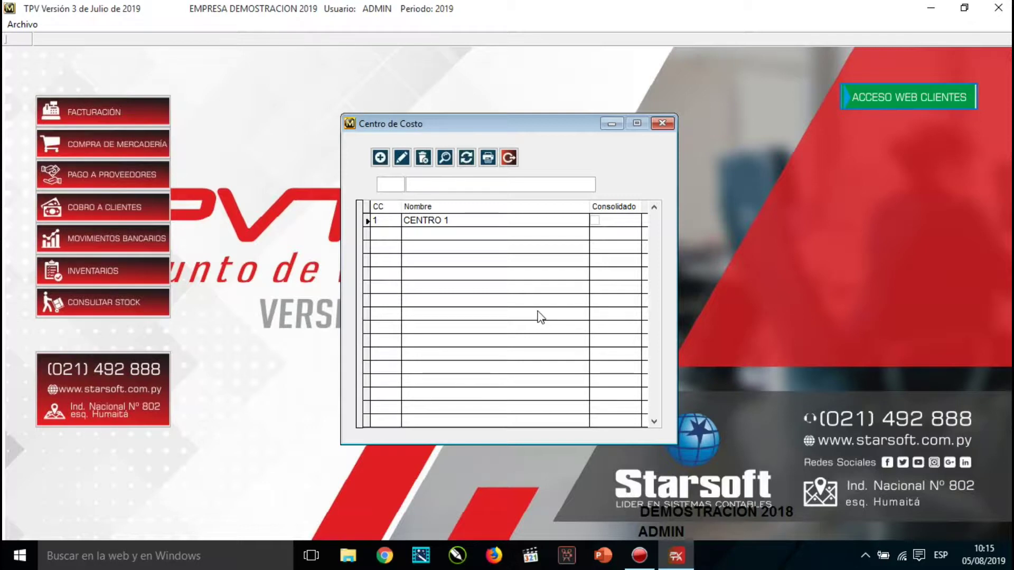
Create cost centre 2 named GASTOS ADM, confirm it, and close the Centro de Costo list.
left_click(380, 159)
type("2")
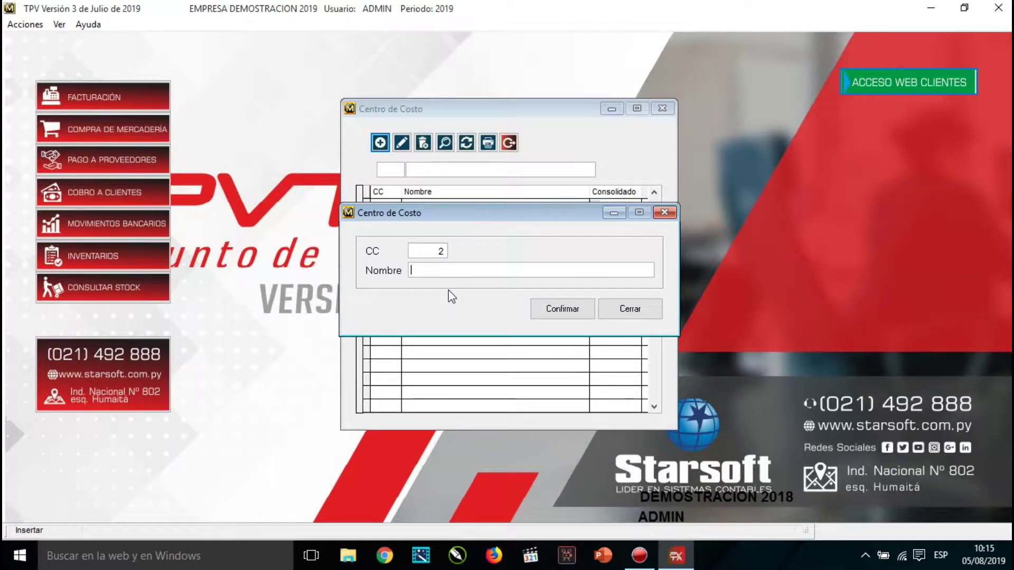
key("Tab")
type("GASTOS ADM")
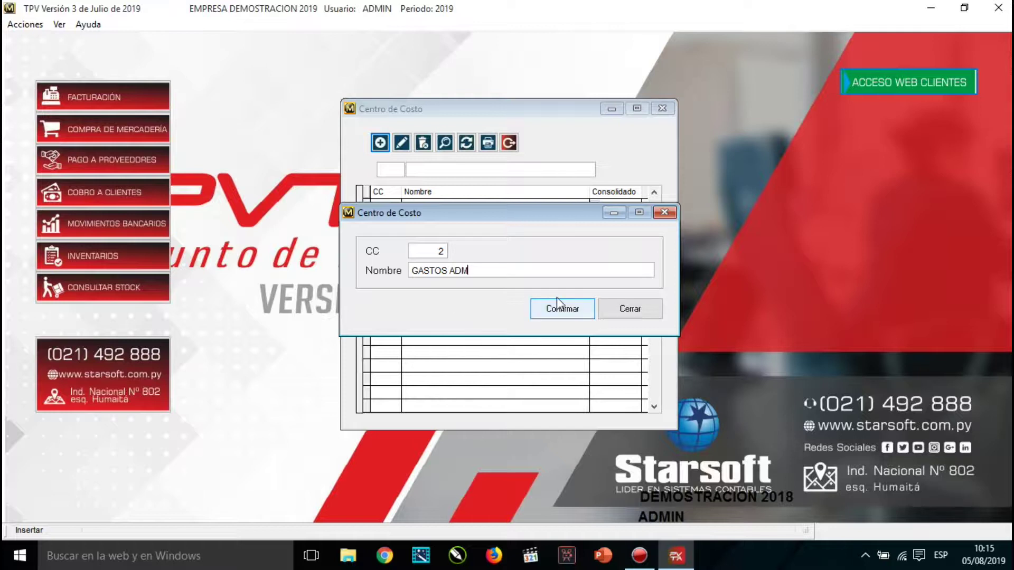
left_click(563, 309)
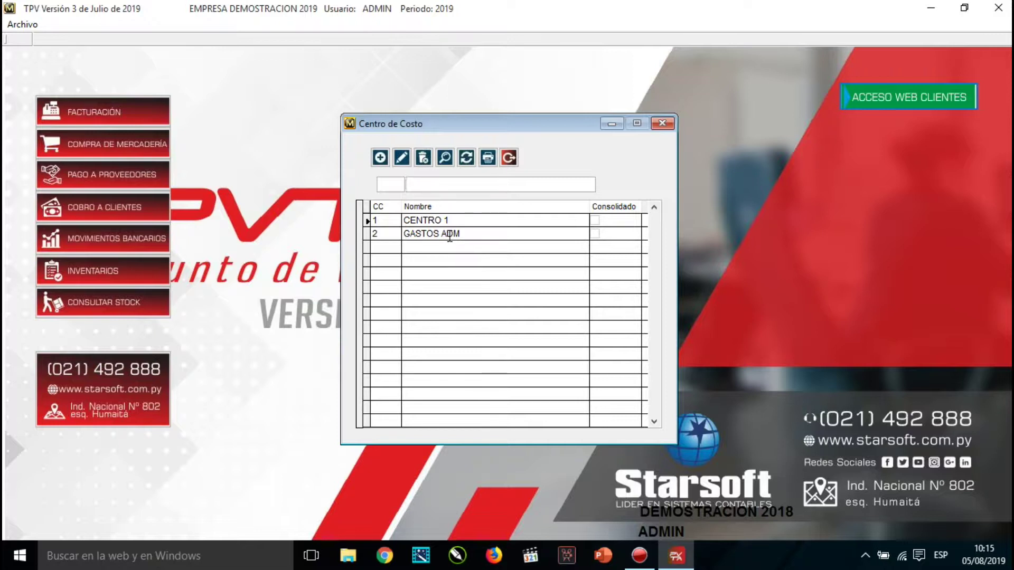
left_click(509, 158)
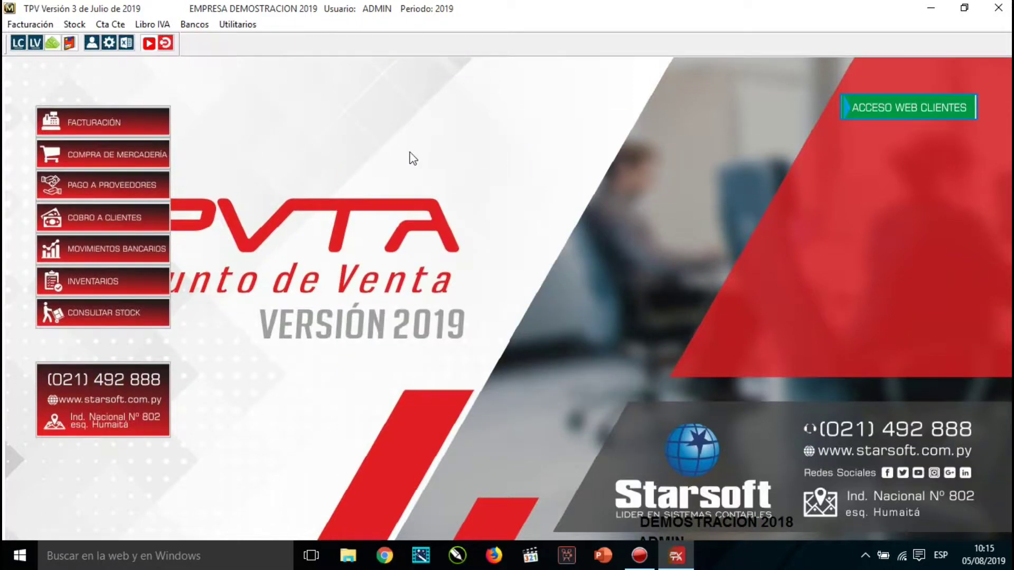
Open Depósitos from Utilitarios > Archivos > Productos.
left_click(225, 25)
mouse_move(251, 59)
mouse_move(417, 55)
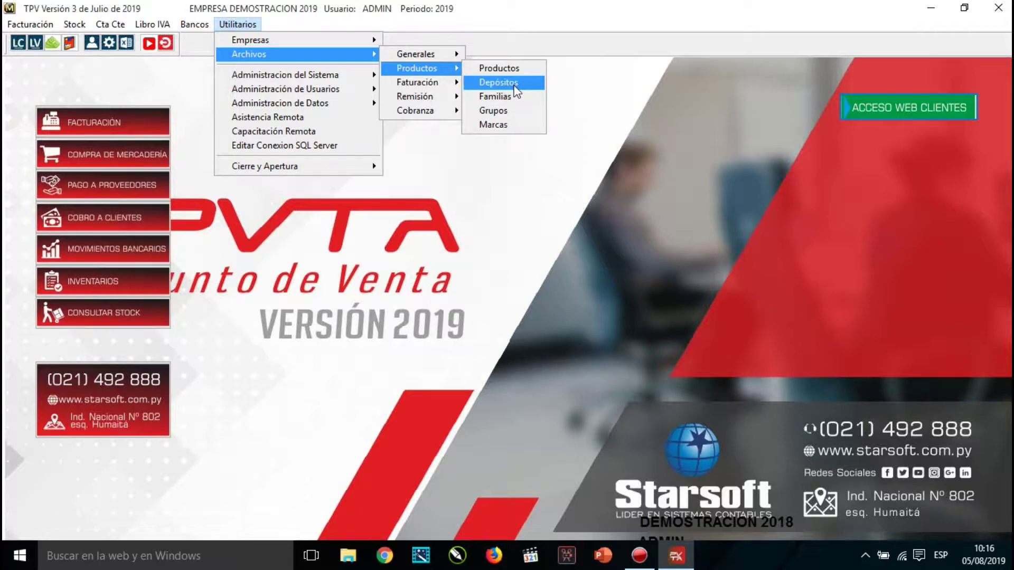
left_click(499, 83)
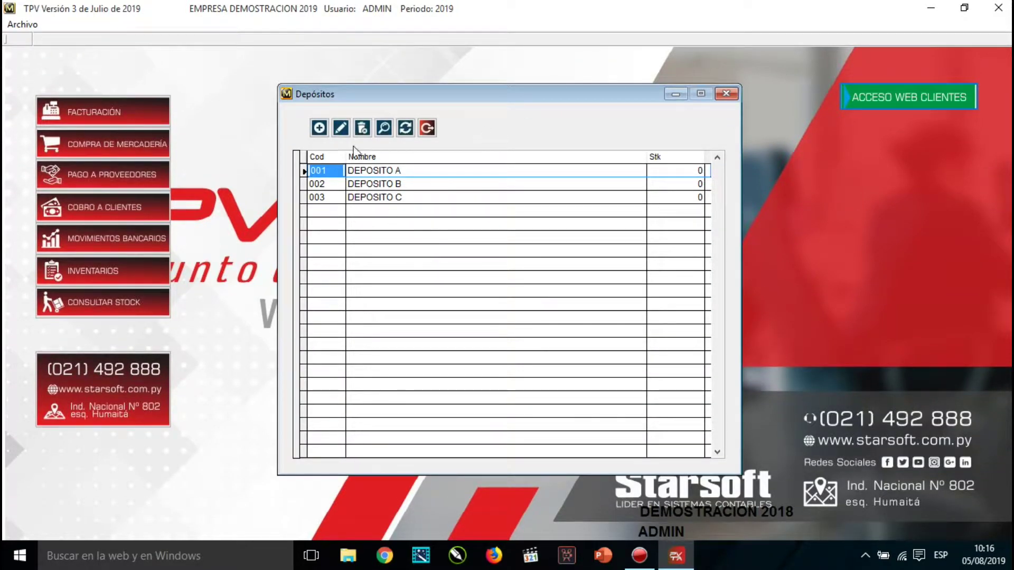
Start warehouse 005 named DEPOSITO 005 with a placeholder address.
left_click(321, 128)
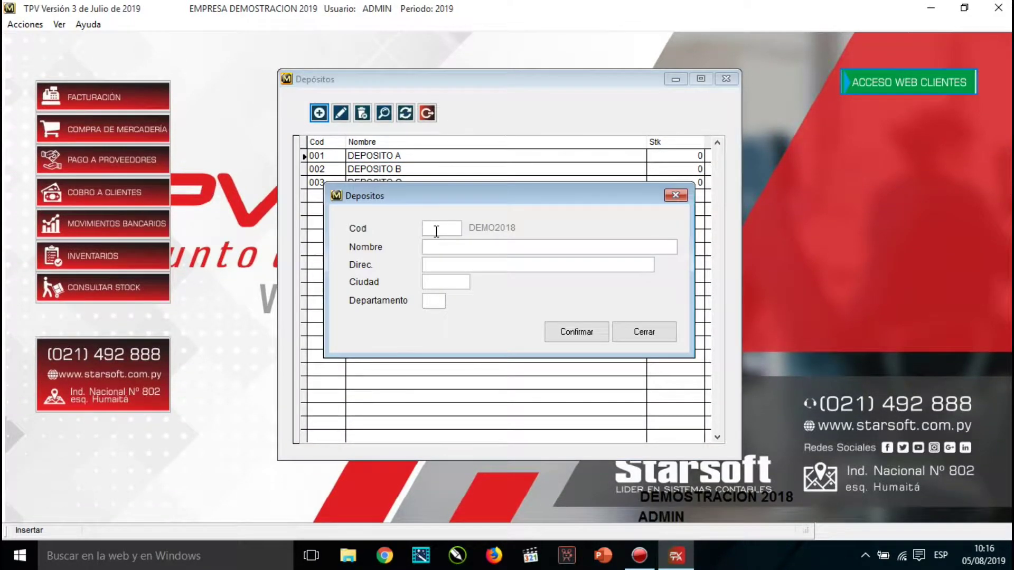
type("005")
key("Tab")
type("DEP")
key("BackSpace")
type("POSITO 005")
key("Tab")
type("ASDASDASD")
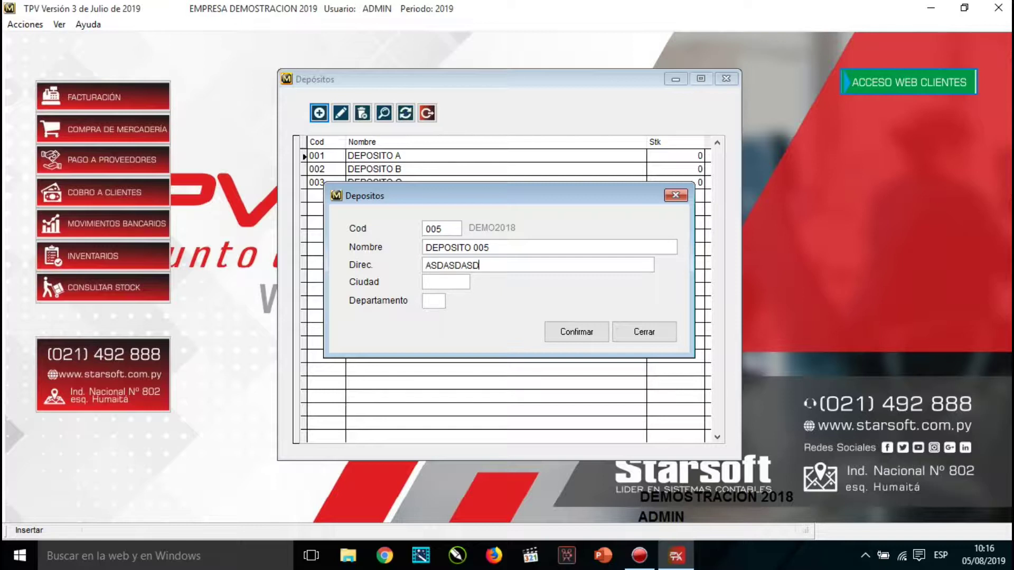
key("Tab")
Create city 01 ASUNCION and pick it as the warehouse's city.
key("Return")
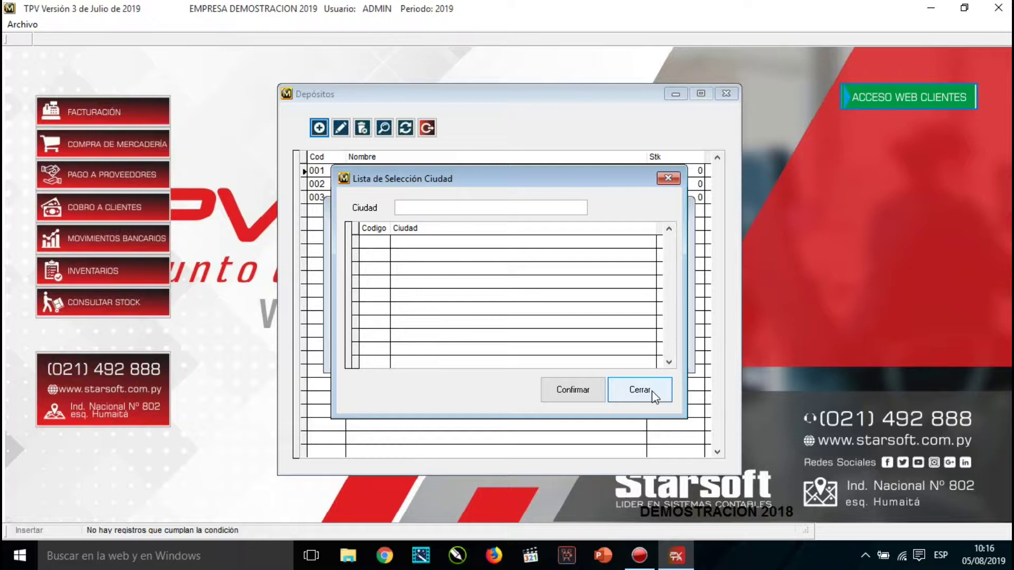
key("Insert")
type("01")
key("Tab")
type("A")
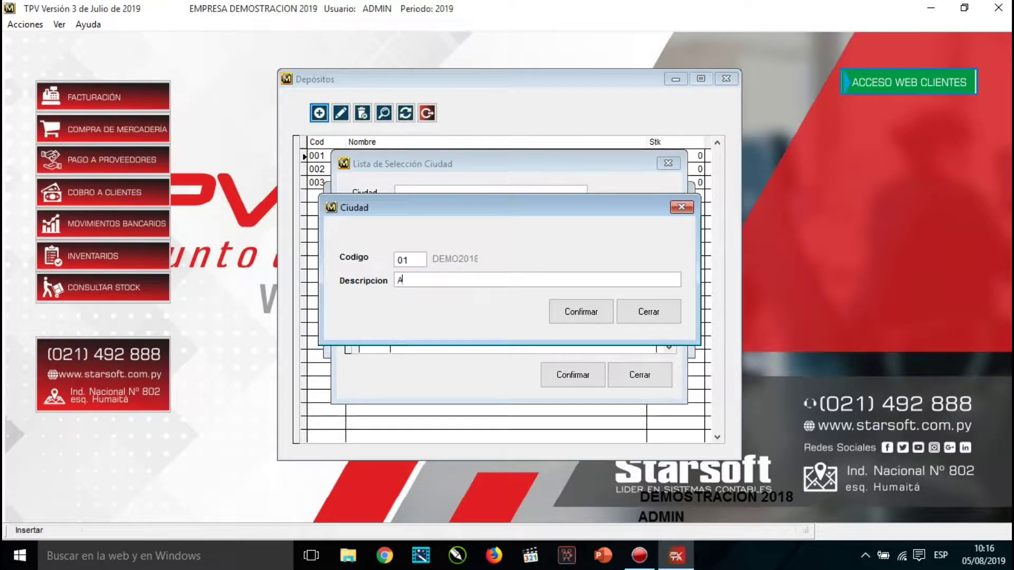
type("SUNCION")
key("Return")
left_click(648, 313)
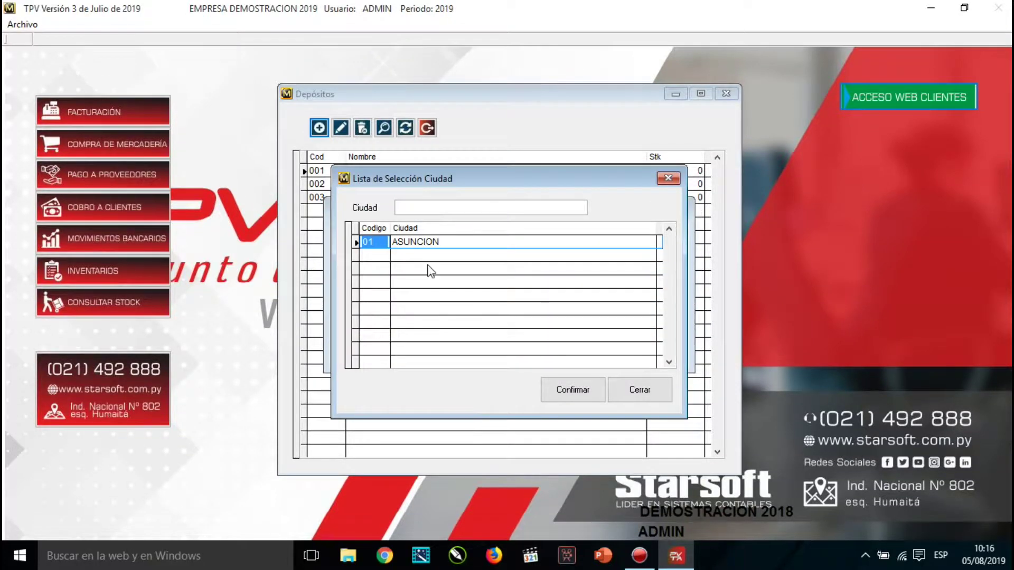
double_click(429, 268)
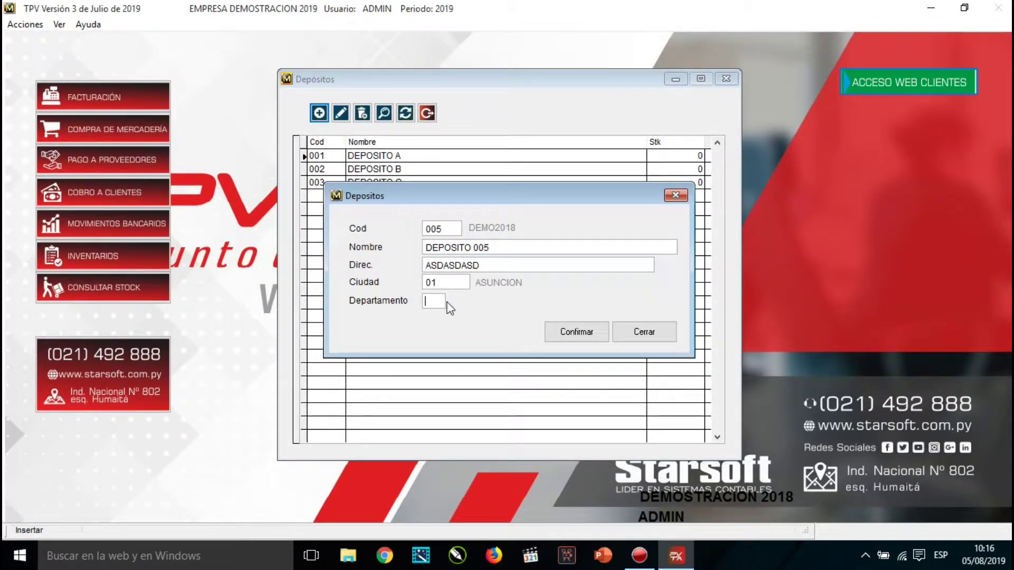
Create department 01 CENTRAL, pick it for the warehouse, and save DEPOSITO 005.
key("Return")
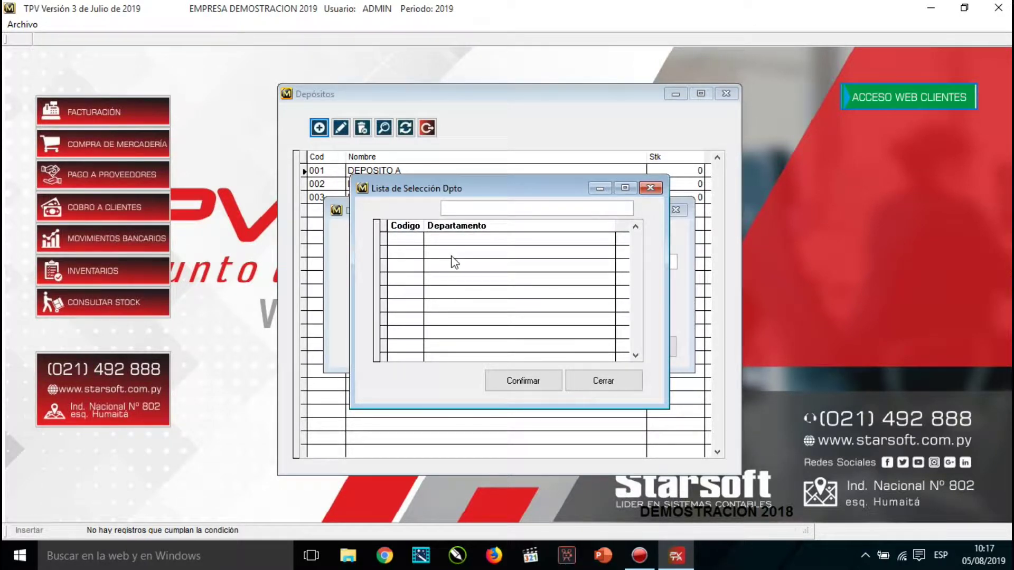
key("F4")
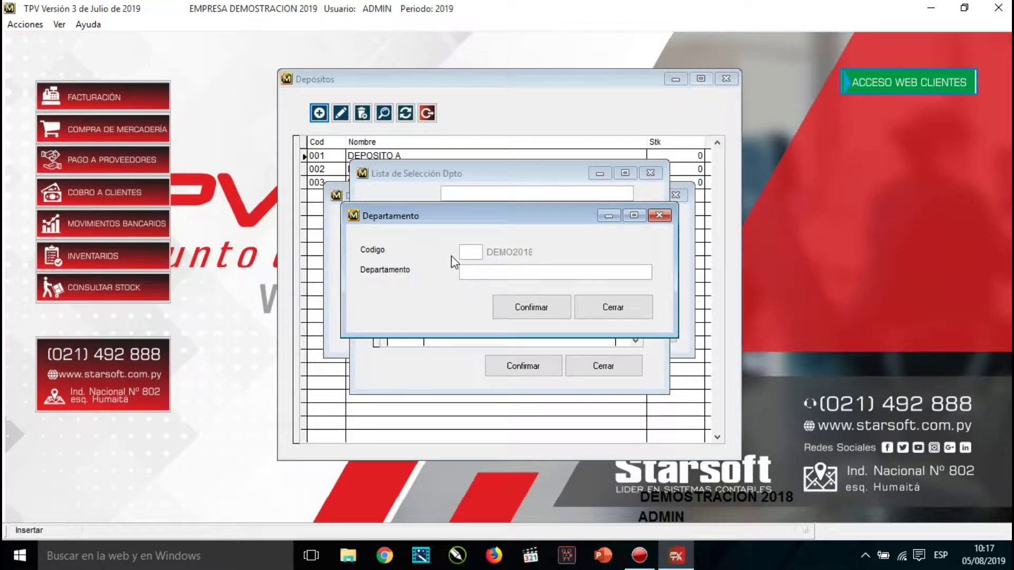
type("01")
key("Tab")
type("CENTRAL")
key("Return")
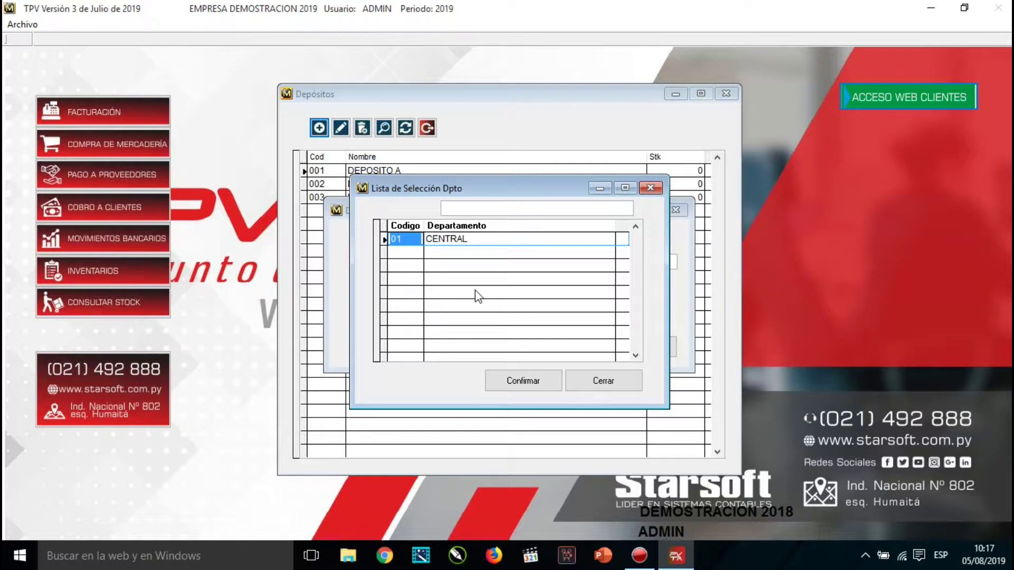
left_click(523, 381)
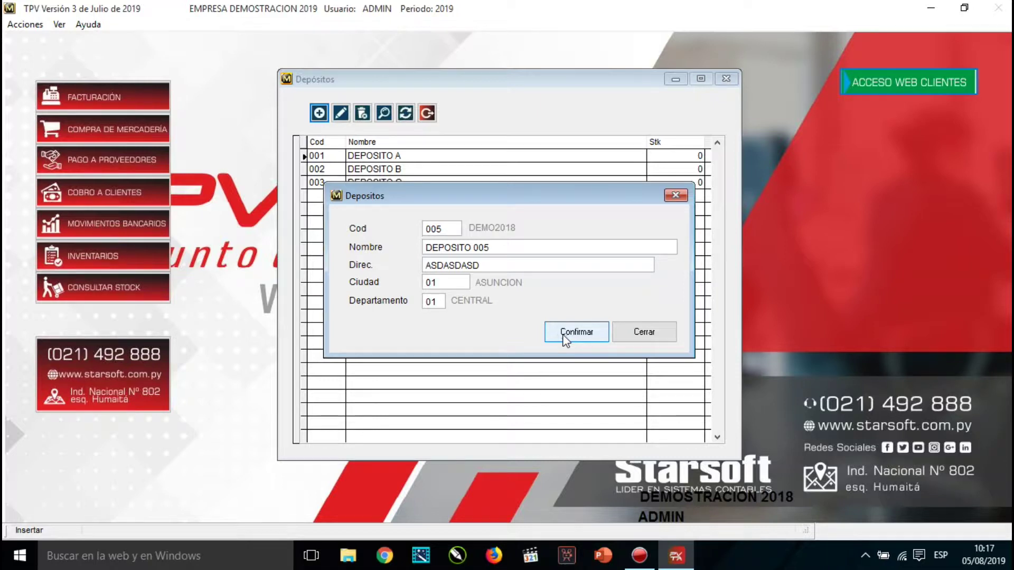
left_click(564, 333)
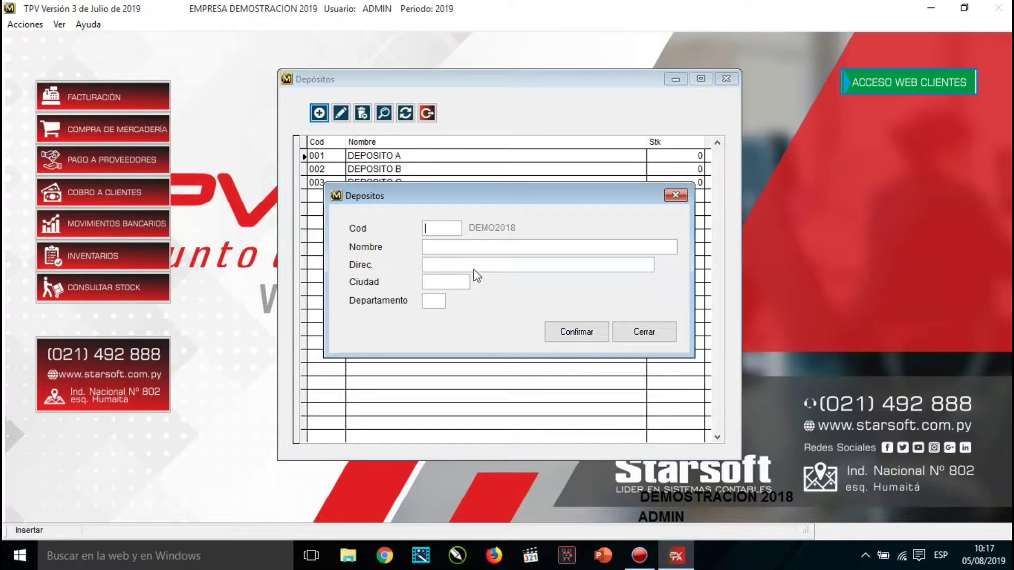
left_click(647, 337)
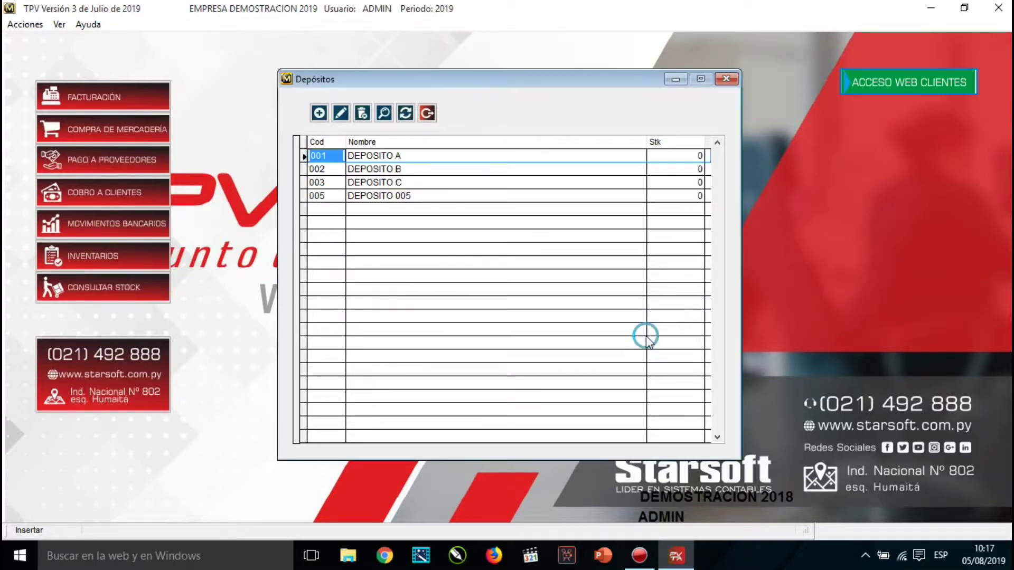
Review the DEPOSITO 005 row, then close the Depósitos window.
left_click(419, 210)
left_click_drag(420, 212, 344, 210)
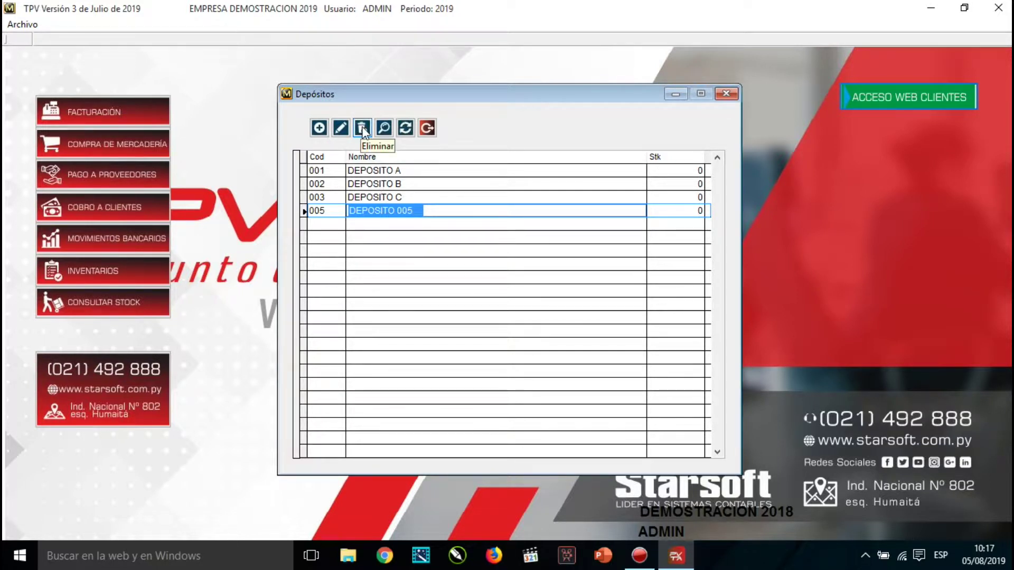
left_click(359, 171)
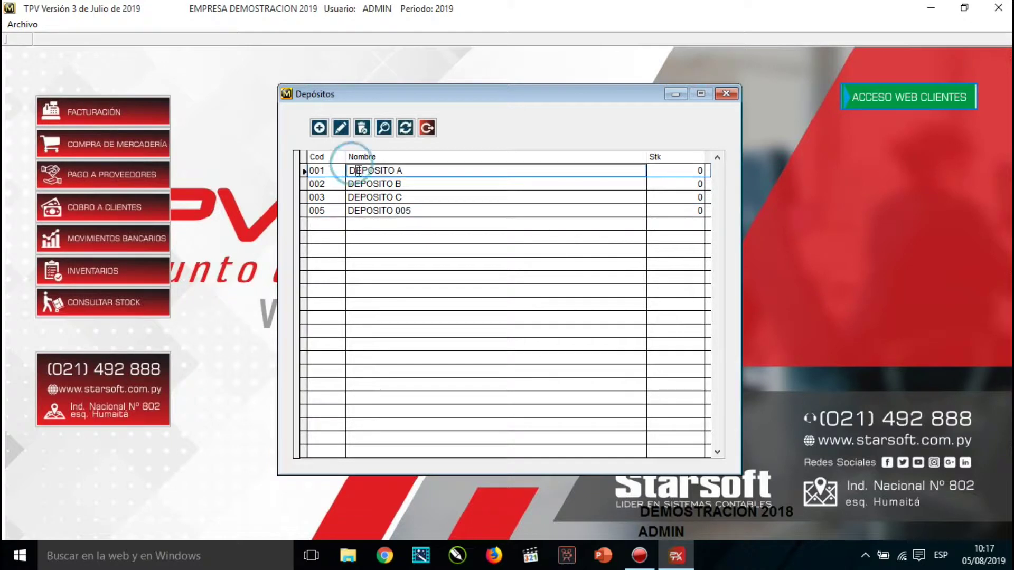
left_click(427, 128)
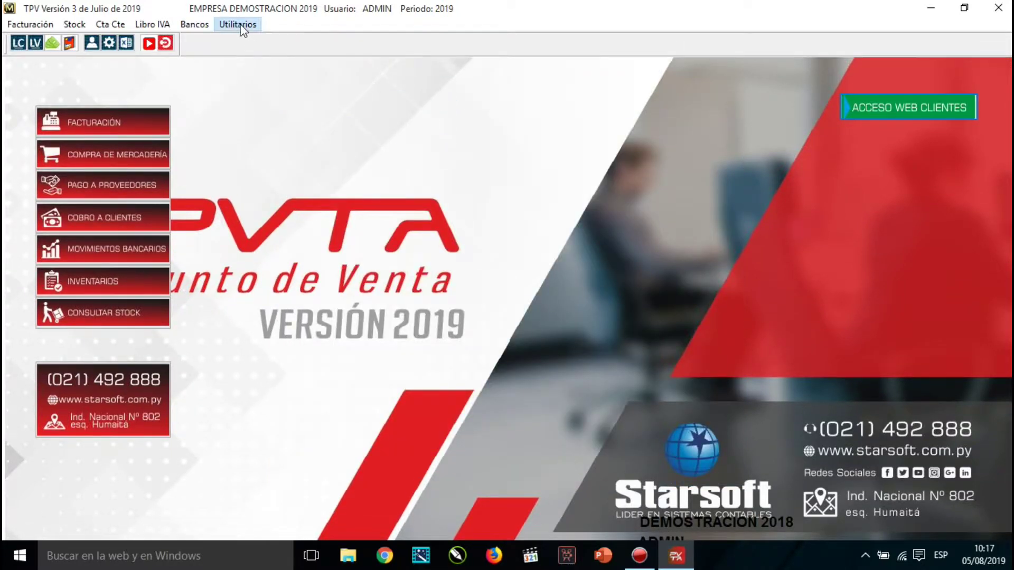
Bring up the Utilitarios > Archivos > Productos submenu with Familias.
left_click(238, 24)
mouse_move(252, 54)
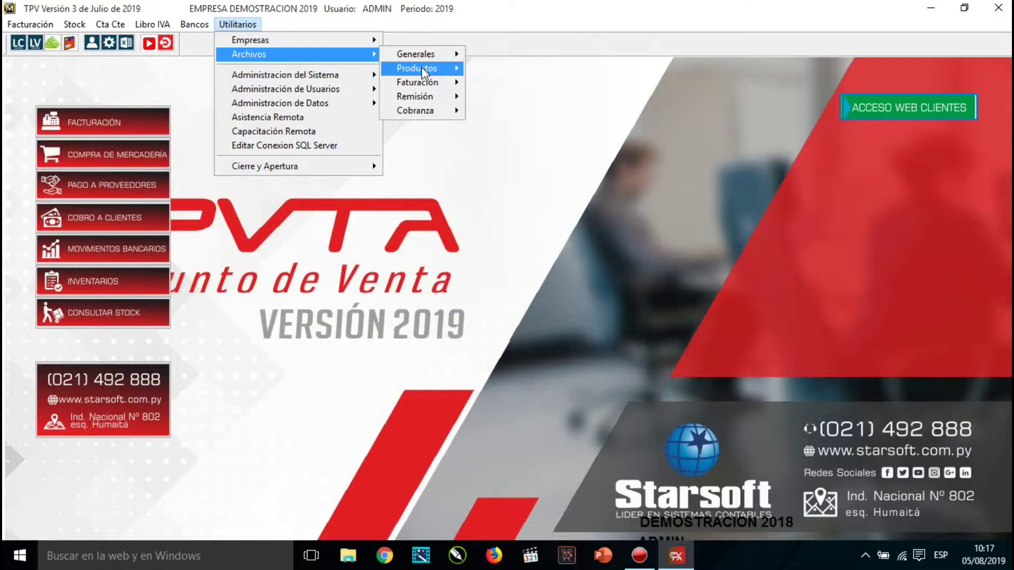
mouse_move(422, 67)
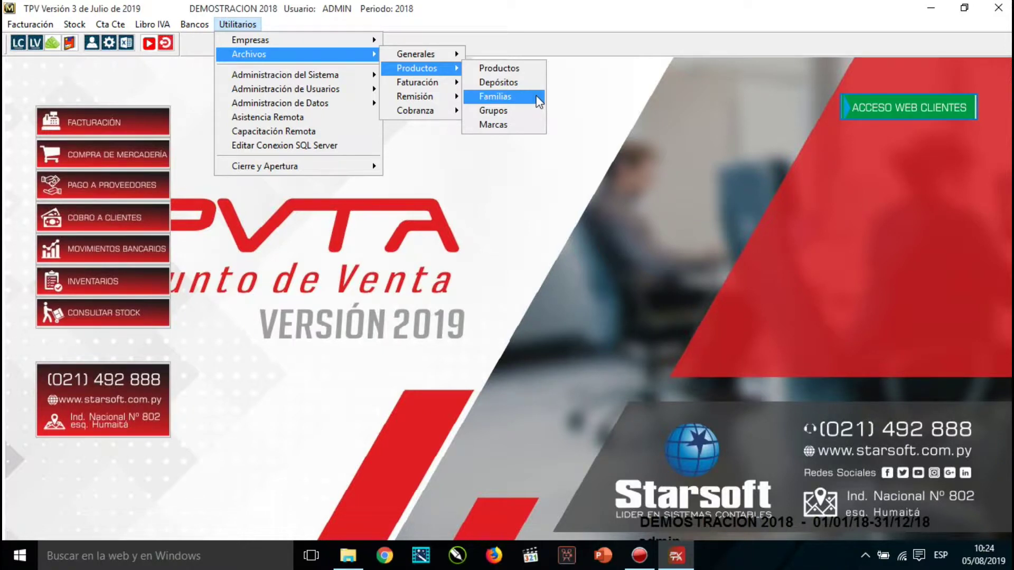
Add family 004 with description FAMILIA, confirm, and close the Familias list.
left_click(537, 96)
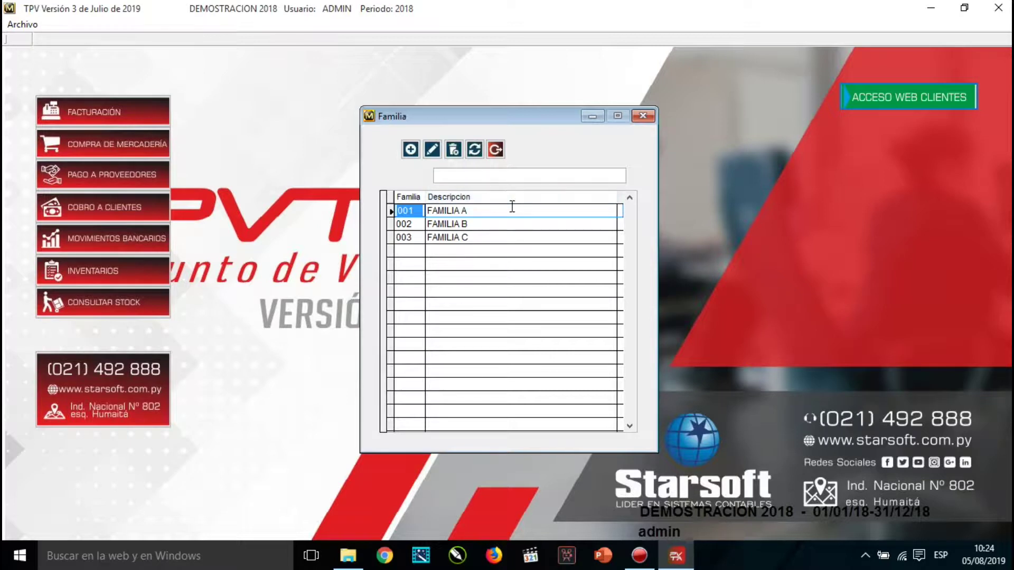
left_click(410, 150)
type("004")
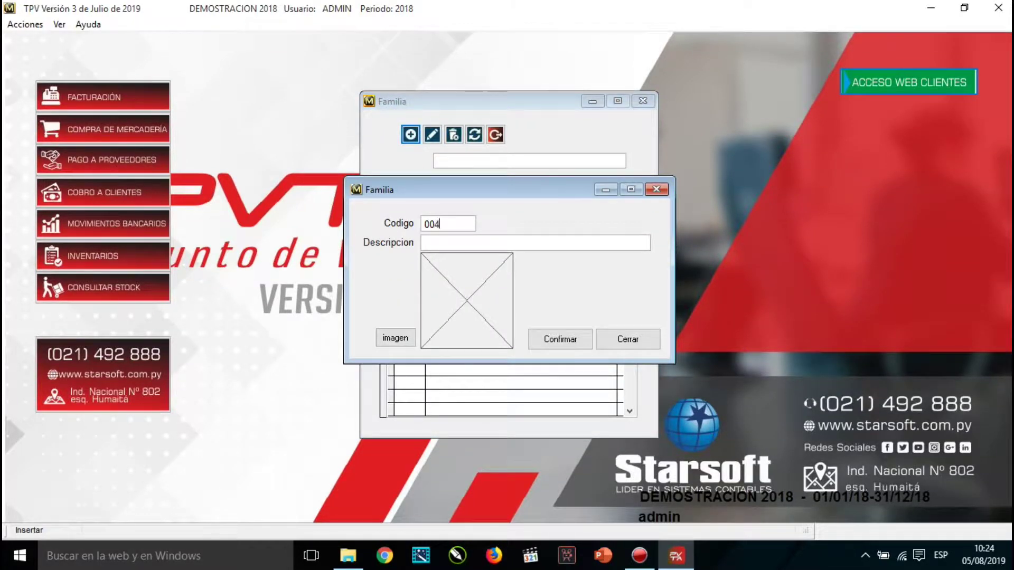
type("FAMILIA")
left_click(552, 340)
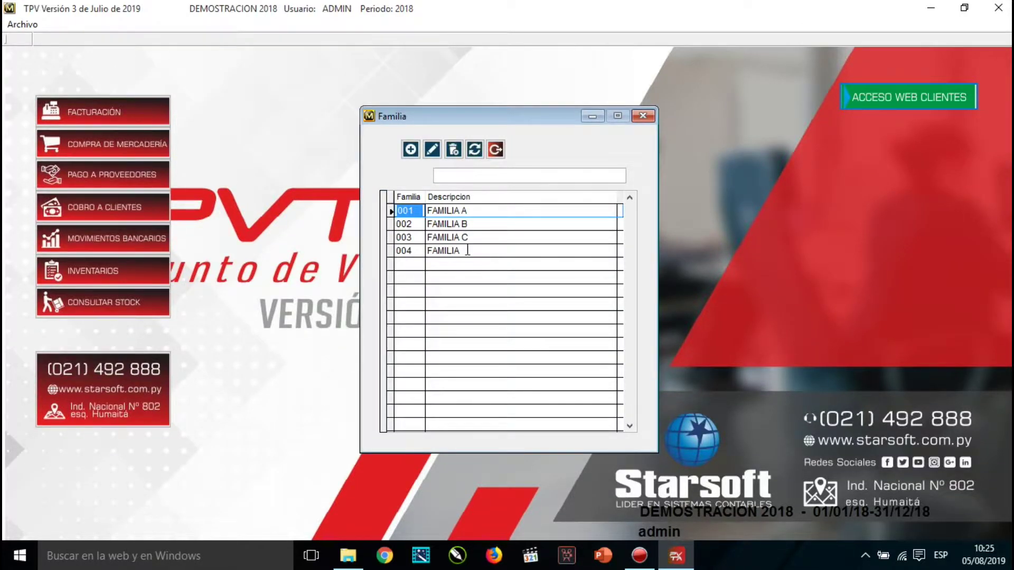
left_click(497, 151)
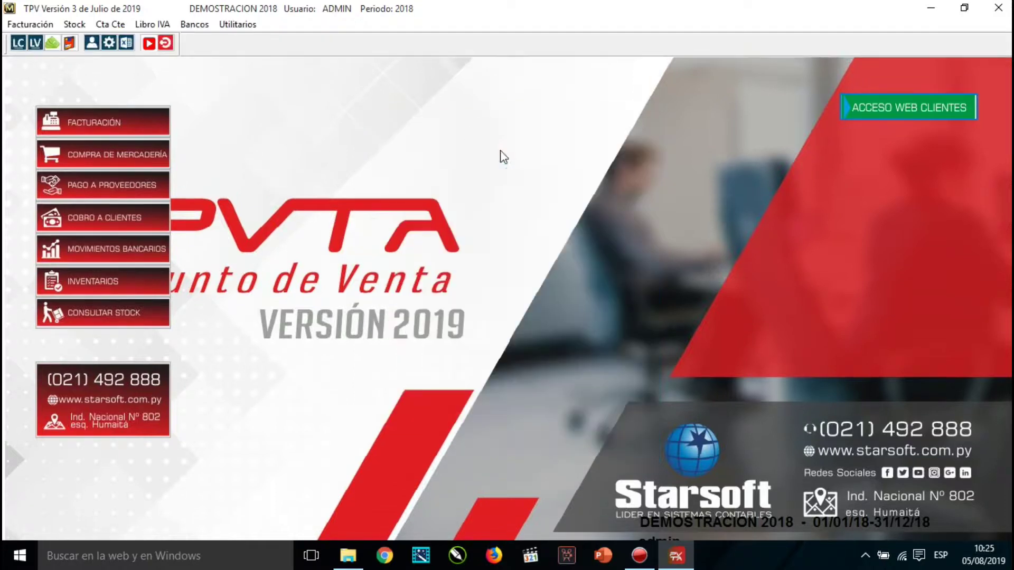
In Utilitarios > Archivos > Productos > Grupos, add group 004 'GRUPO 4', then close the list.
left_click(239, 25)
mouse_move(317, 57)
mouse_move(415, 69)
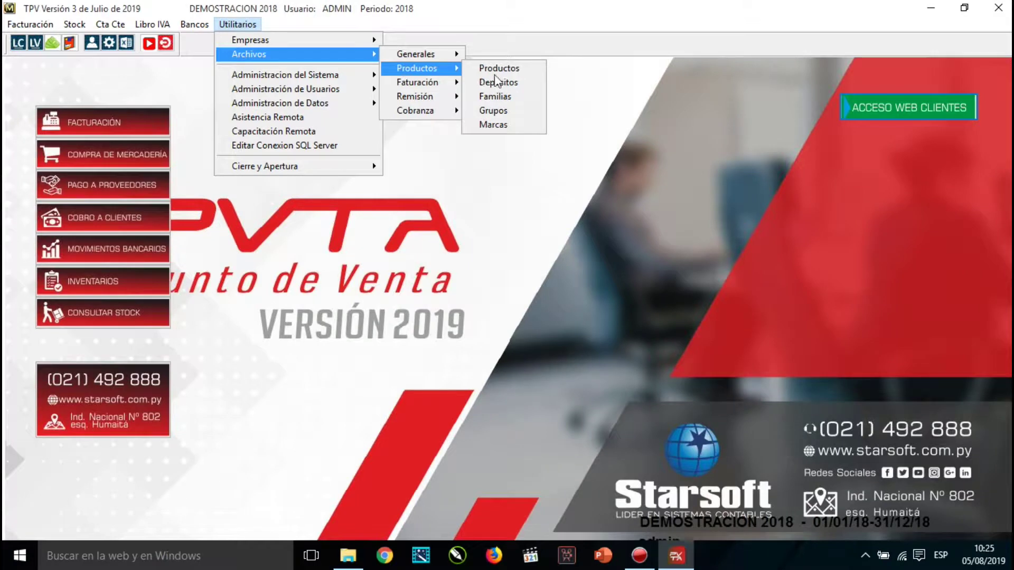
left_click(495, 110)
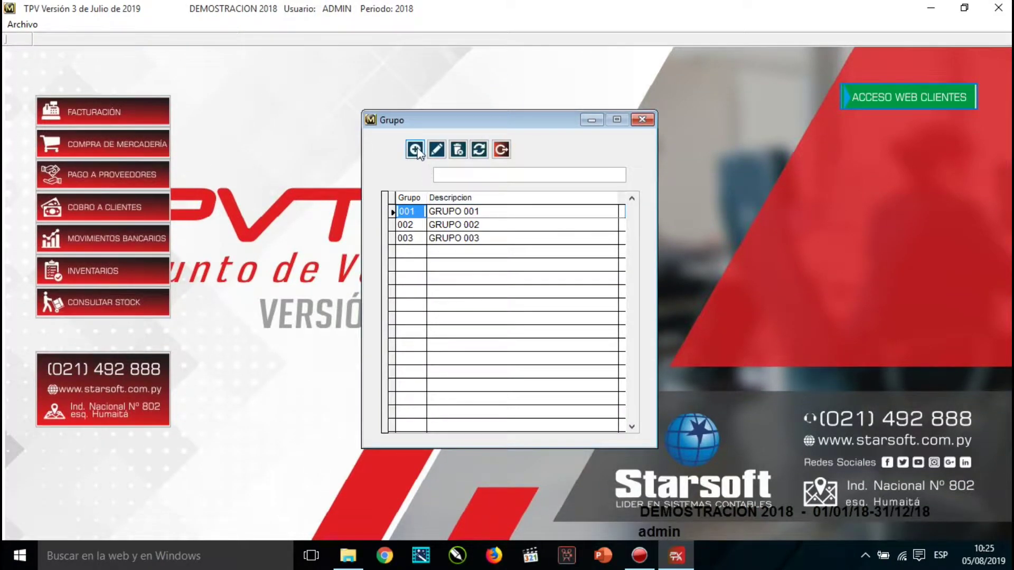
left_click(415, 150)
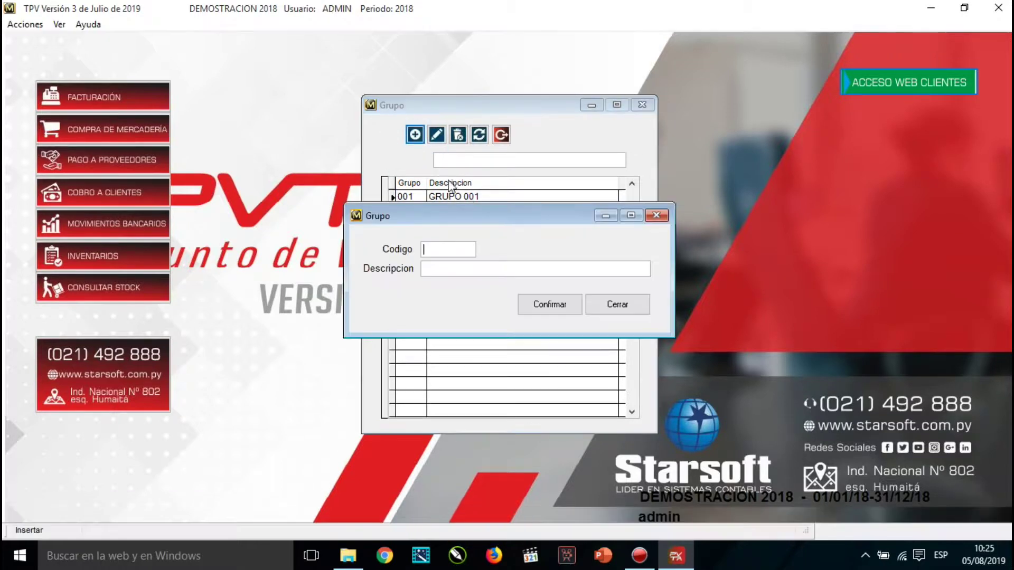
type("004")
key("Tab")
type("GRUPO 5")
key("BackSpace")
type("4")
key("Return")
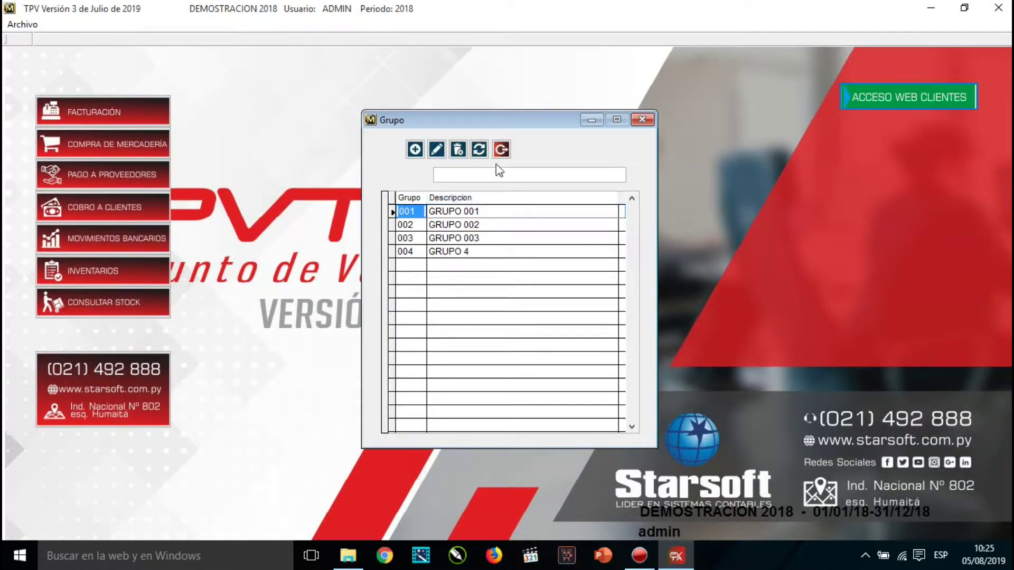
left_click(501, 149)
In the Marcas list, create brand 004 'MARCA 004', confirm it and close the list.
left_click(246, 24)
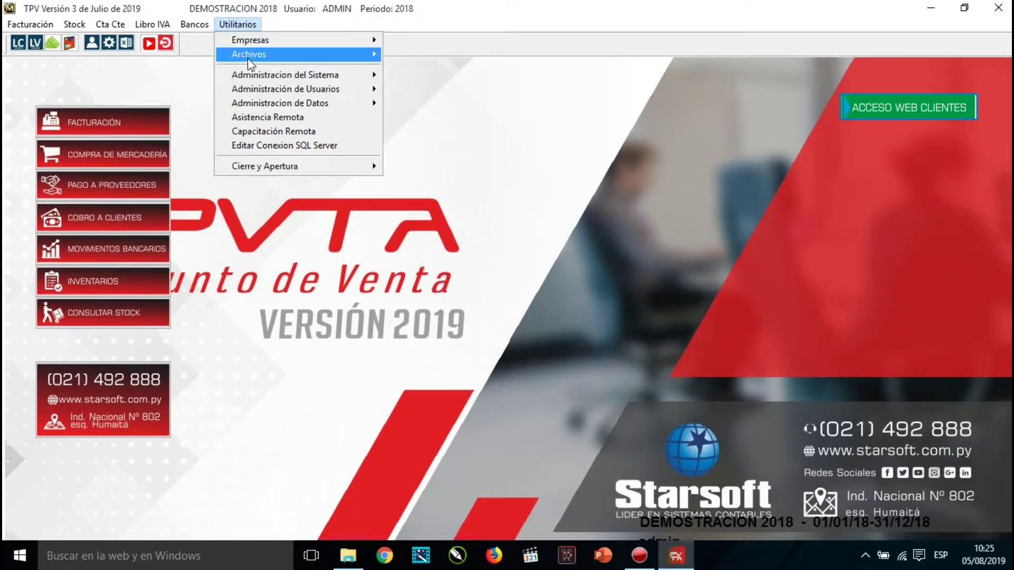
mouse_move(249, 58)
mouse_move(420, 66)
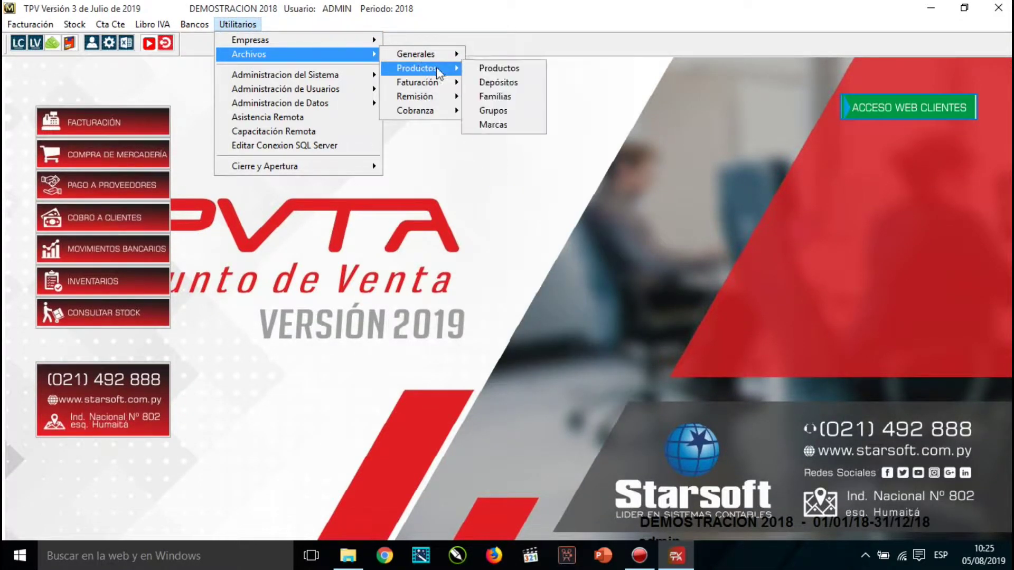
left_click(493, 125)
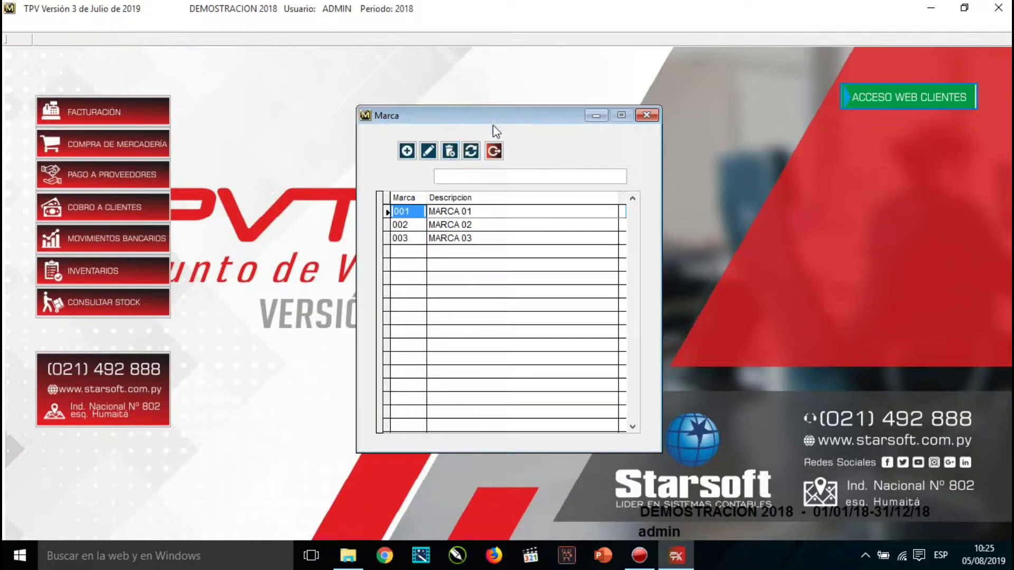
left_click(407, 152)
type("004")
key("Tab")
type("MRAC")
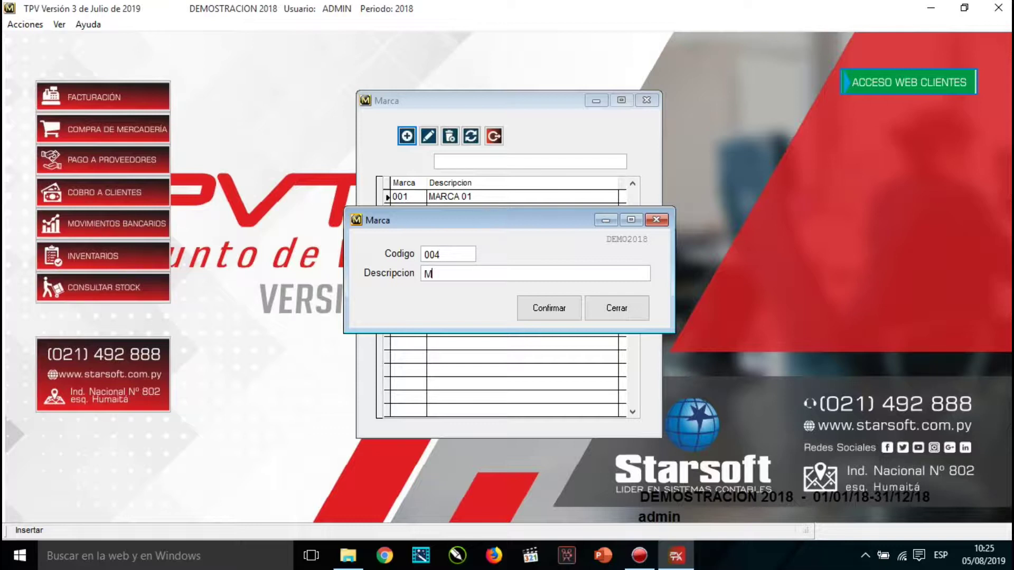
key("BackSpace")
key("BackSpace")
key("BackSpace")
type("ARCA 004")
left_click(552, 311)
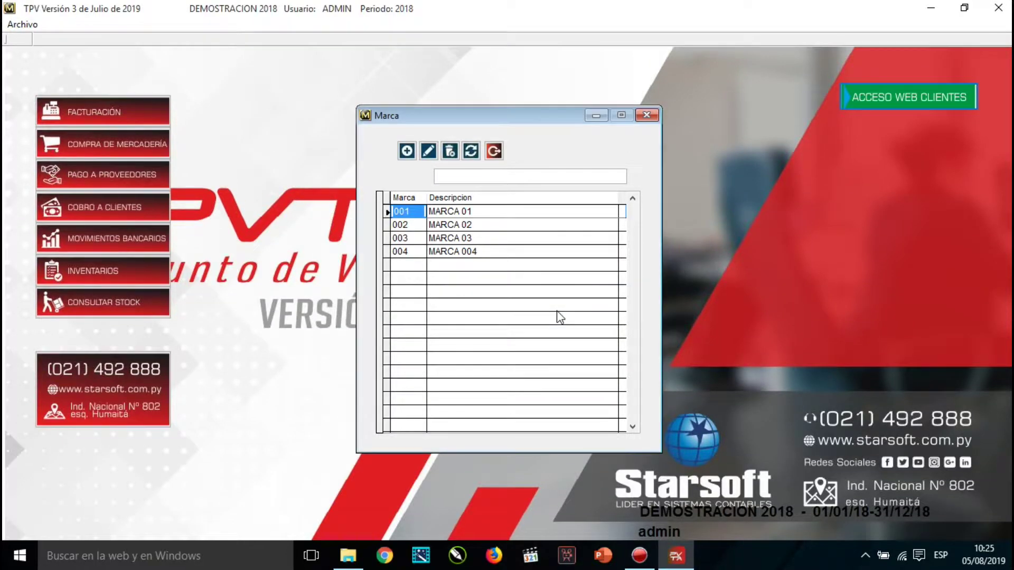
left_click(496, 150)
Open the Producto list from Utilitarios > Archivos > Productos > Productos, showing PRODUCTO AAA–CCC, ASD, COMBO 1.
left_click(247, 25)
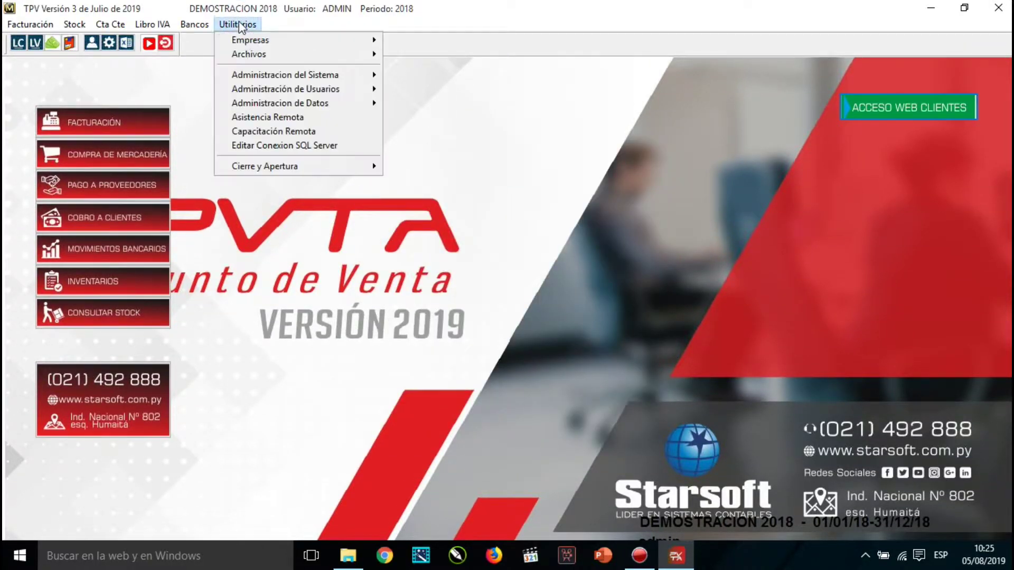
mouse_move(251, 55)
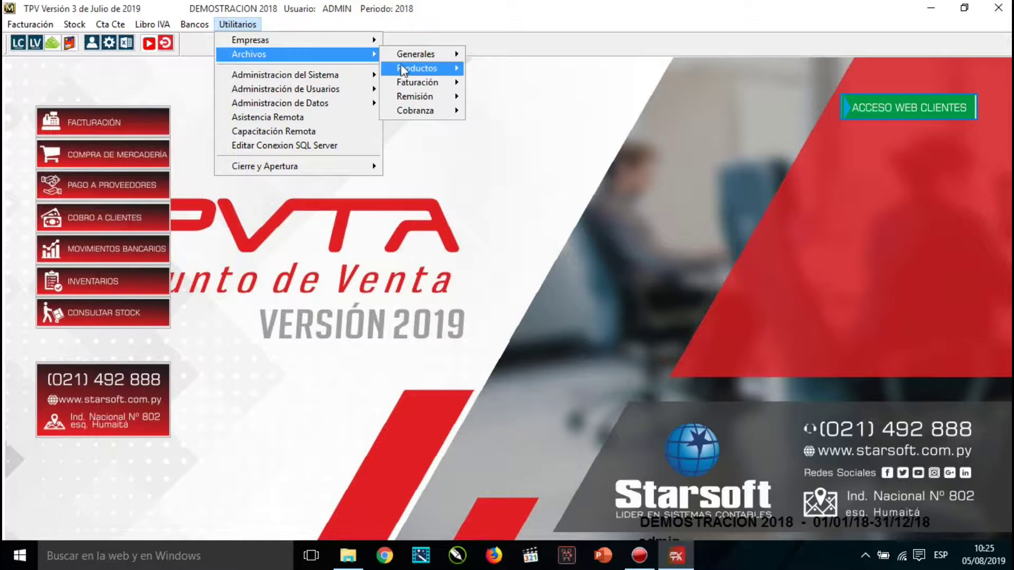
mouse_move(420, 68)
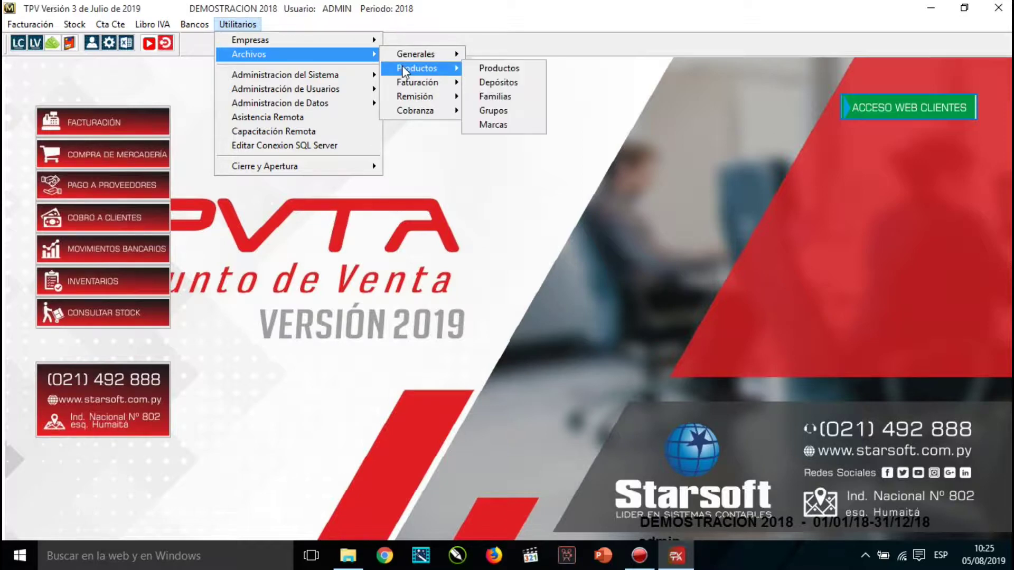
left_click(516, 68)
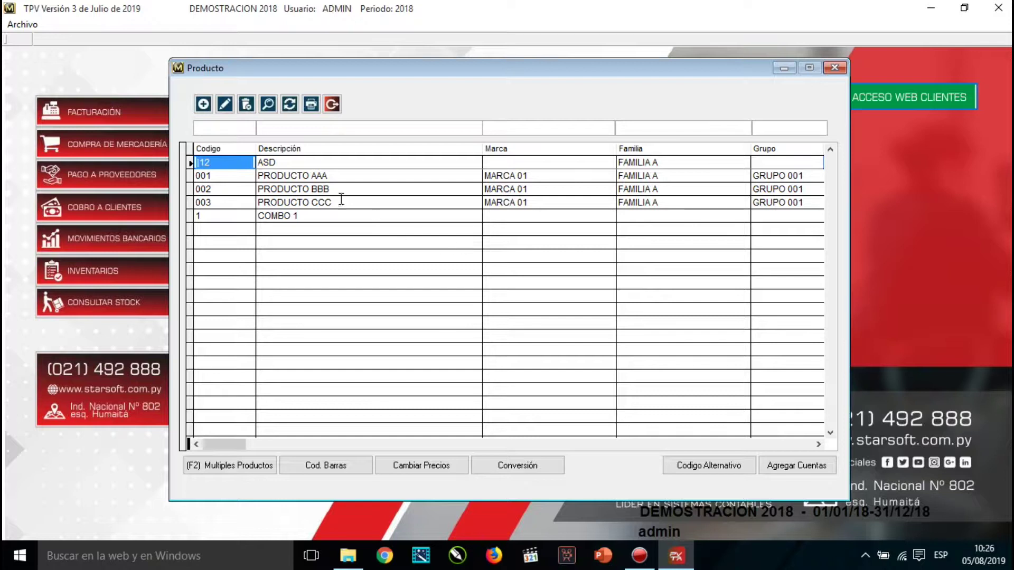
Start a new product with code PRD01 and description GALLETITAS 500MG.
left_click(203, 105)
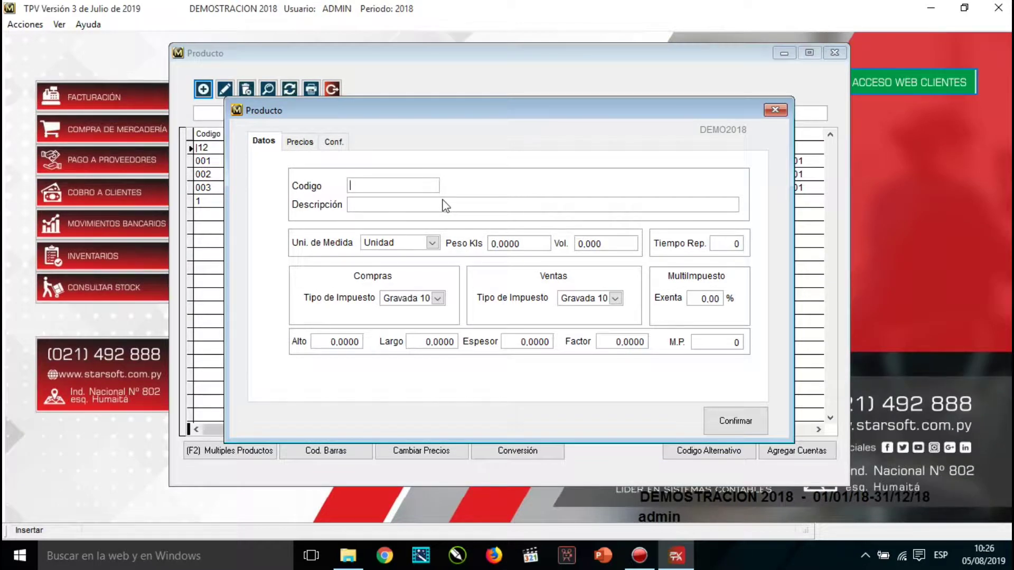
type("PRD01")
left_click(446, 206)
type("GALLETITAS 500MG")
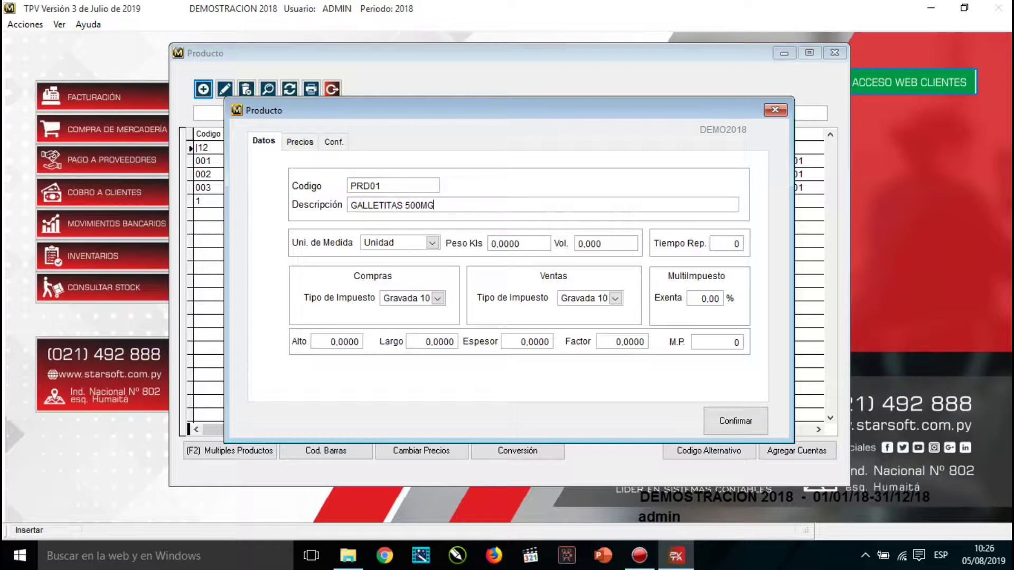
Keep Unidad as the unit of measure and move past Peso Kls and Vol.
key("Tab")
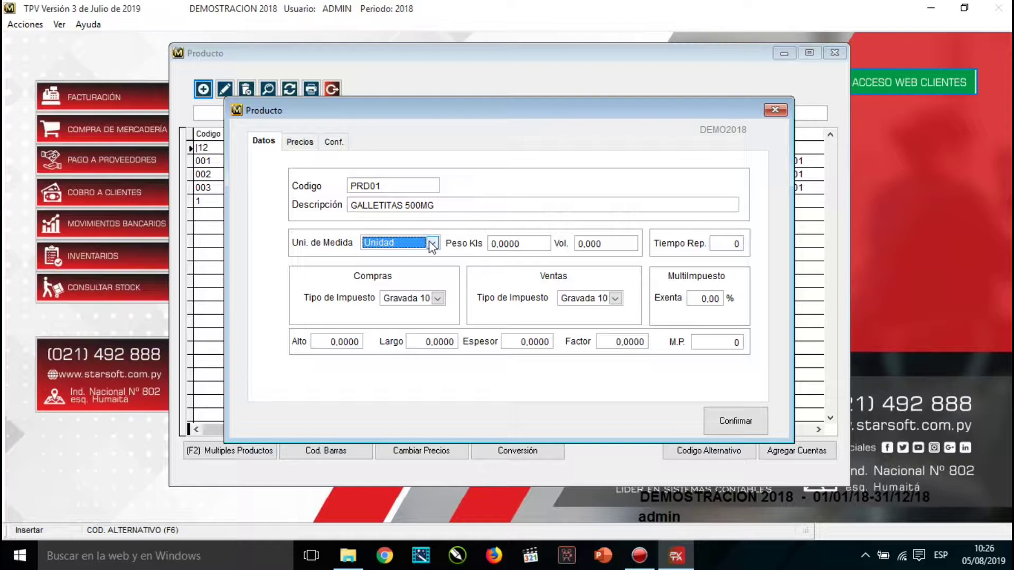
left_click(432, 244)
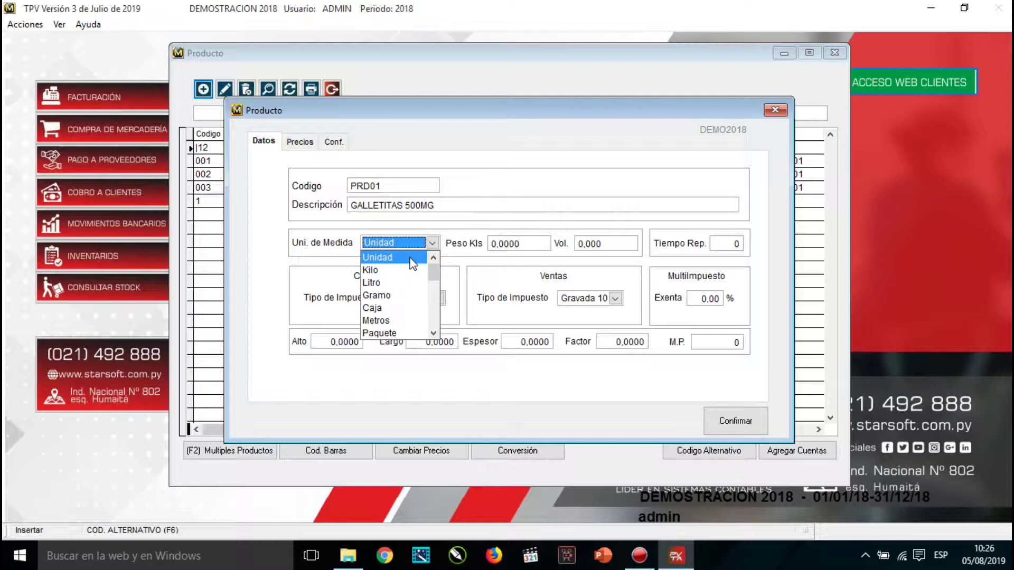
left_click(410, 257)
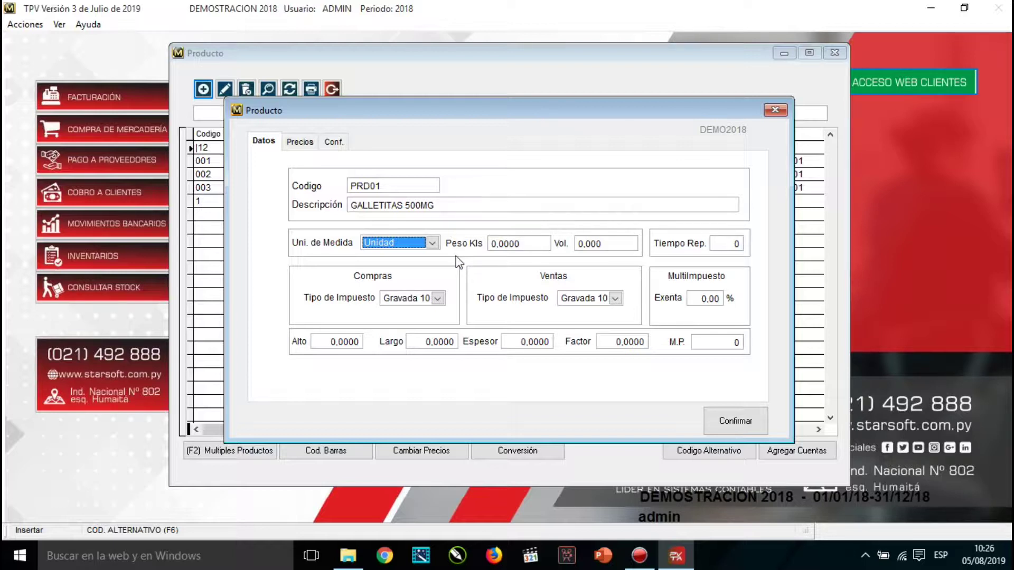
key("Tab")
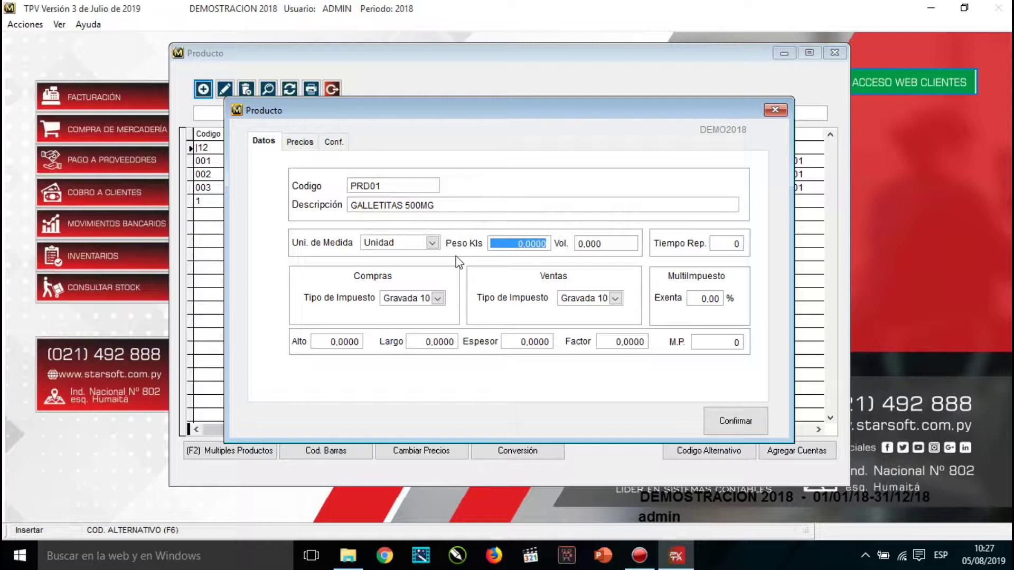
key("Tab")
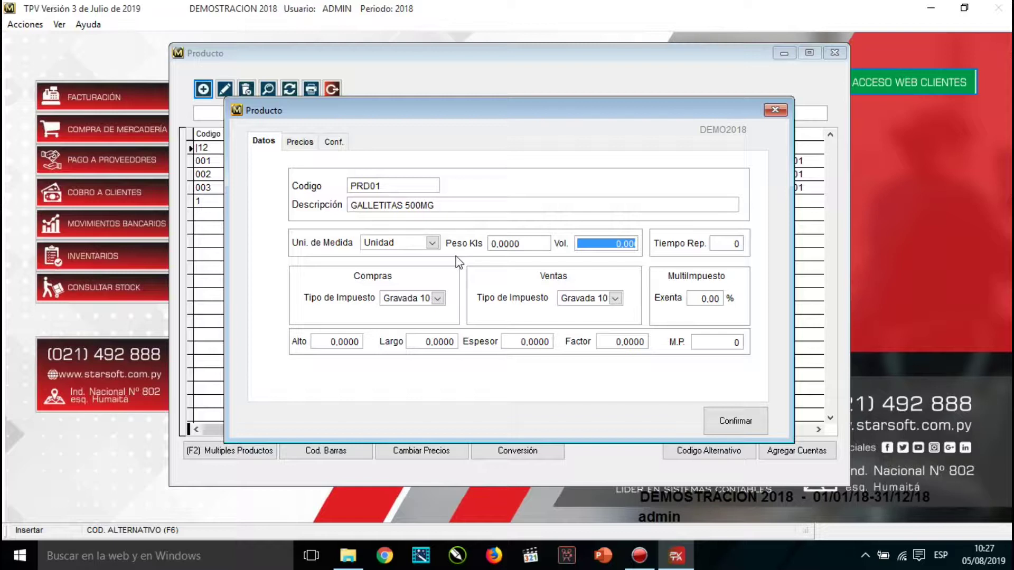
key("Tab")
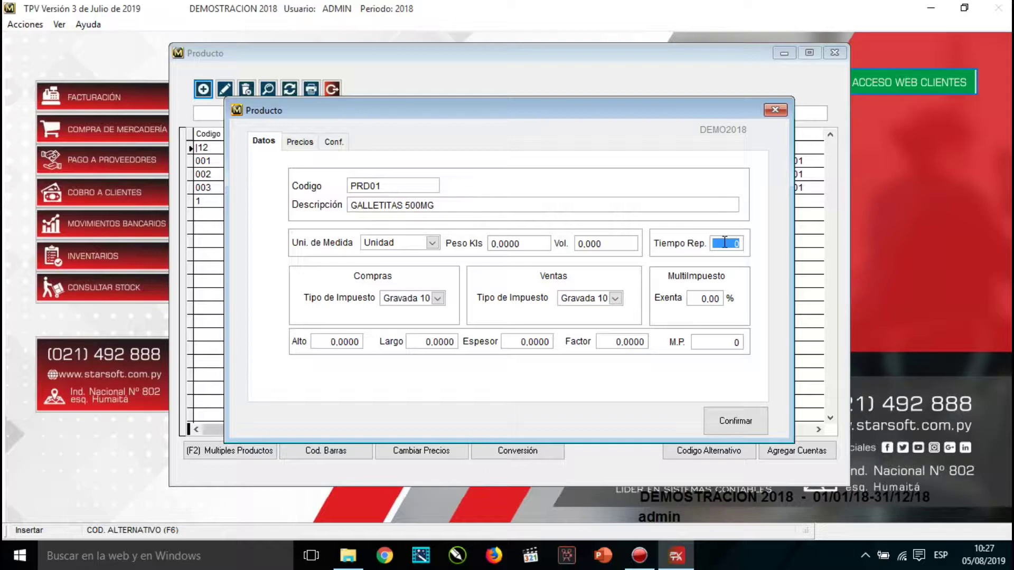
type("10")
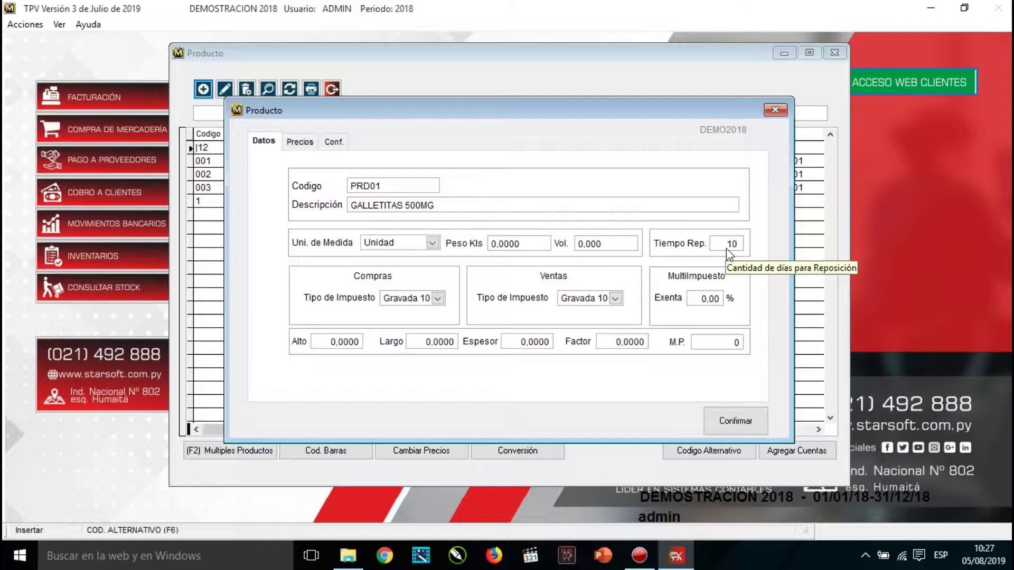
key("BackSpace")
key("BackSpace")
type("0")
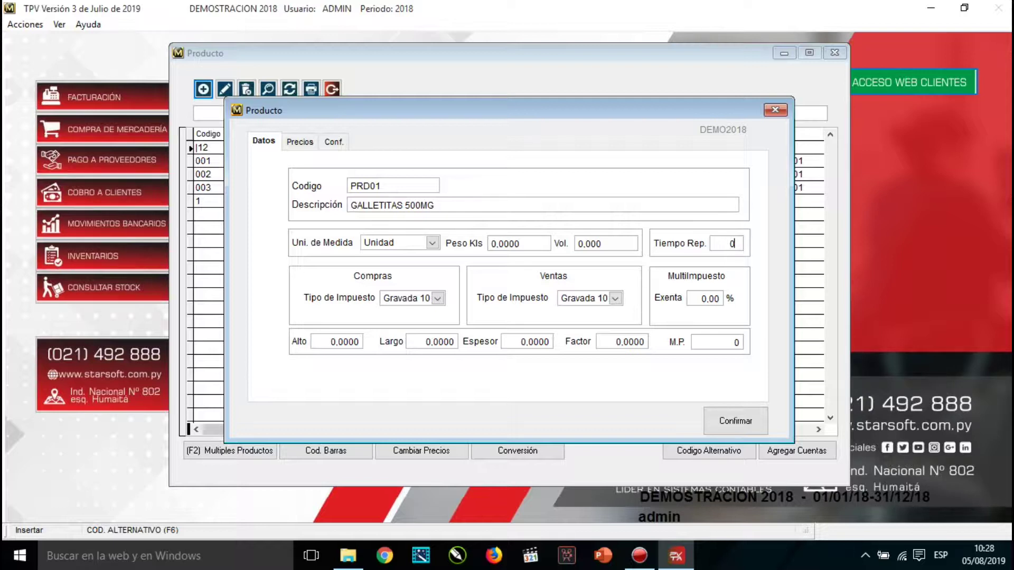
key("Tab")
Keep Gravada 10 for both purchase and sales tax and set Exenta to 75%.
left_click(438, 299)
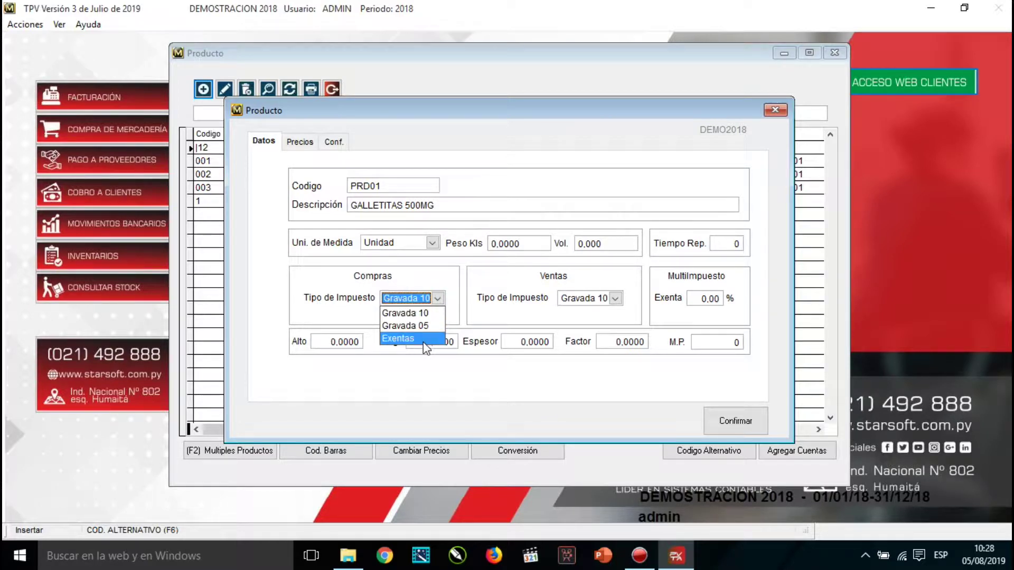
left_click(430, 314)
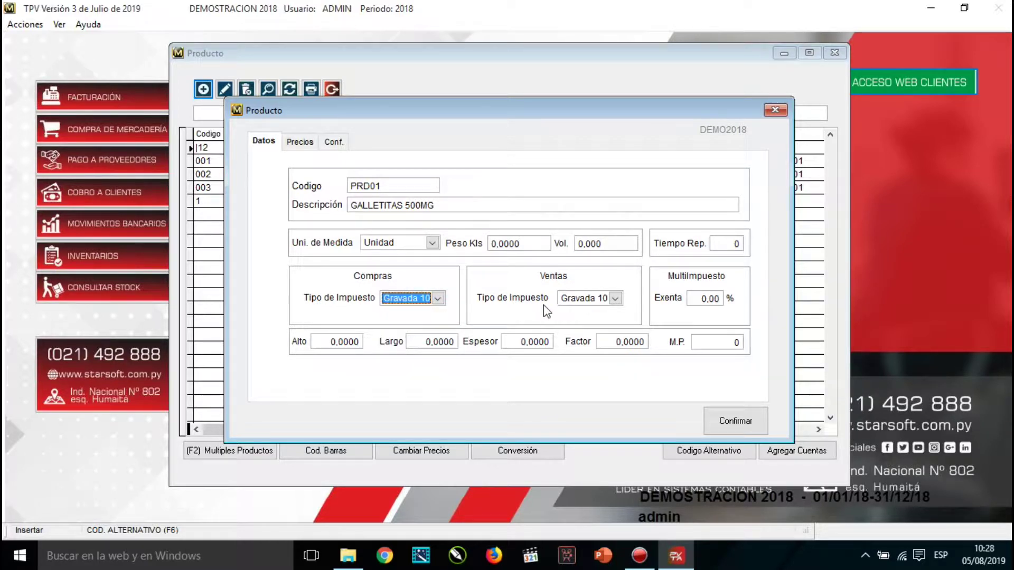
left_click(602, 299)
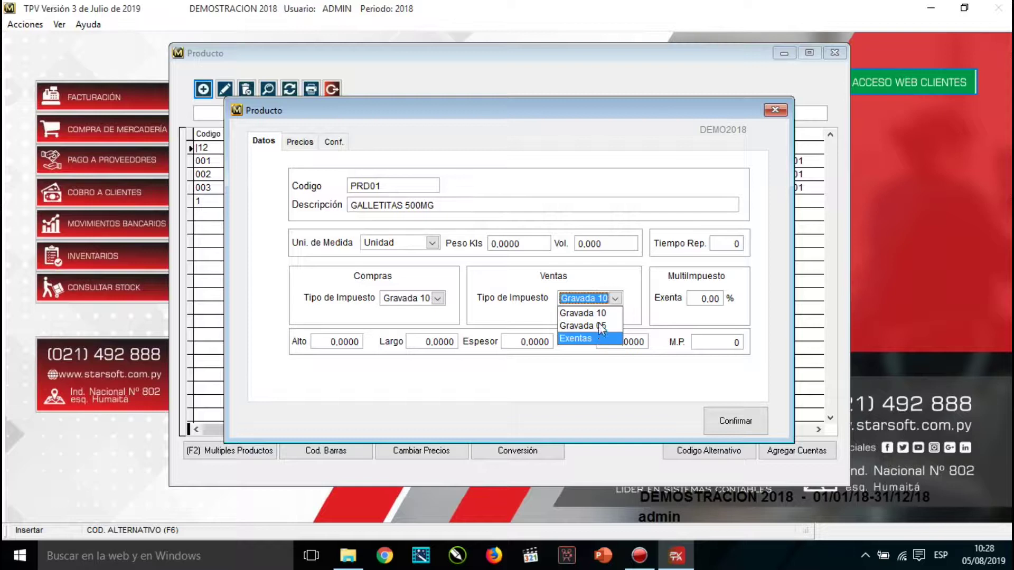
left_click(600, 315)
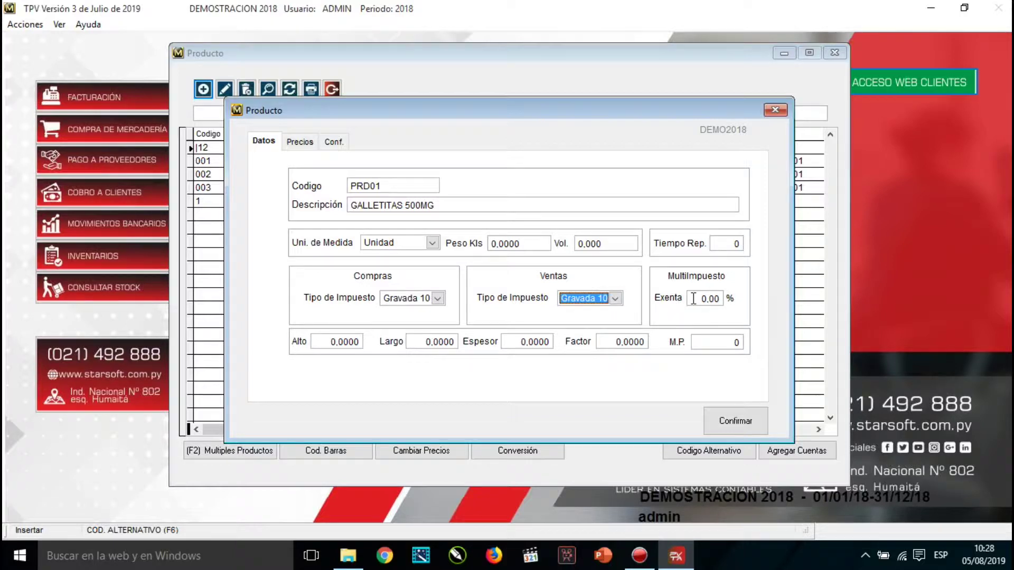
left_click_drag(693, 298, 720, 300)
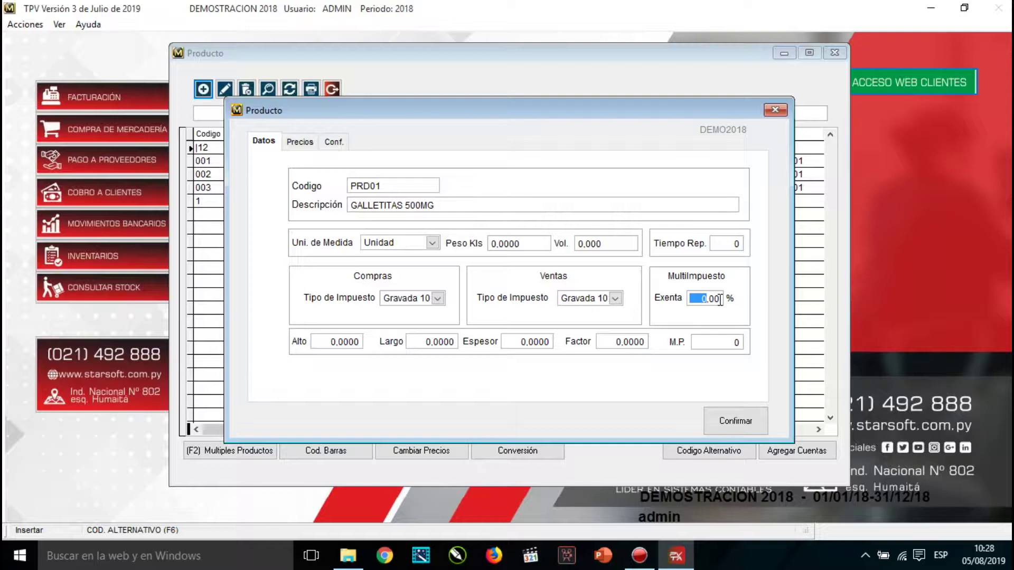
type("75")
On the Precios tab, set Precio ML 1 to 2.500,00 and Precio ME 1 to 1,00.
left_click(299, 143)
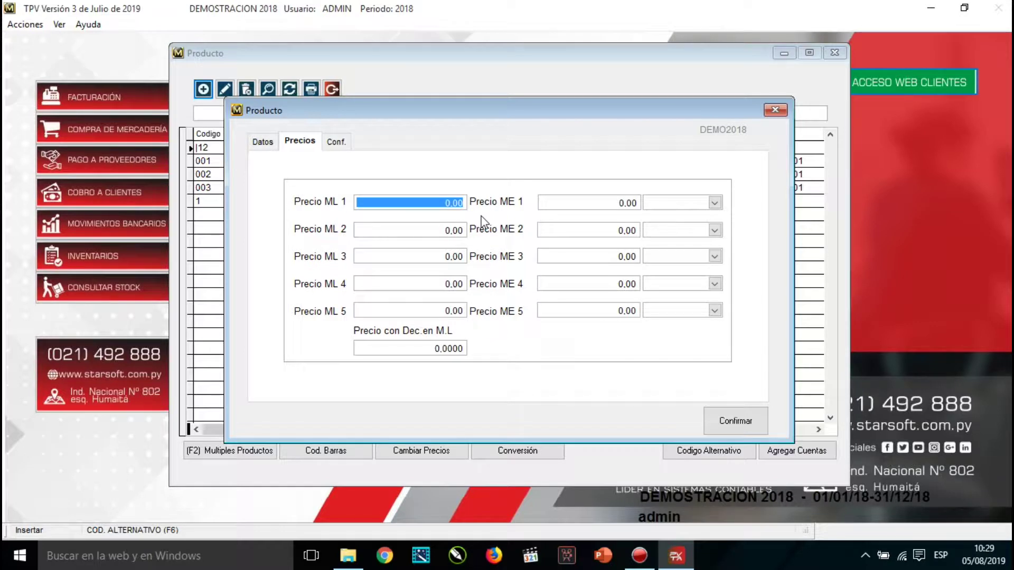
type("250.0")
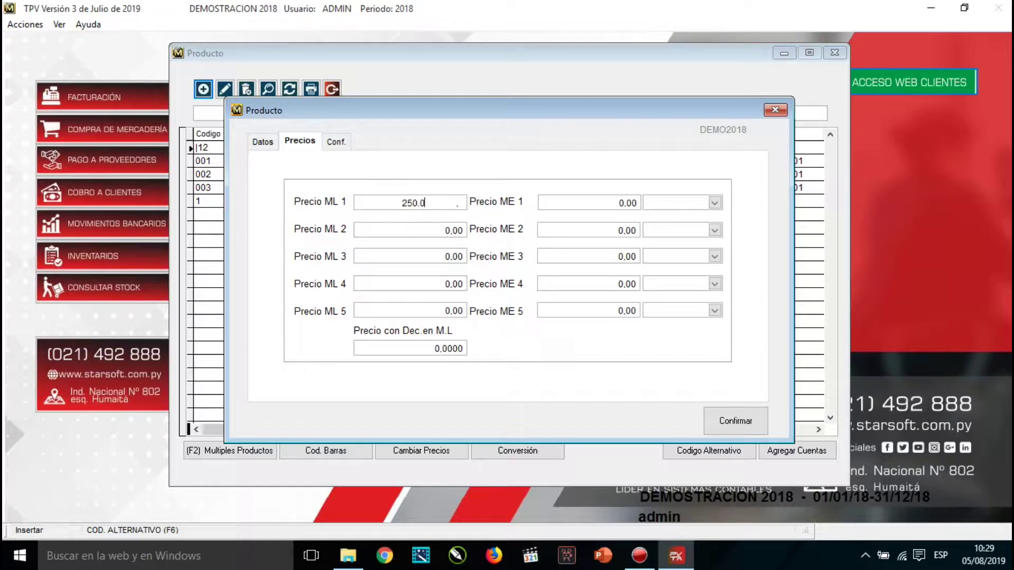
key("Tab")
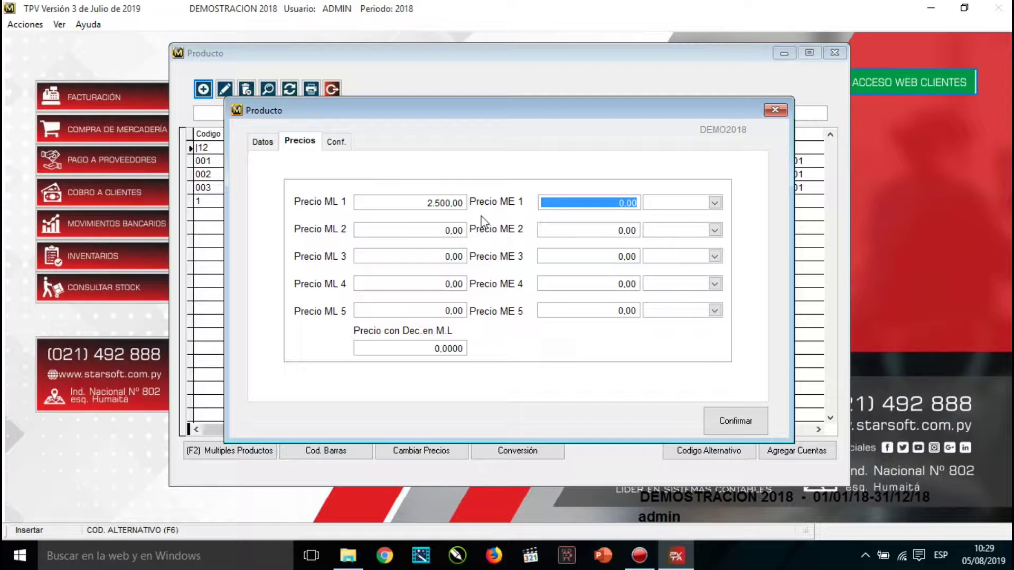
type("1")
key("Tab")
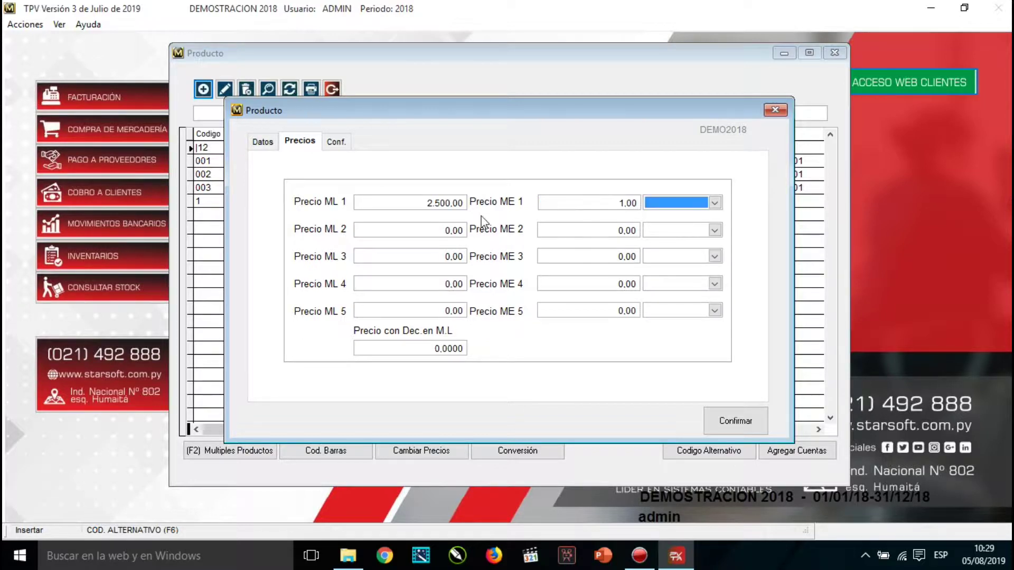
Set the foreign price currency to Dolares Americanos, then move to the Conf. page.
key("Down")
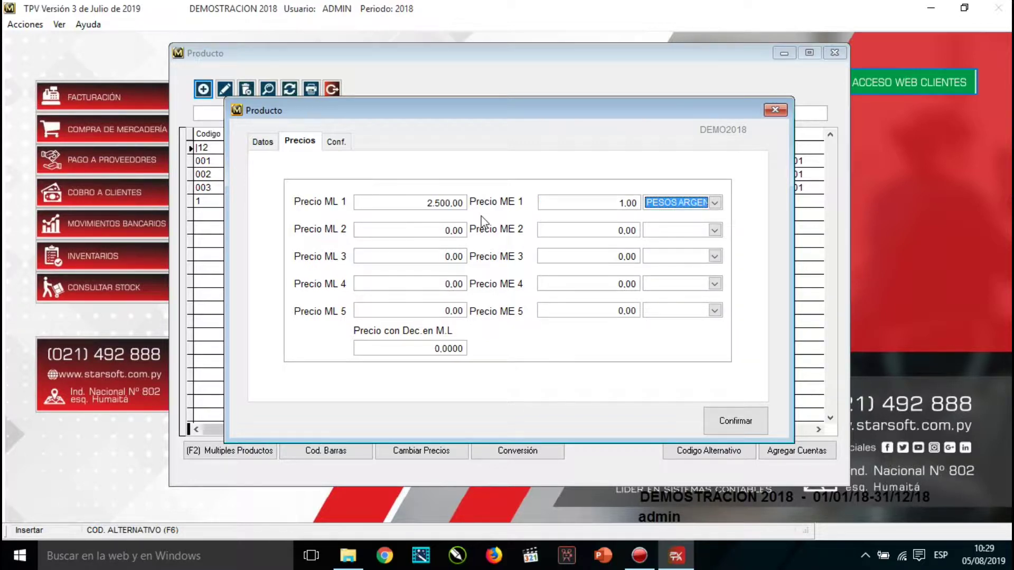
key("alt+Down")
key("Up")
key("Up")
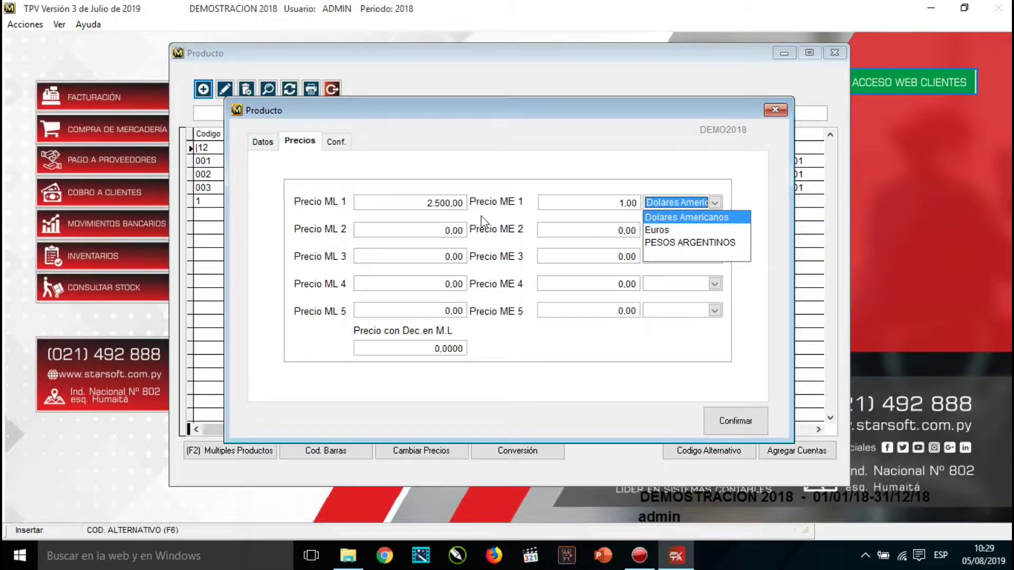
key("Return")
key("Tab")
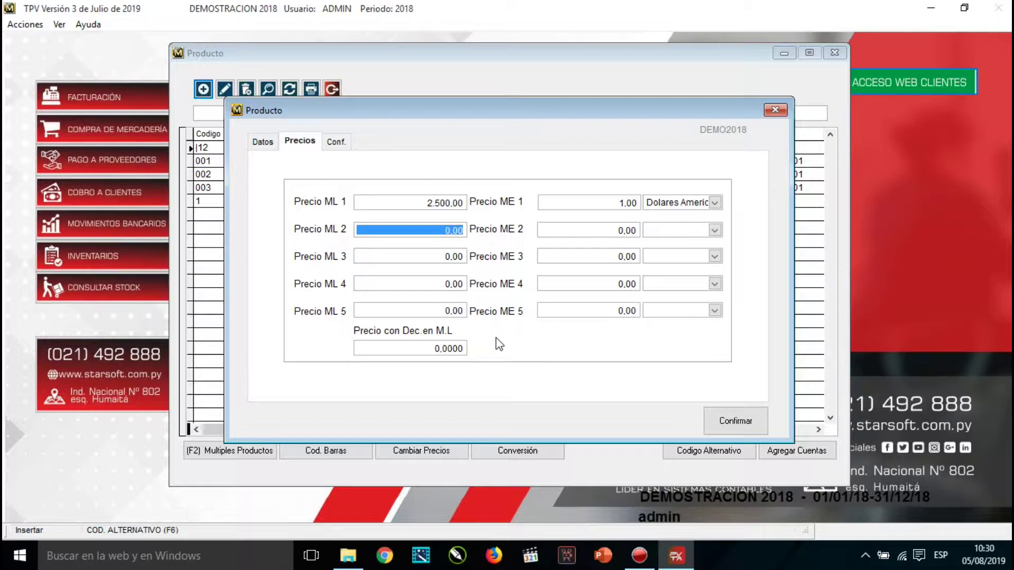
left_click(412, 348)
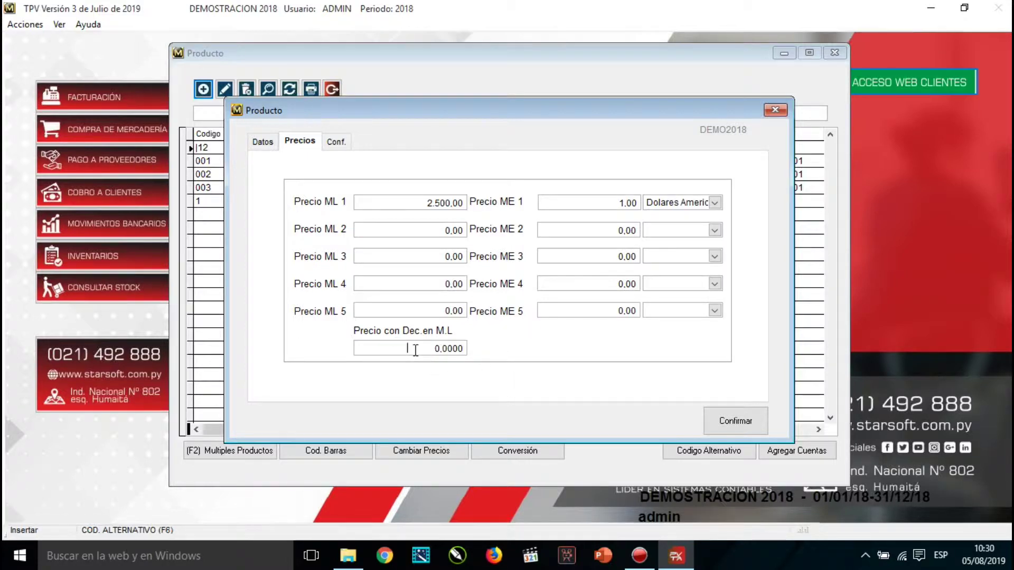
left_click_drag(437, 346, 447, 349)
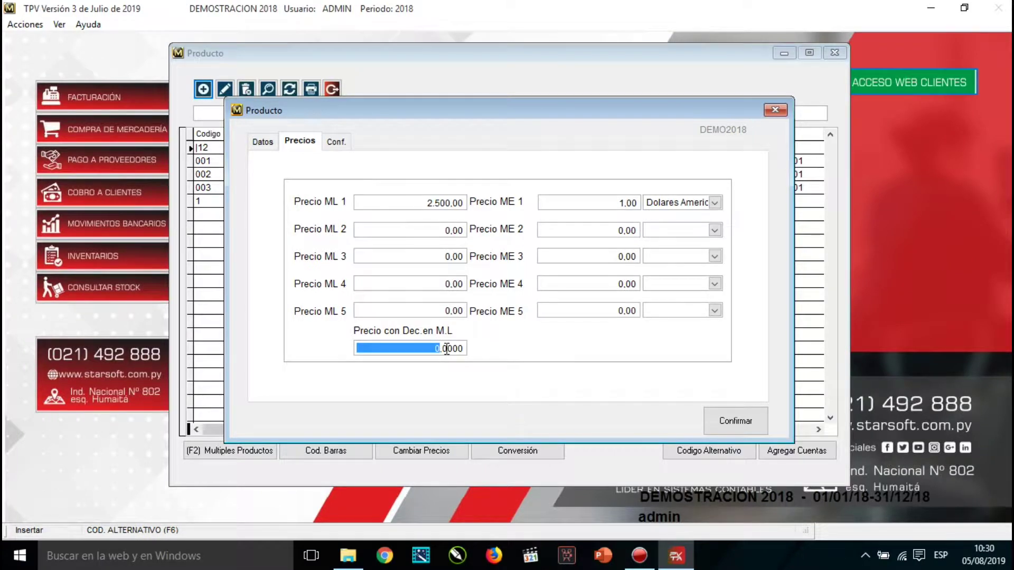
left_click(339, 143)
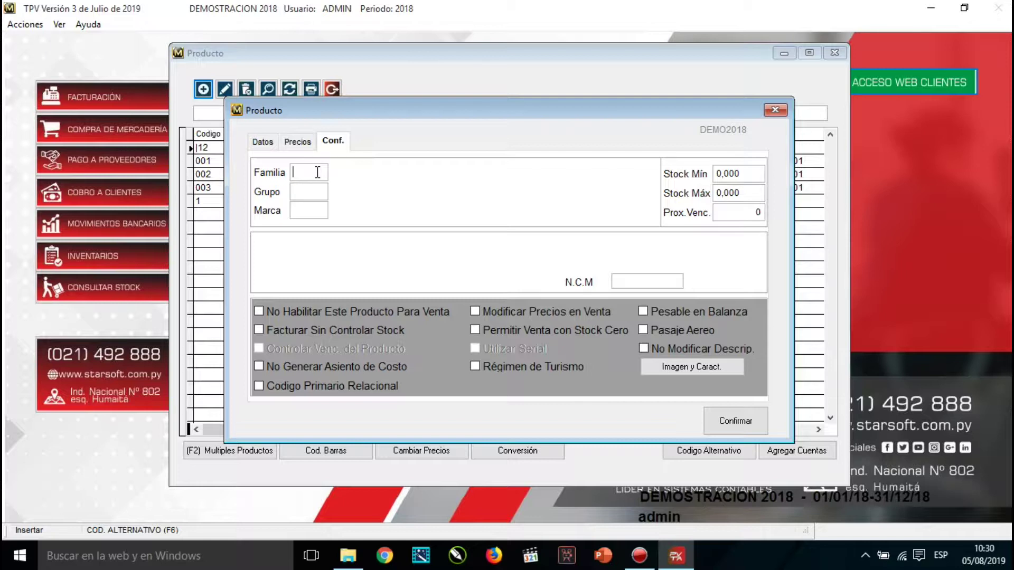
Assign family 001 FAMILIA A from the selection list and enter a minimum stock of 20.
type("0")
key("Return")
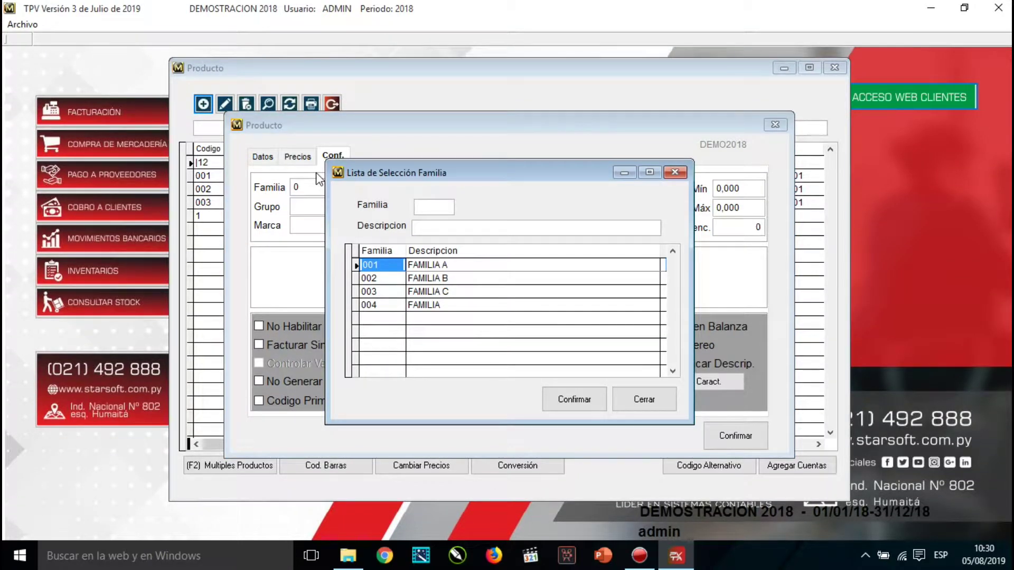
key("Down")
key("Down")
key("Down")
key("Up")
key("Up")
key("Up")
key("Down")
key("Up")
key("Return")
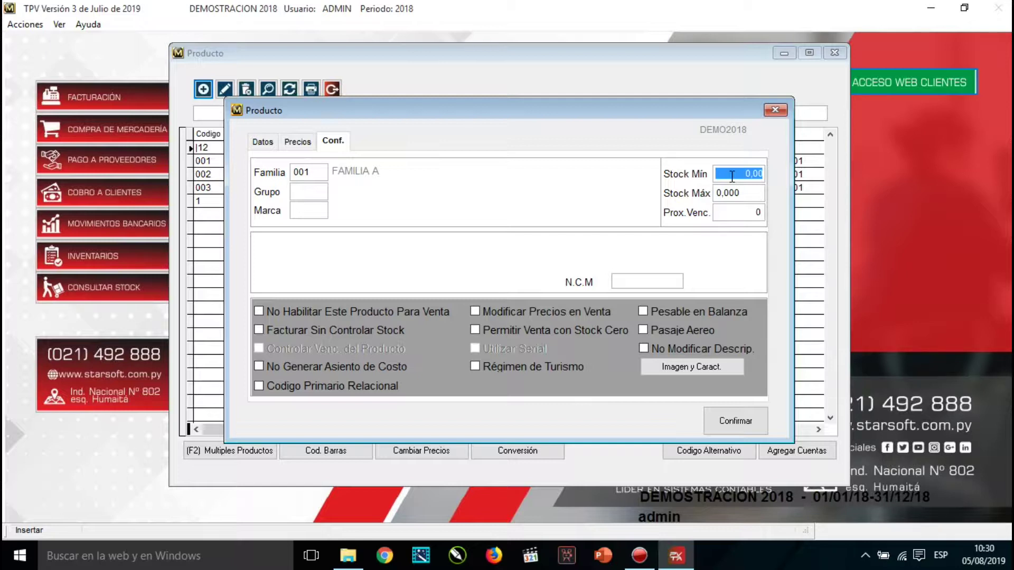
type("20")
Confirm minimum stock 20, pick group 001 GRUPO 001, and set maximum stock to 1000.
key("Return")
type("0")
key("Return")
key("Down")
key("Up")
key("Return")
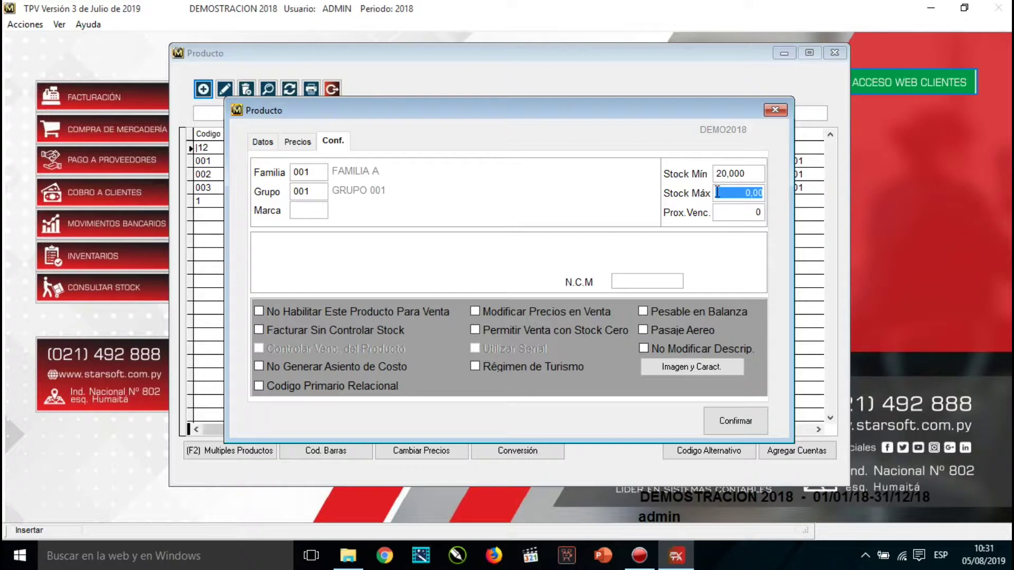
type("1000 ,")
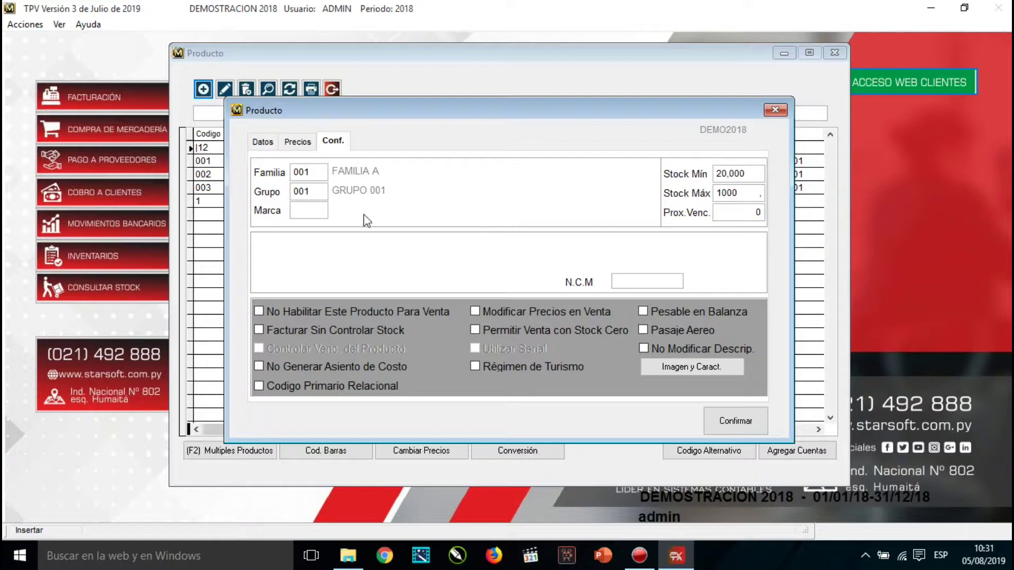
Assign brand 001 MARCA 01 by entering code 01 and confirming it in the list.
left_click(301, 212)
type("01")
key("Return")
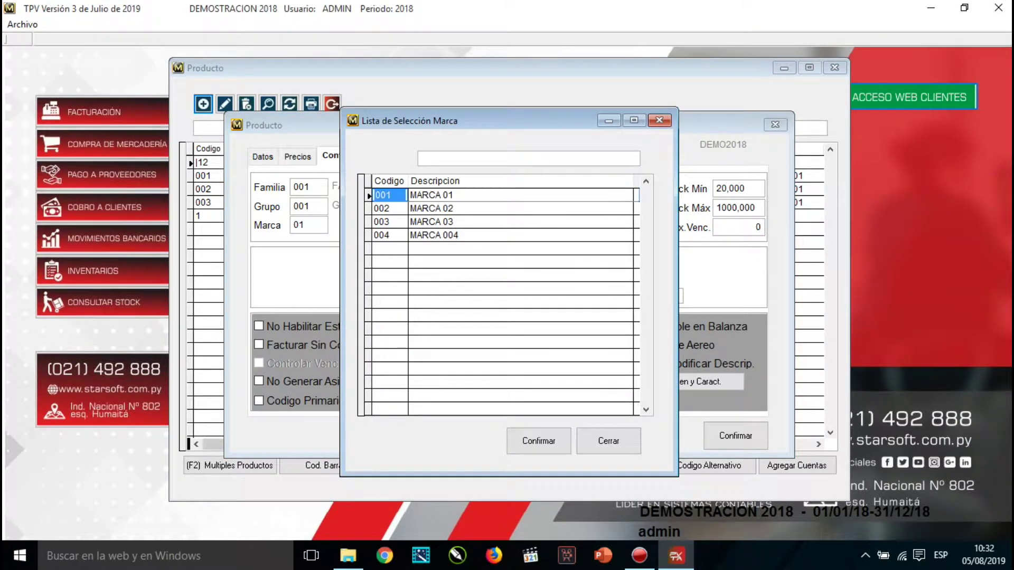
key("Return")
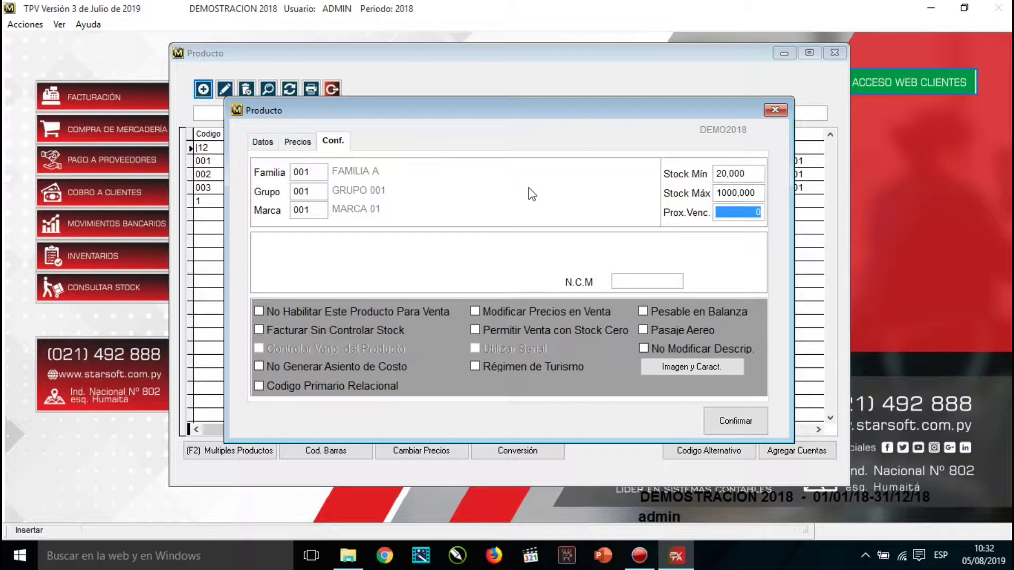
left_click(617, 282)
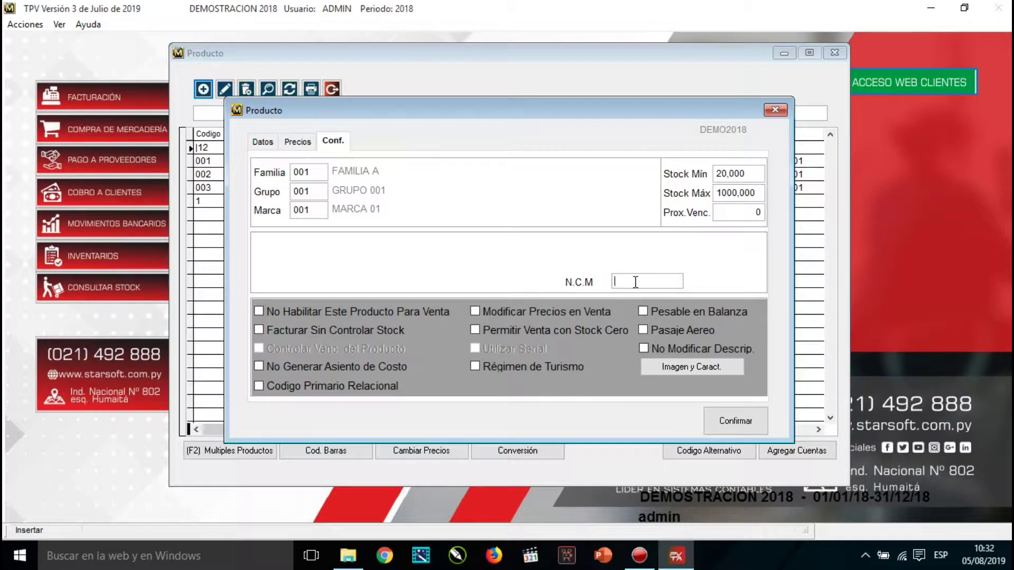
type("321654987")
key("BackSpace")
key("BackSpace")
key("BackSpace")
key("BackSpace")
key("BackSpace")
key("BackSpace")
key("BackSpace")
key("BackSpace")
key("BackSpace")
left_click(259, 311)
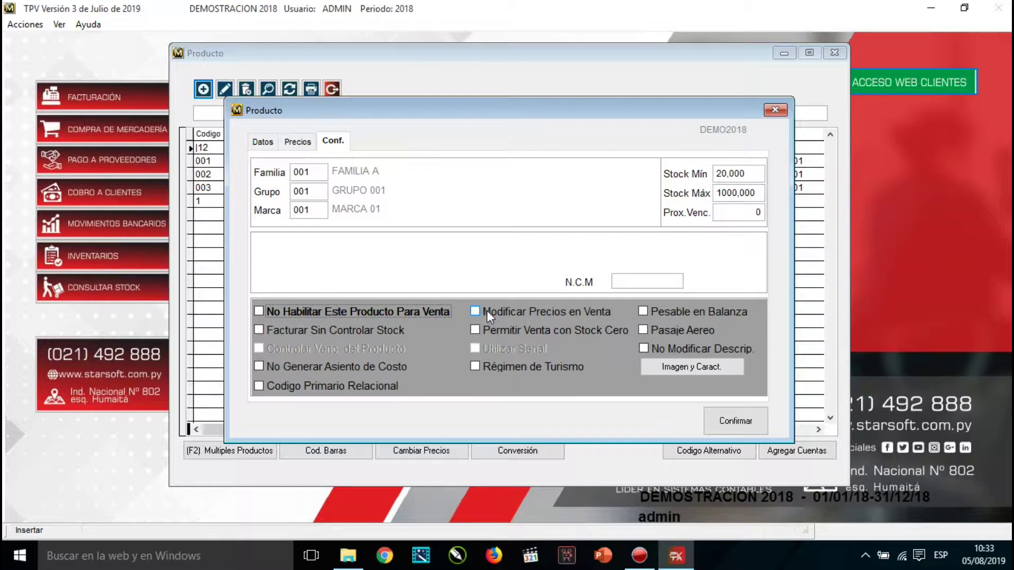
left_click(298, 143)
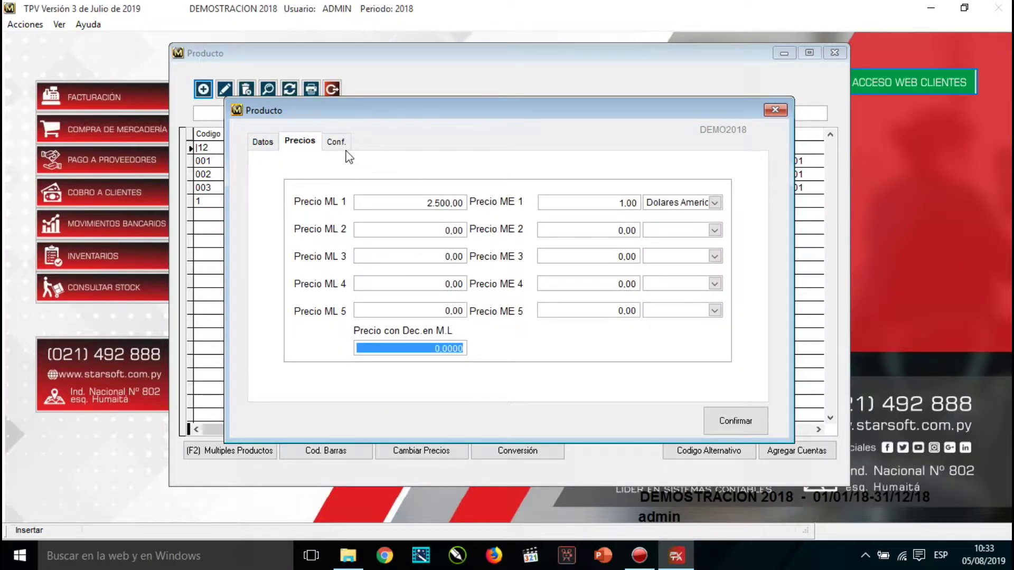
left_click(335, 141)
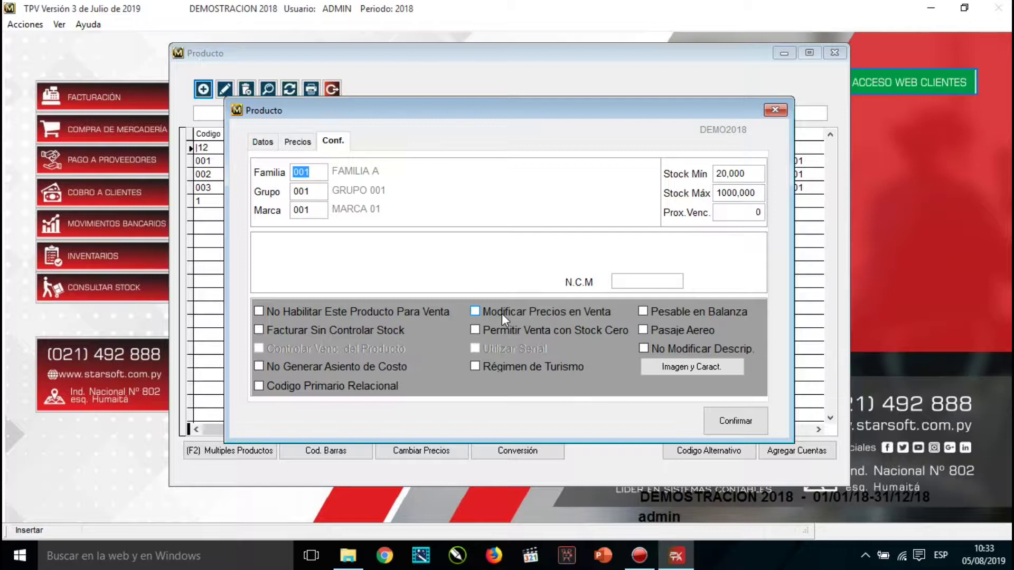
left_click(500, 313)
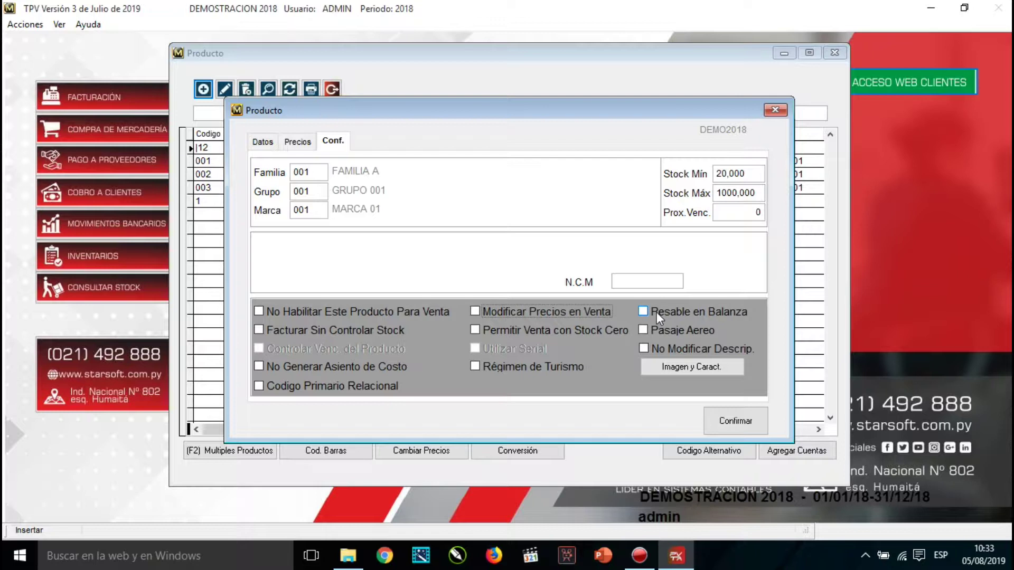
left_click(657, 312)
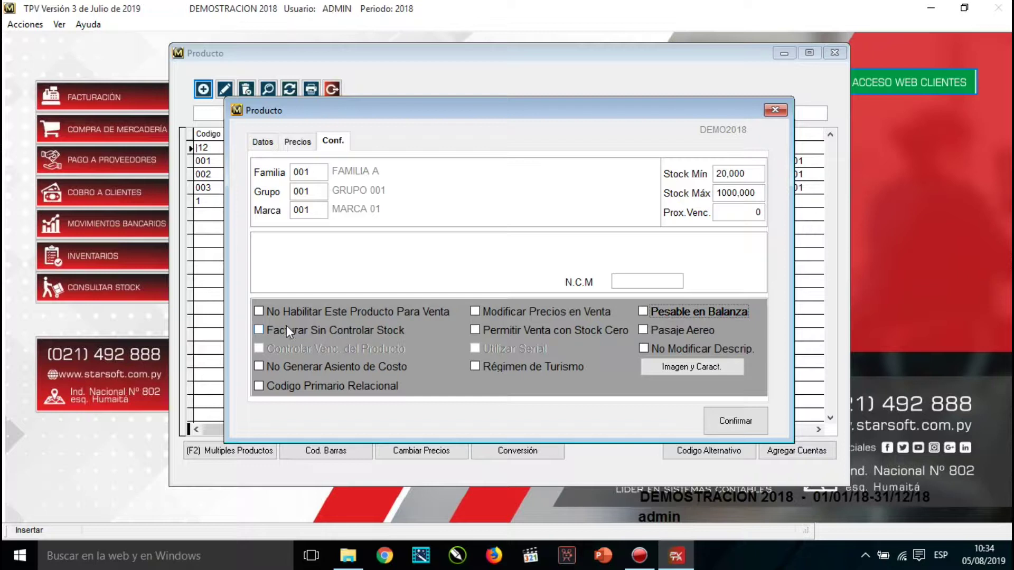
left_click(259, 329)
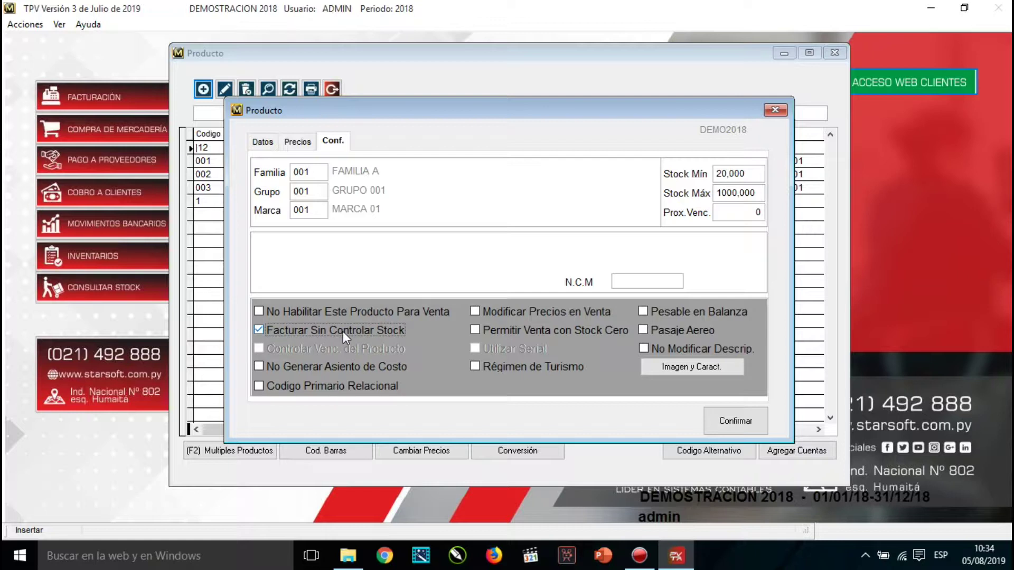
left_click(502, 329)
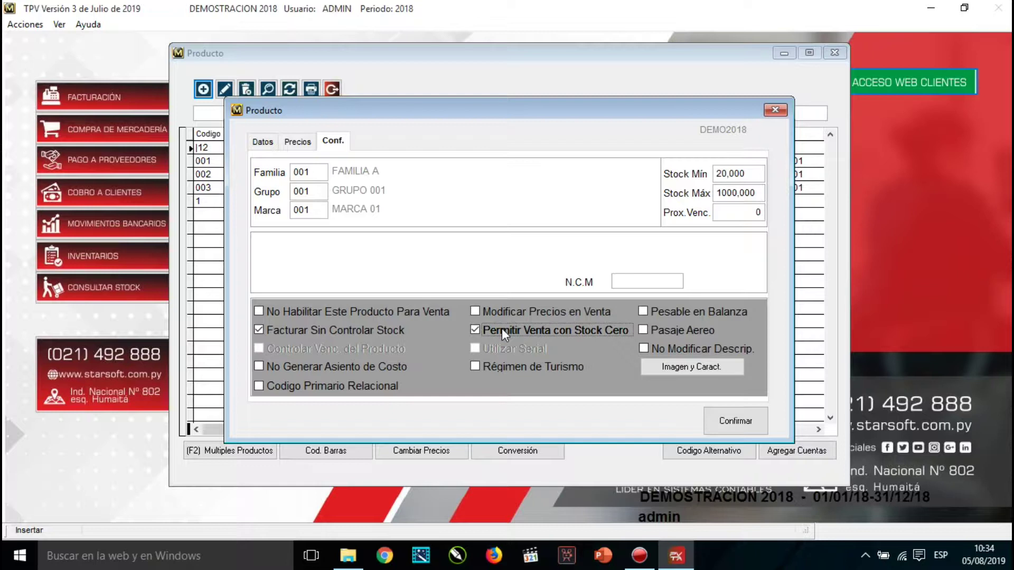
left_click(357, 329)
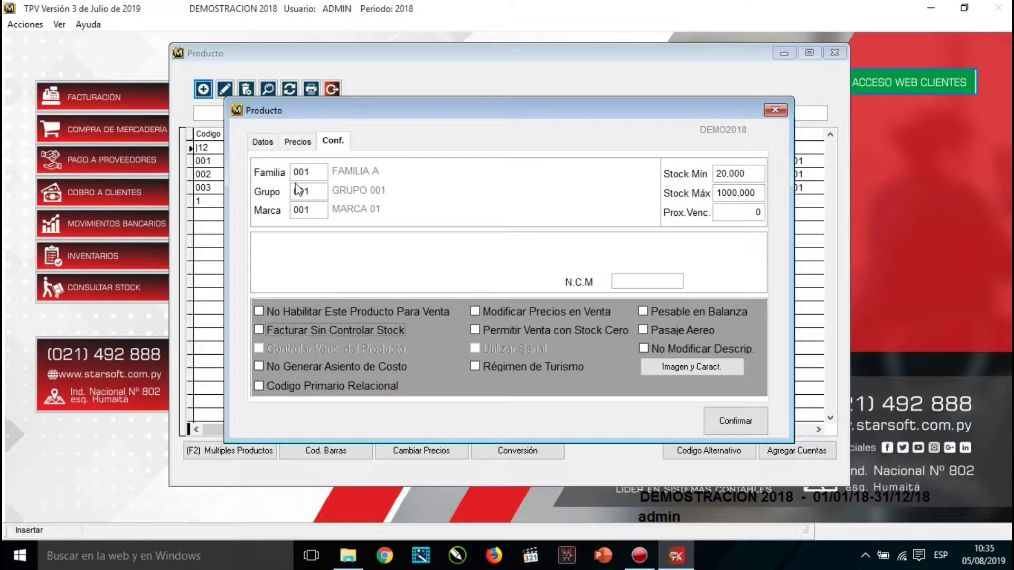
Switch between the Datos and Conf. tabs, ending on PRD01's general data.
left_click(263, 141)
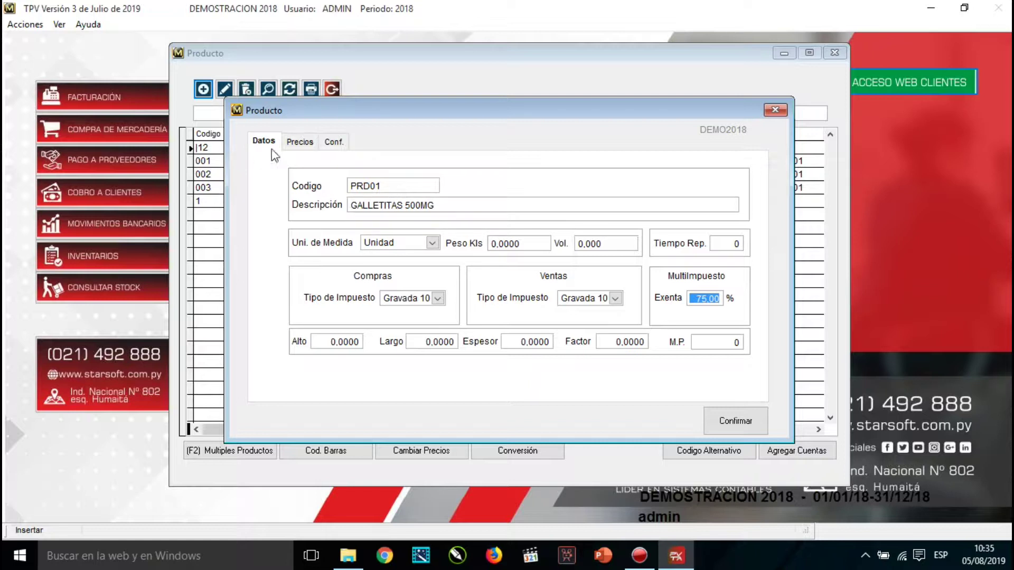
left_click(332, 143)
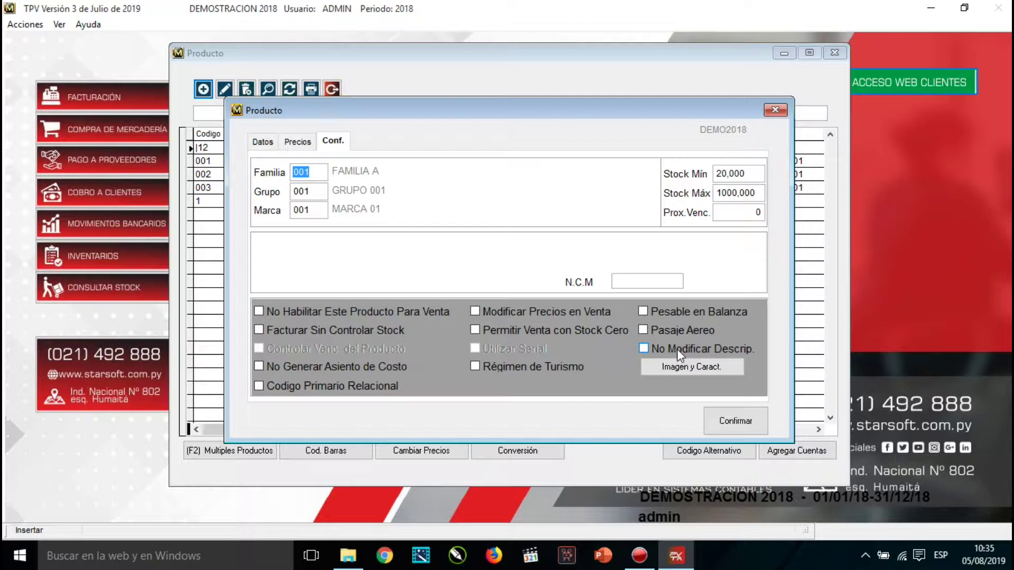
left_click(266, 142)
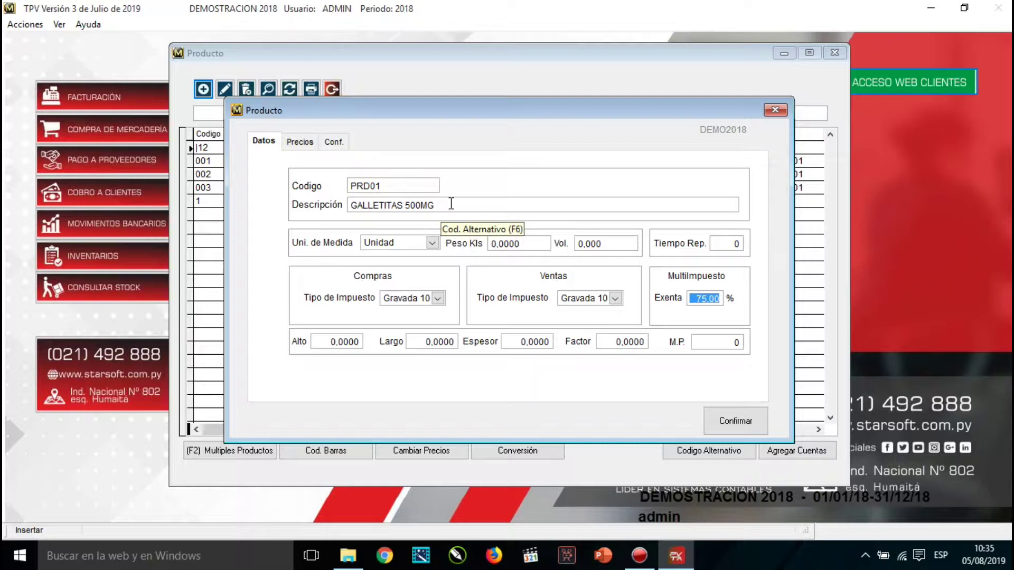
left_click(338, 144)
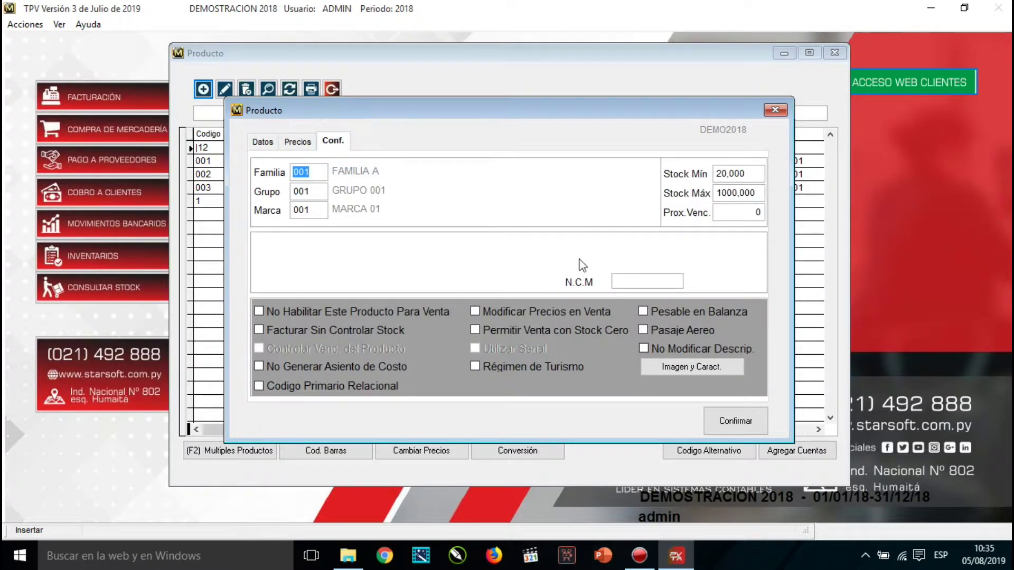
left_click(695, 350)
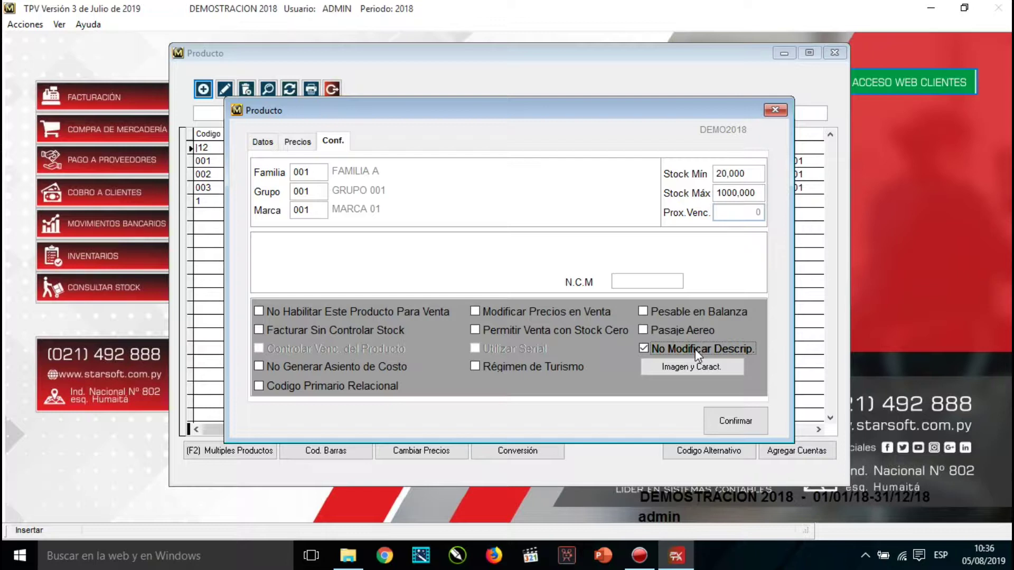
left_click(695, 349)
left_click(264, 141)
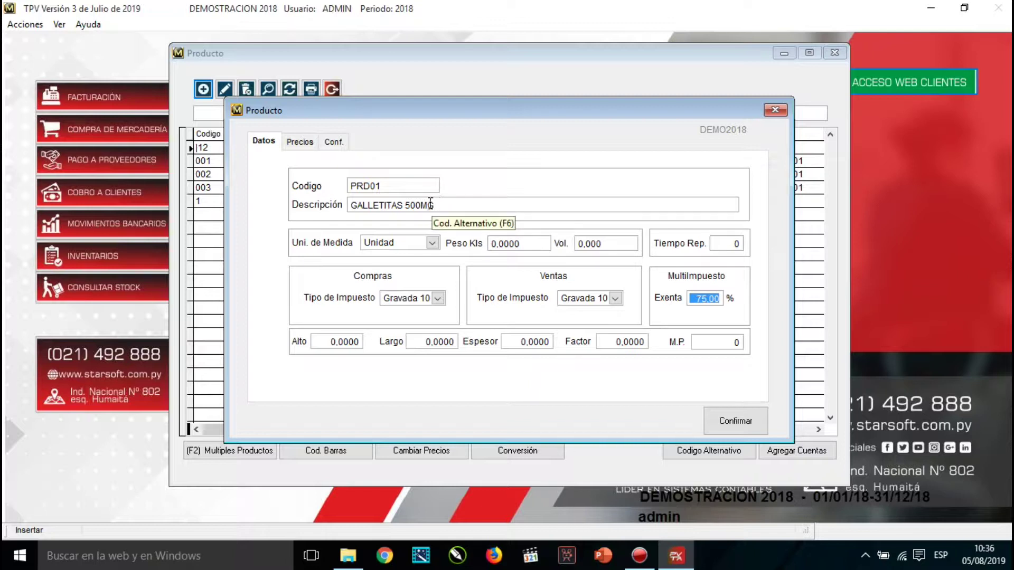
Switch between Conf. and Datos, ending on PRD01's Conf. page with FAMILIA A, GRUPO 001, MARCA 01.
left_click(334, 142)
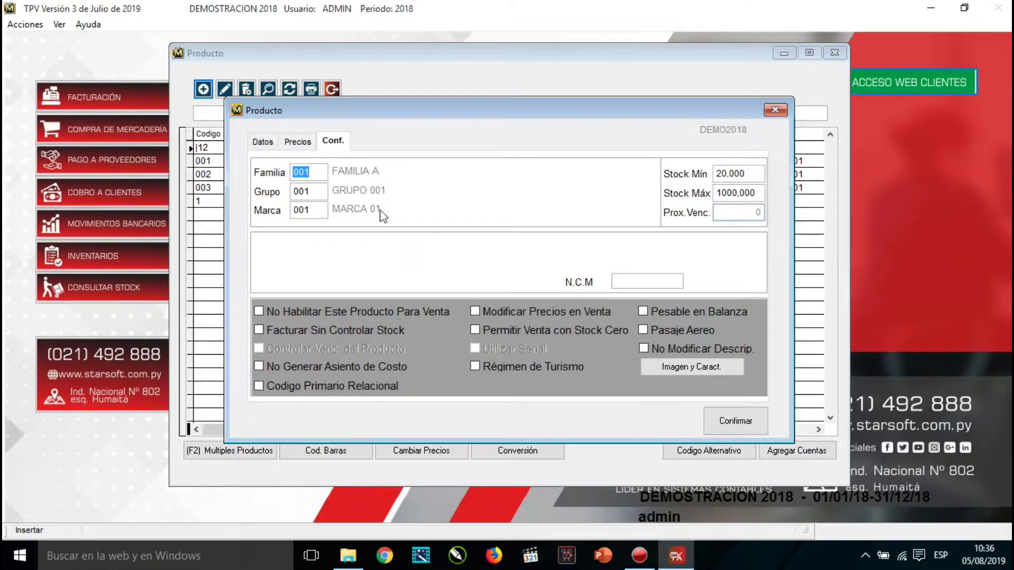
left_click(265, 141)
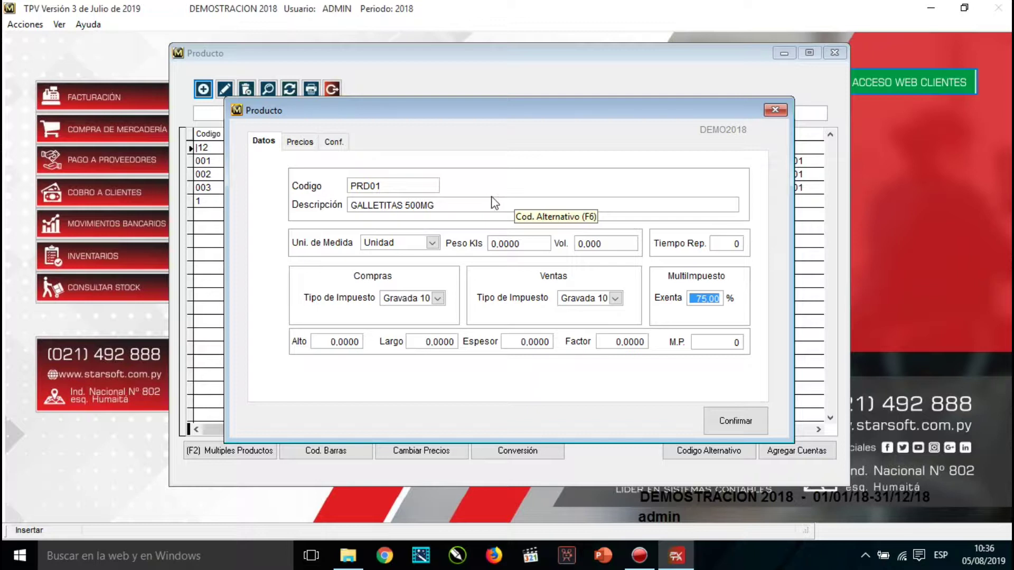
left_click(334, 142)
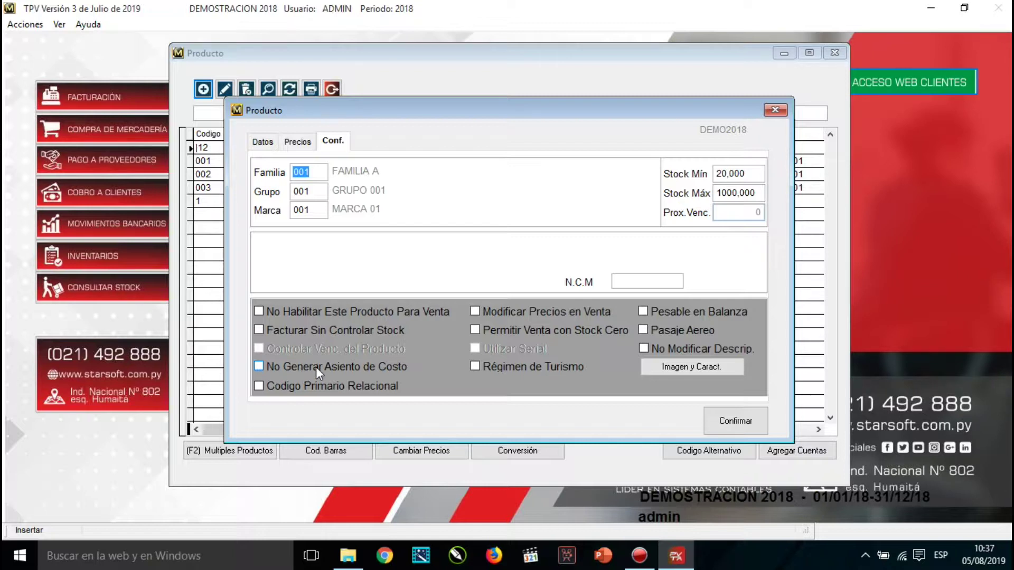
left_click(260, 330)
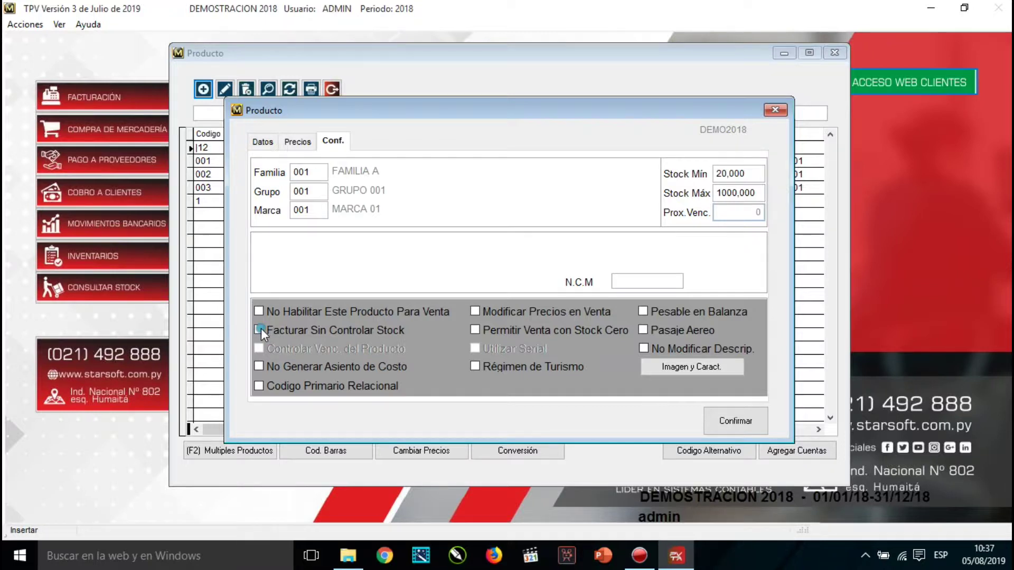
left_click(476, 329)
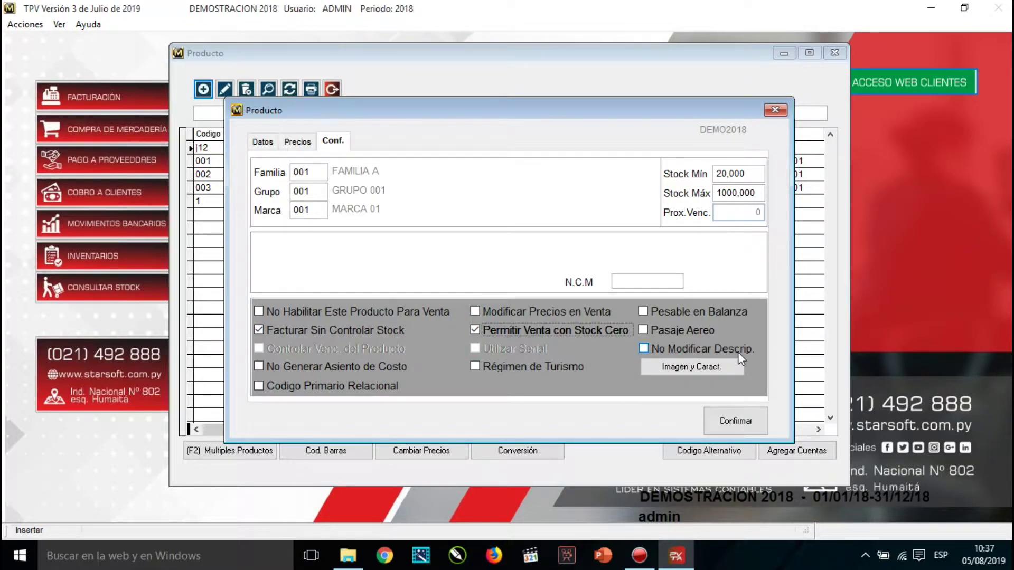
left_click(258, 366)
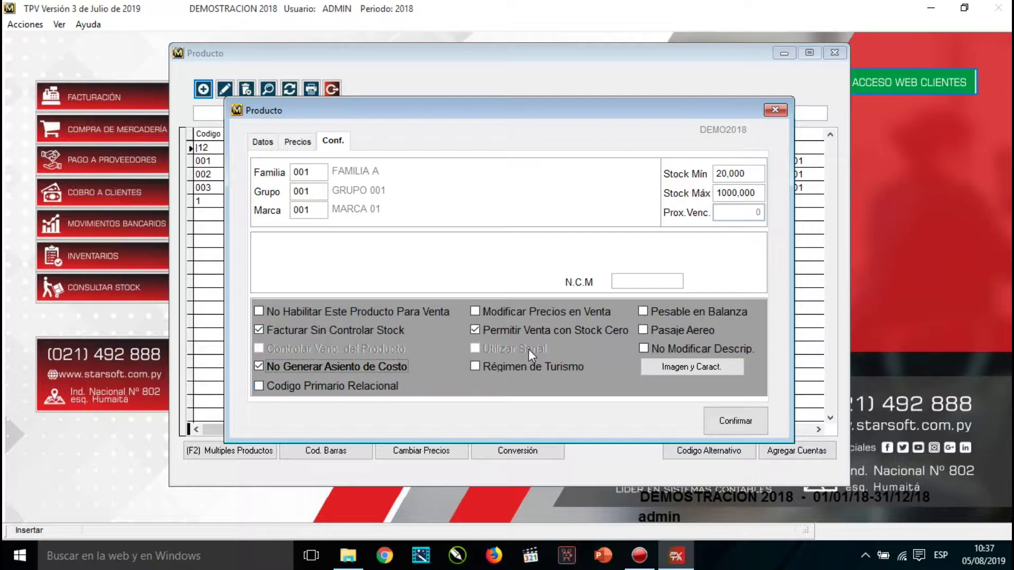
left_click(261, 328)
left_click(261, 365)
left_click(518, 329)
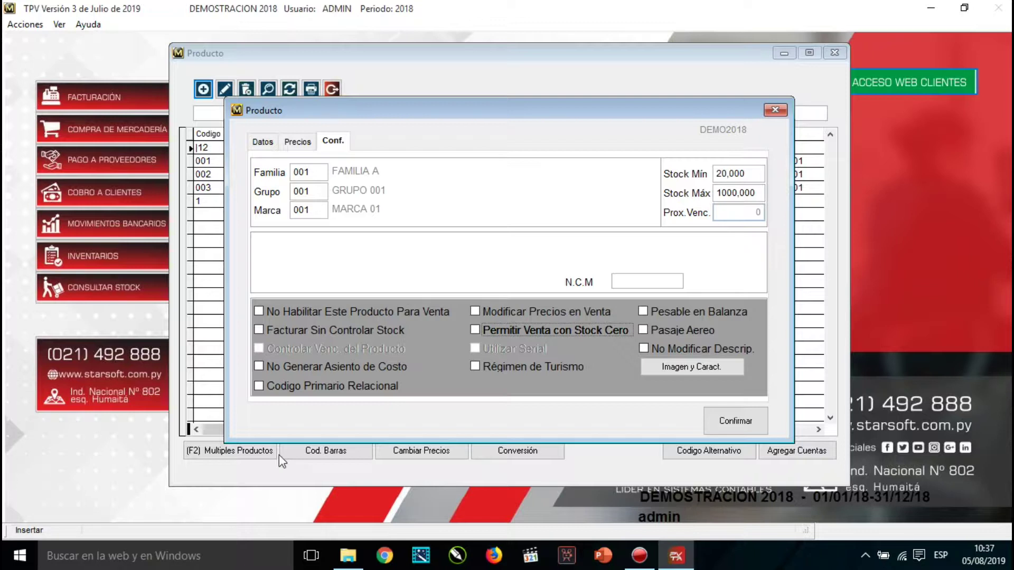
Attach expert_2018---.jpg as PRD01's image with characteristics text ASDASDASDASDASDSDASD, and confirm.
left_click(685, 367)
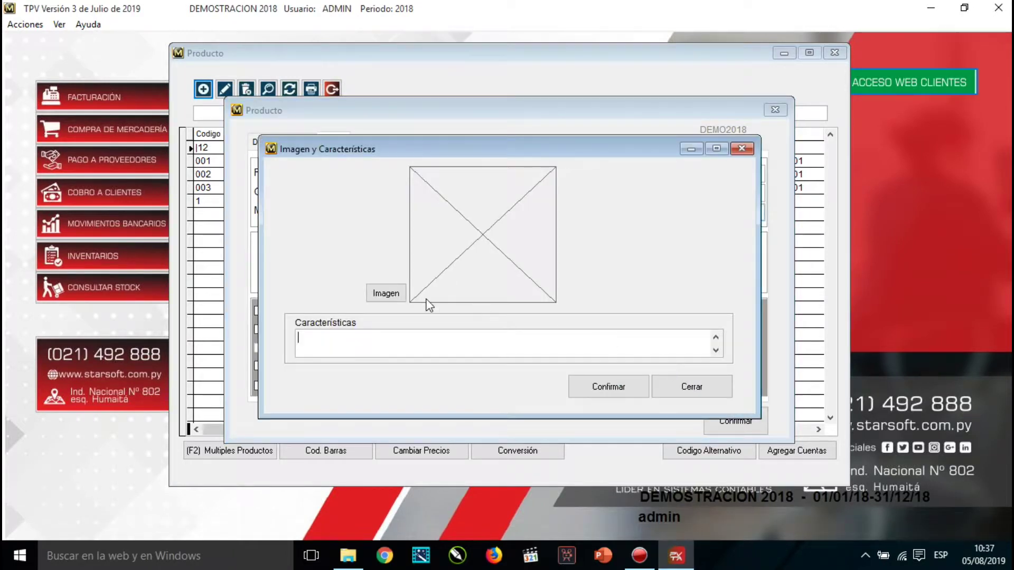
left_click(395, 296)
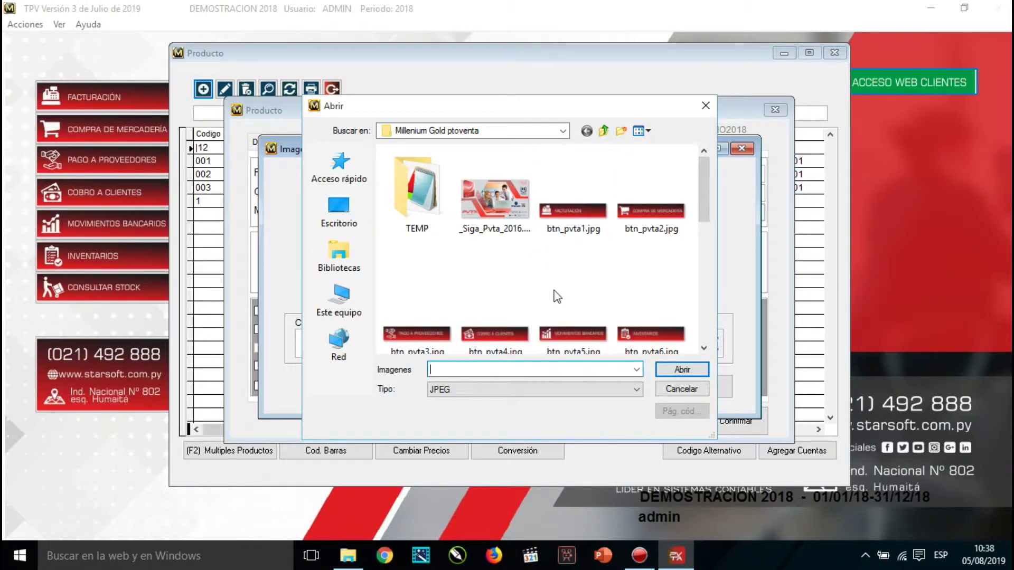
scroll(535, 298, "down", 5)
scroll(535, 299, "up", 3)
left_click(639, 302)
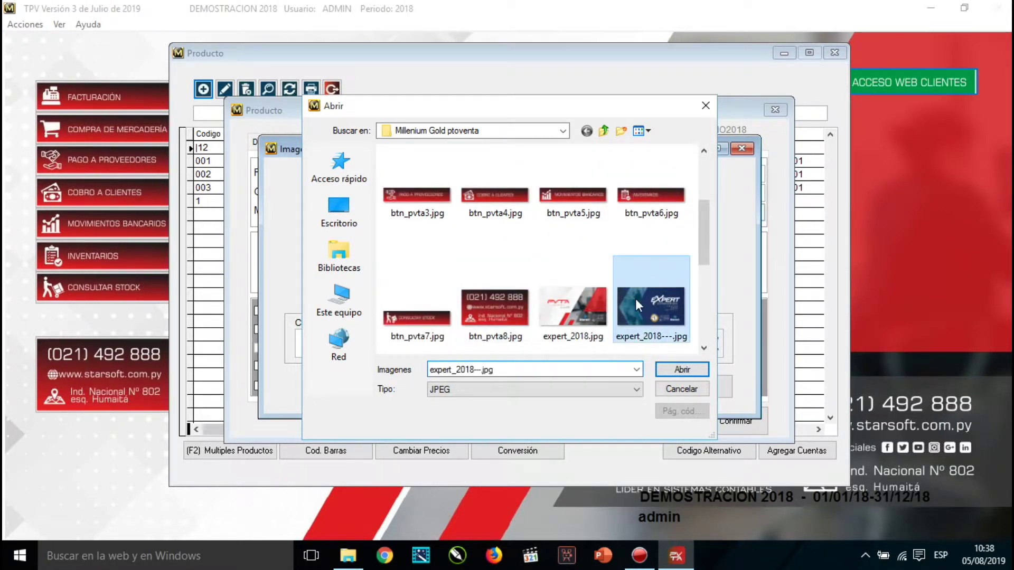
left_click(707, 372)
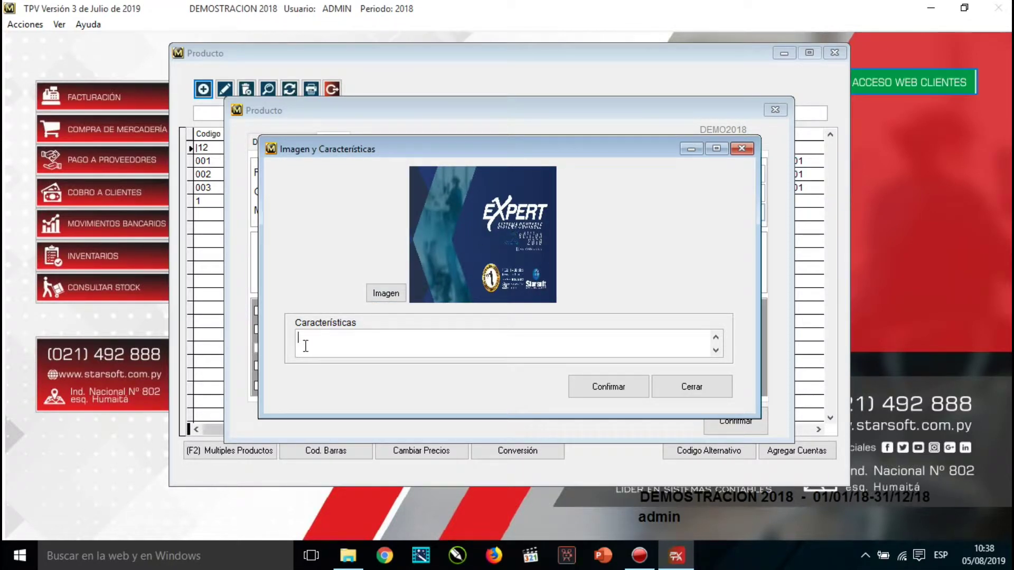
type("ASDASDASDASDASDSDASD")
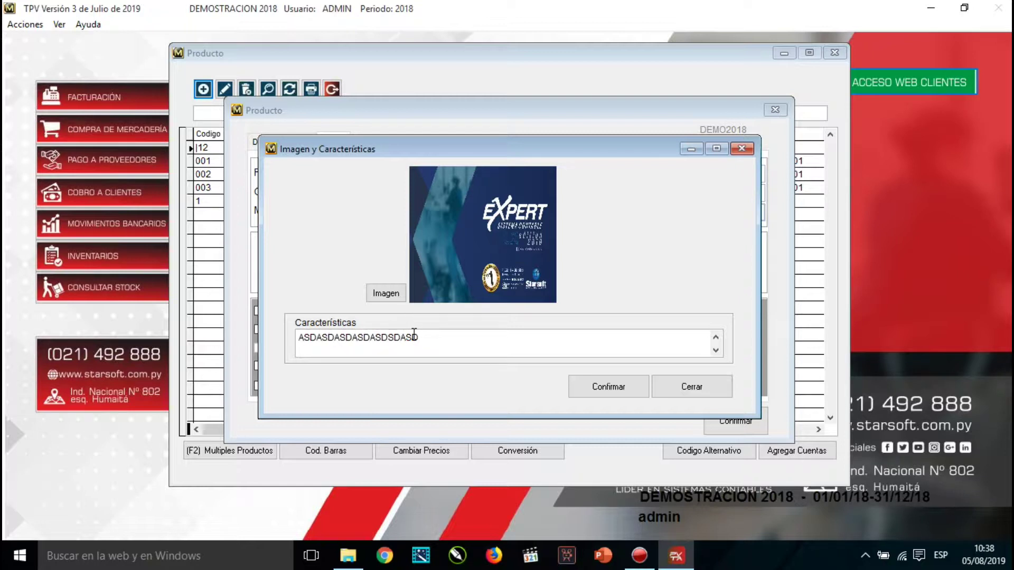
left_click(621, 389)
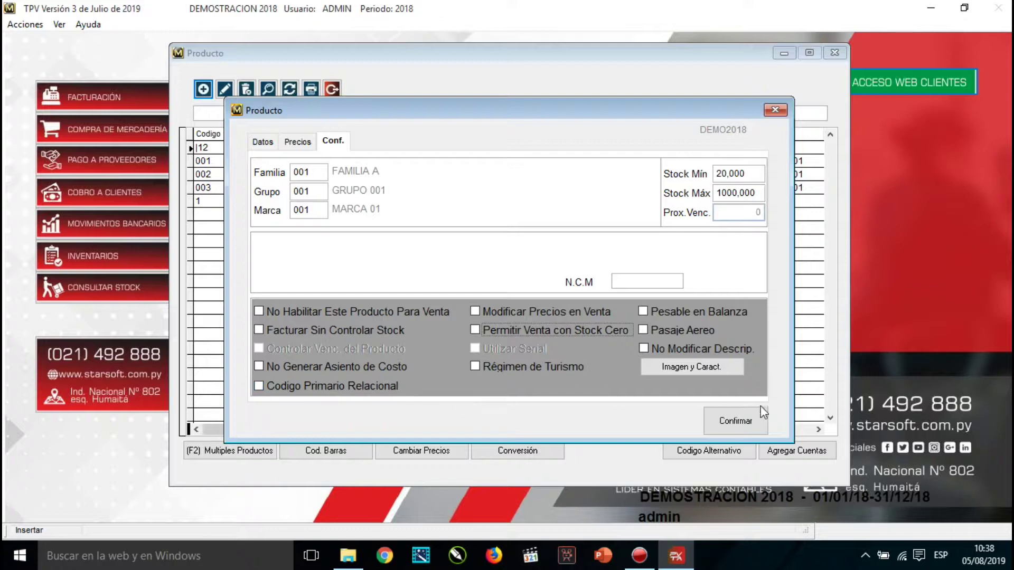
Save PRD01's configuration, close the product window, and inspect the PRD01 row's description, brand, family and group cells.
left_click(758, 423)
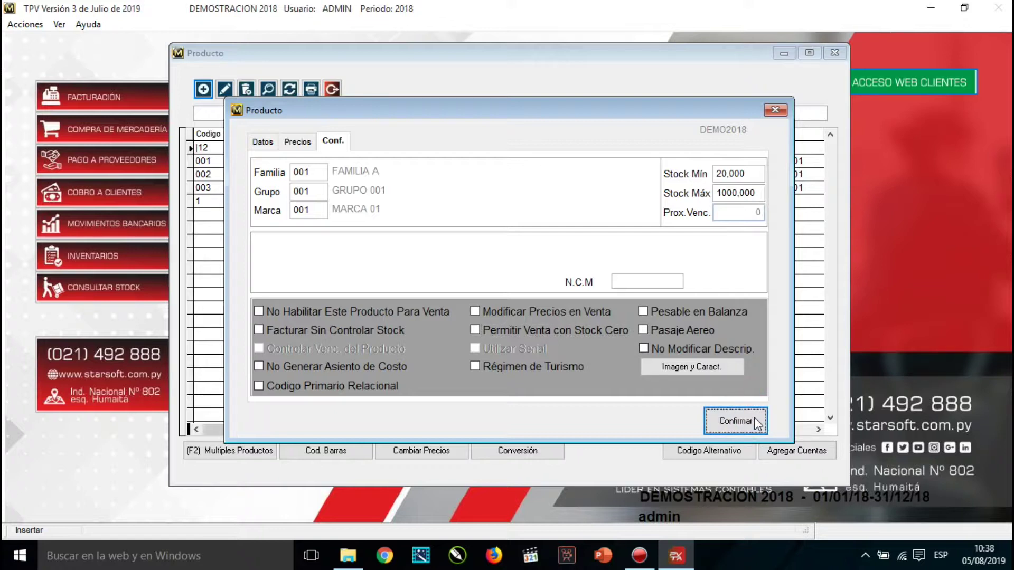
left_click(775, 110)
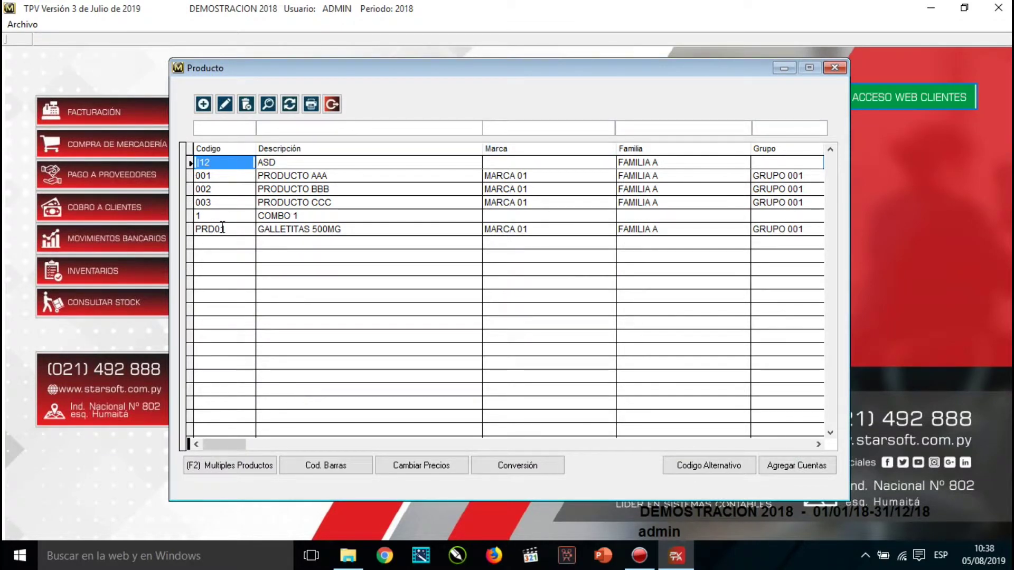
left_click(218, 228)
left_click_drag(340, 228, 258, 228)
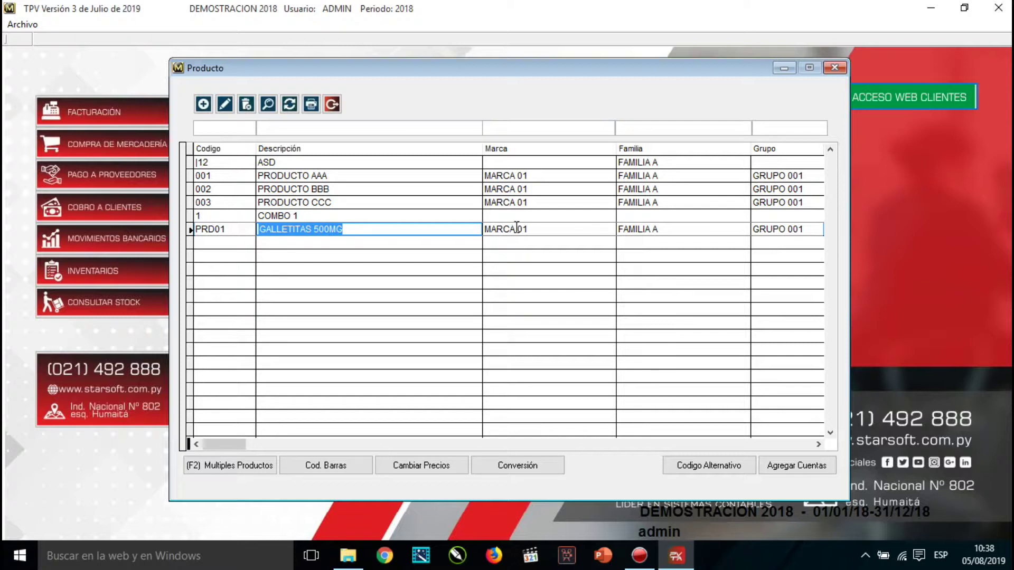
left_click(523, 228)
left_click(645, 229)
left_click(764, 229)
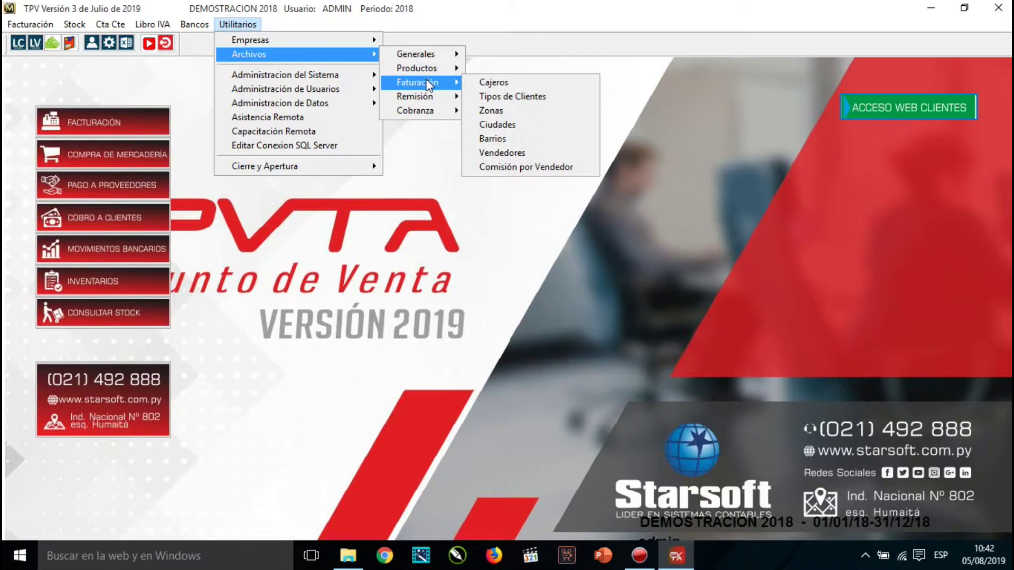
Create cashier code 01 in the Cajeros list, entering the cashier's name, address and phone number, and save it.
left_click(549, 84)
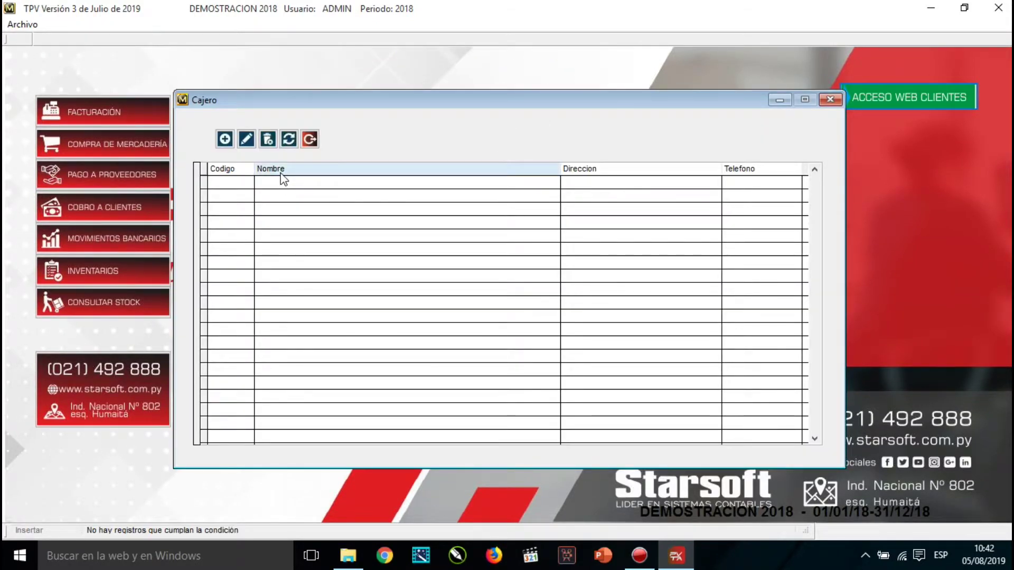
left_click(225, 139)
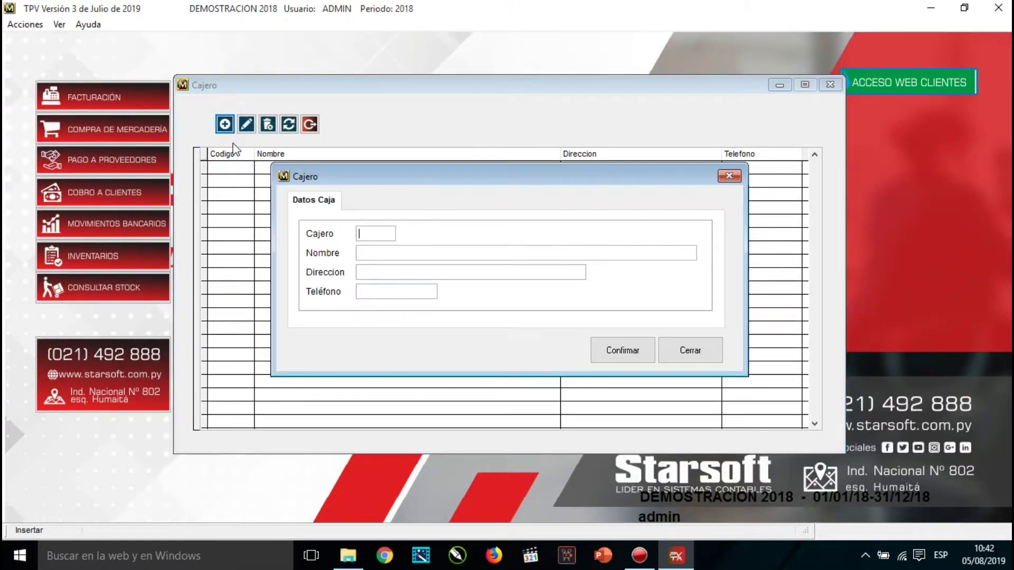
type("01")
key("Tab")
type("ALEX")
key("Tab")
type("SDASD")
key("Tab")
type("32132")
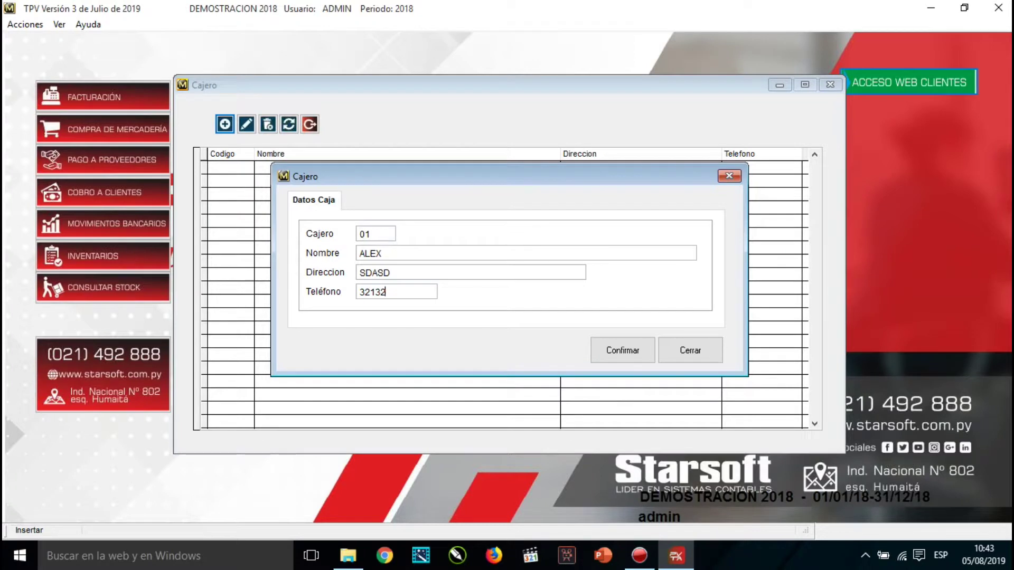
key("Return")
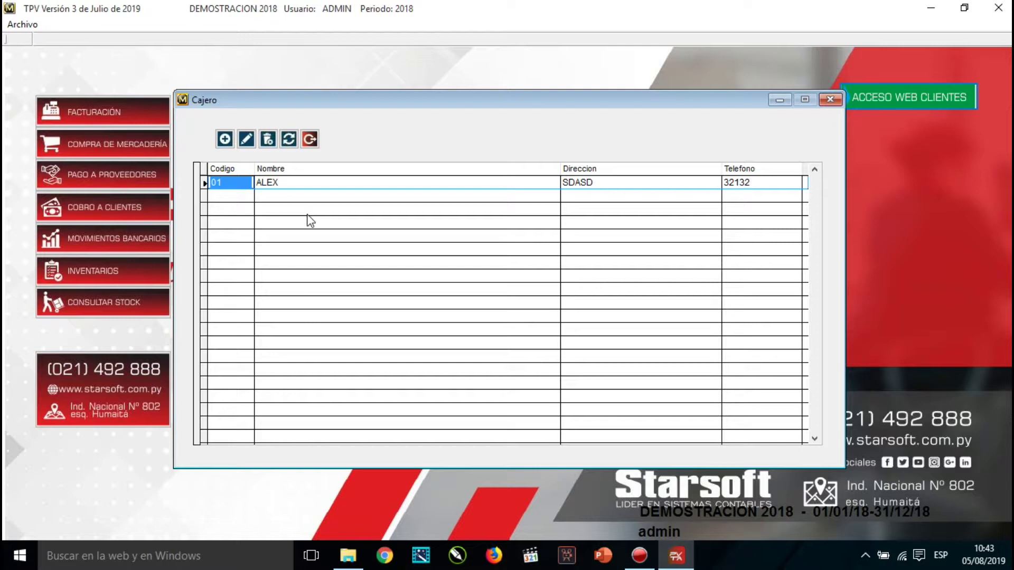
Close the cashier list and open Tipos de Clientes under Utilitarios > Archivos > Faturación.
left_click(311, 140)
left_click(237, 24)
mouse_move(248, 56)
mouse_move(414, 82)
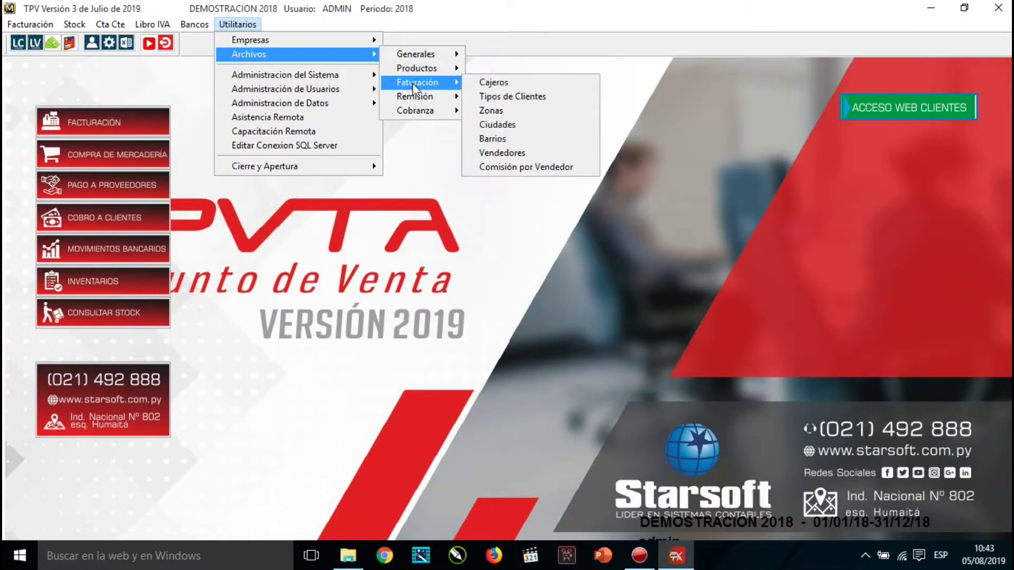
left_click(517, 97)
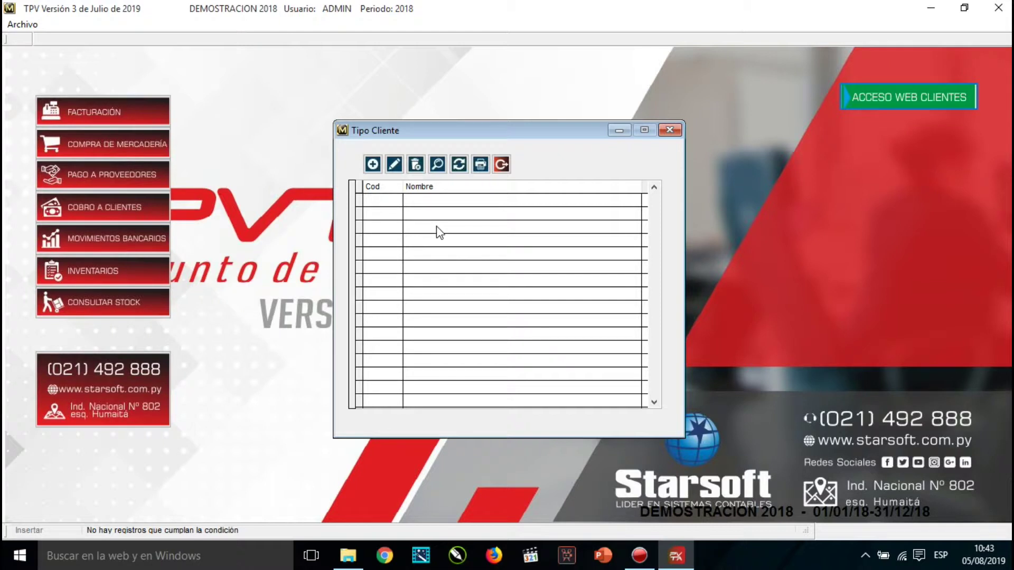
Enter client type codes 1 MAYORISTA and 2 MINORISTAS, saving each, then close the entry form.
left_click(373, 165)
type("1")
key("Return")
type("MAYORISTA")
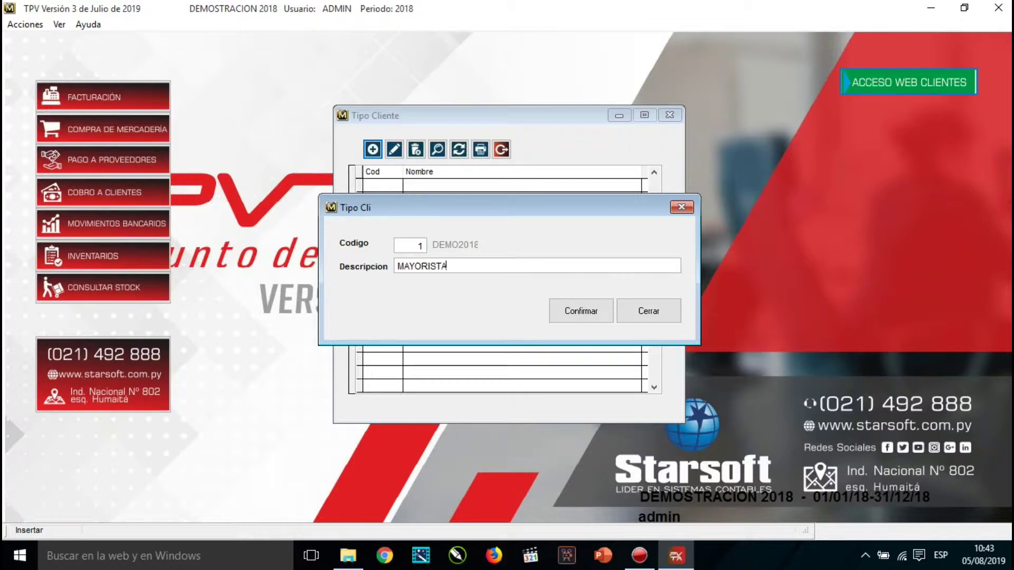
key("Return")
type("2")
key("Return")
type("MINORISTAS")
left_click(566, 311)
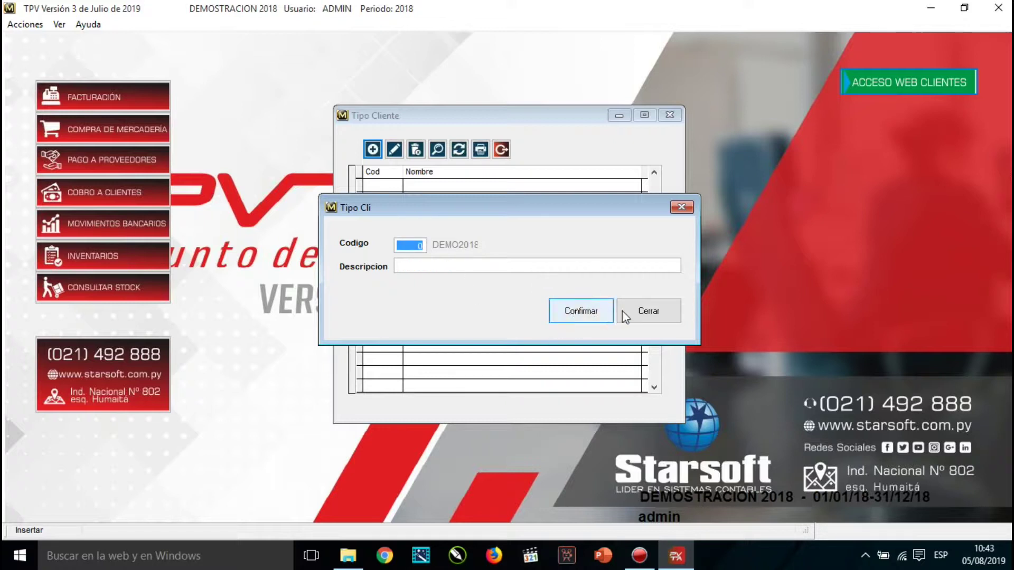
left_click(624, 316)
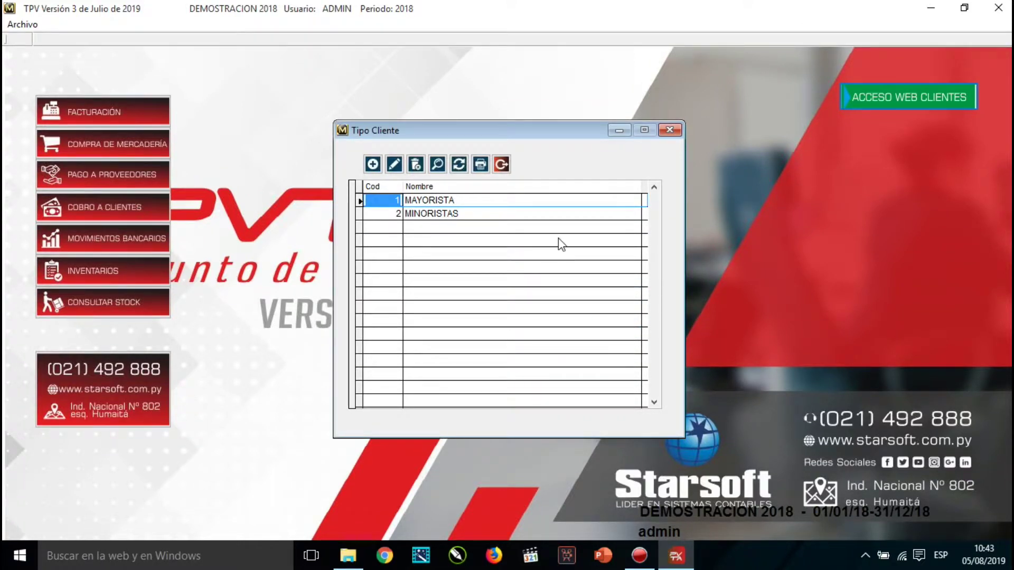
Close the client types list and open Zonas under Utilitarios > Archivos > Faturación.
left_click(501, 164)
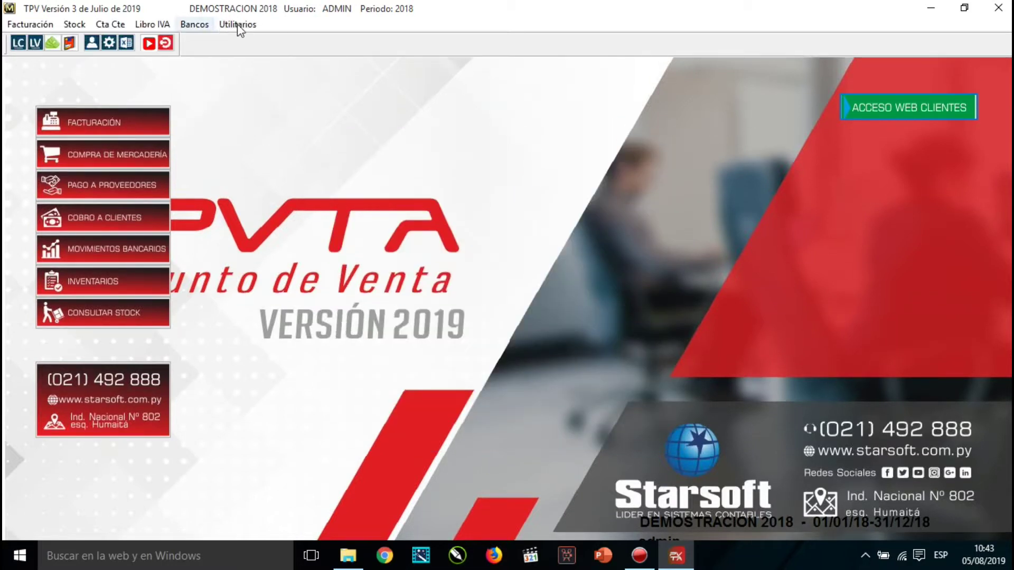
left_click(236, 24)
mouse_move(258, 55)
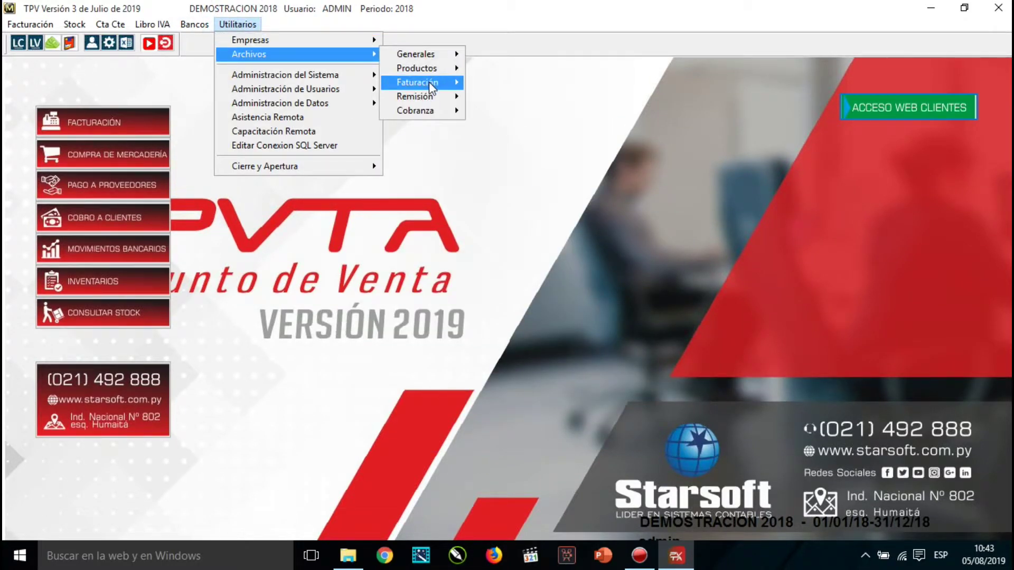
mouse_move(429, 81)
left_click(524, 107)
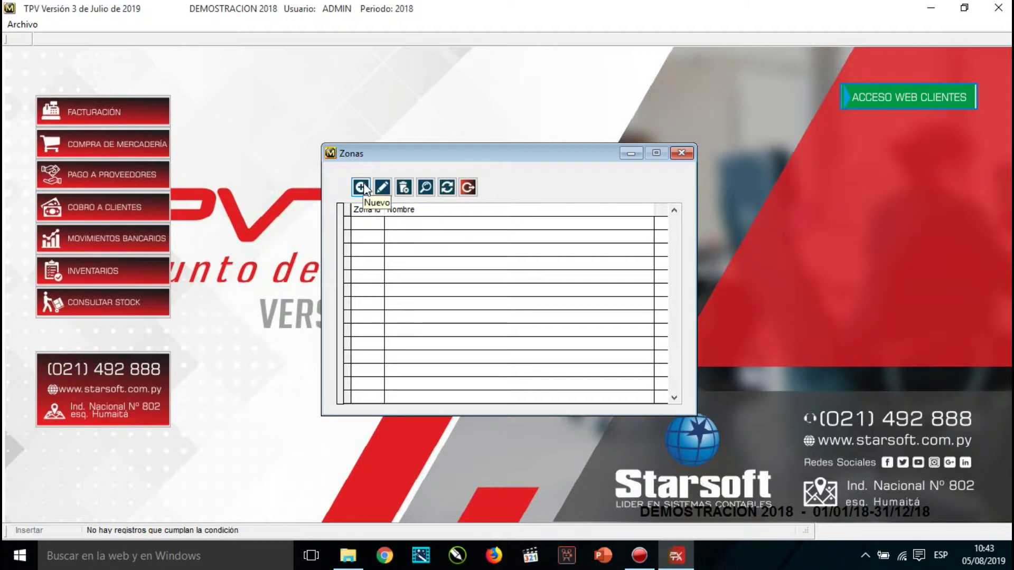
Add zone code 01 with description CENTRAL, confirm it, and close the Zonas list.
left_click(364, 188)
type("01")
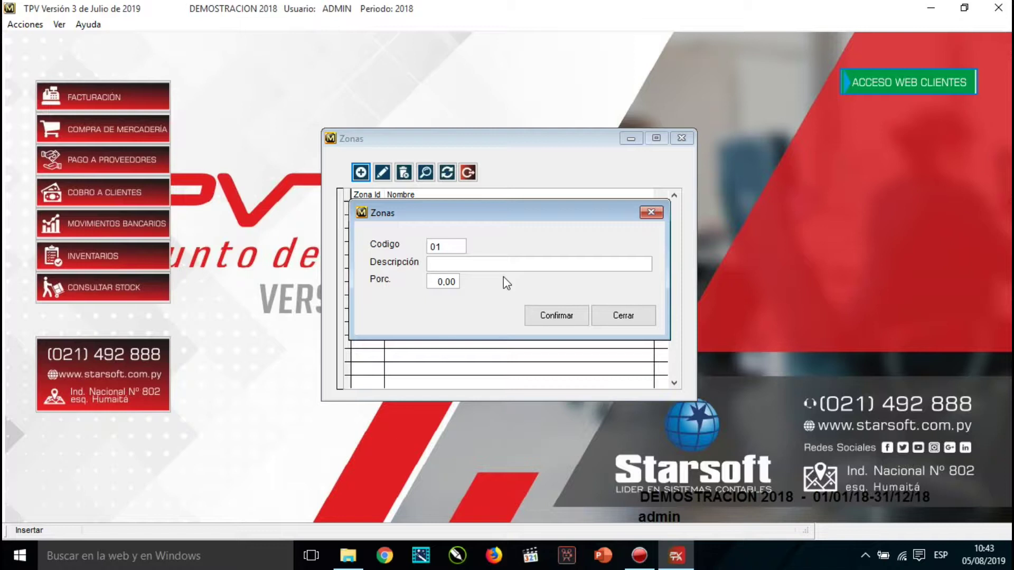
key("Tab")
type("CENTRAL")
key("Tab")
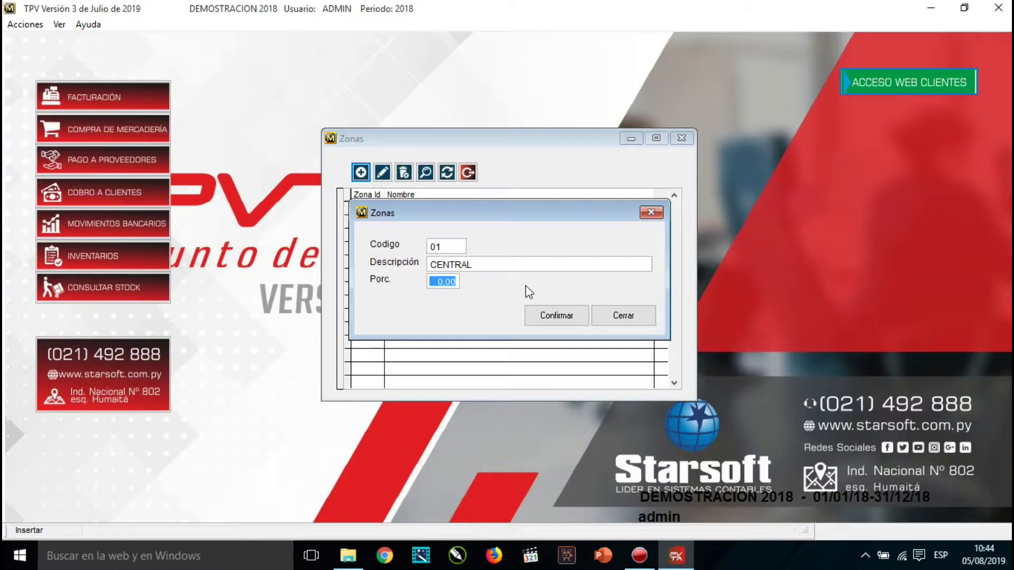
left_click(557, 319)
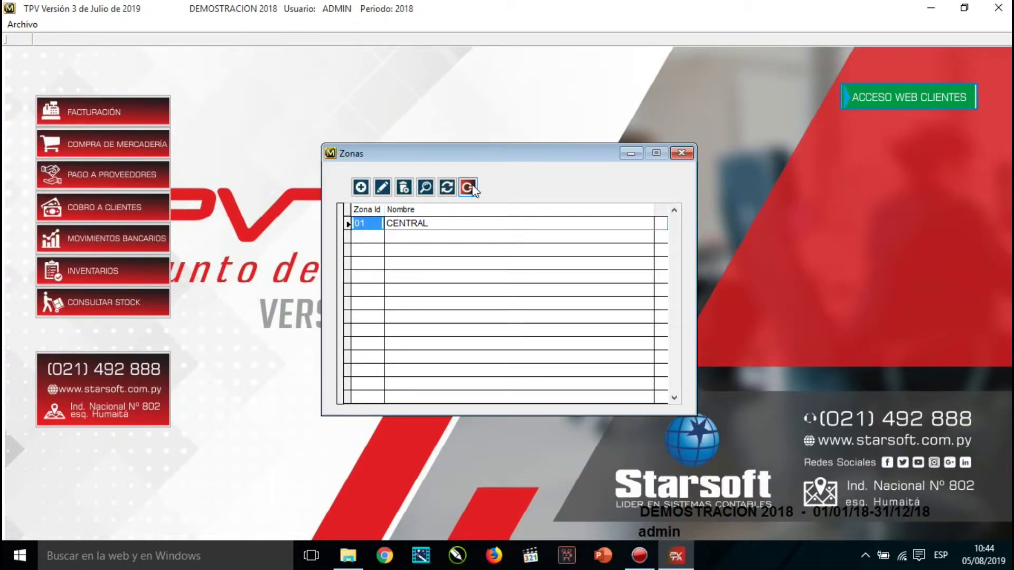
left_click(468, 188)
Open the Vendedores list under Utilitarios > Archivos > Faturación.
left_click(238, 24)
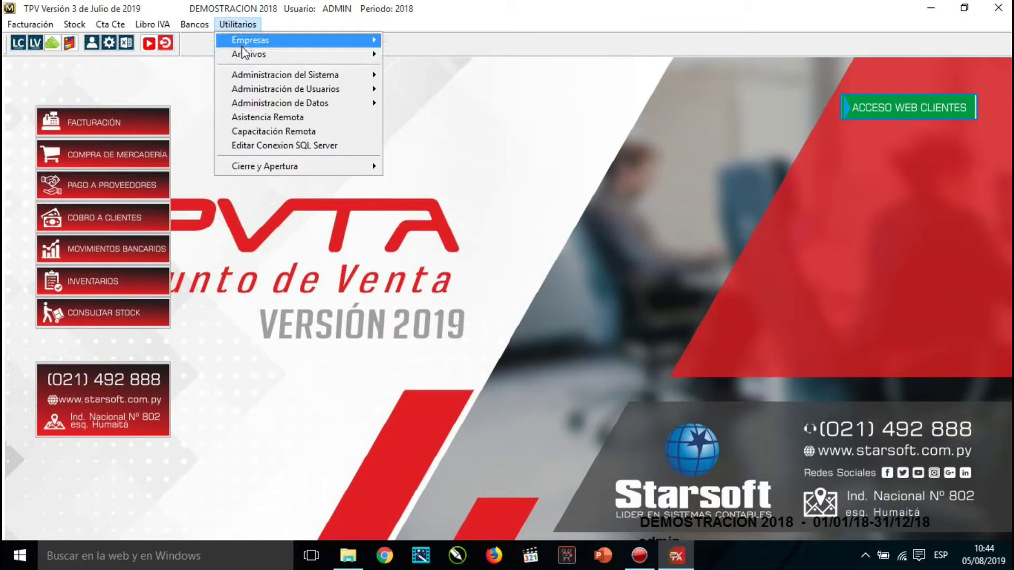
mouse_move(364, 54)
mouse_move(422, 83)
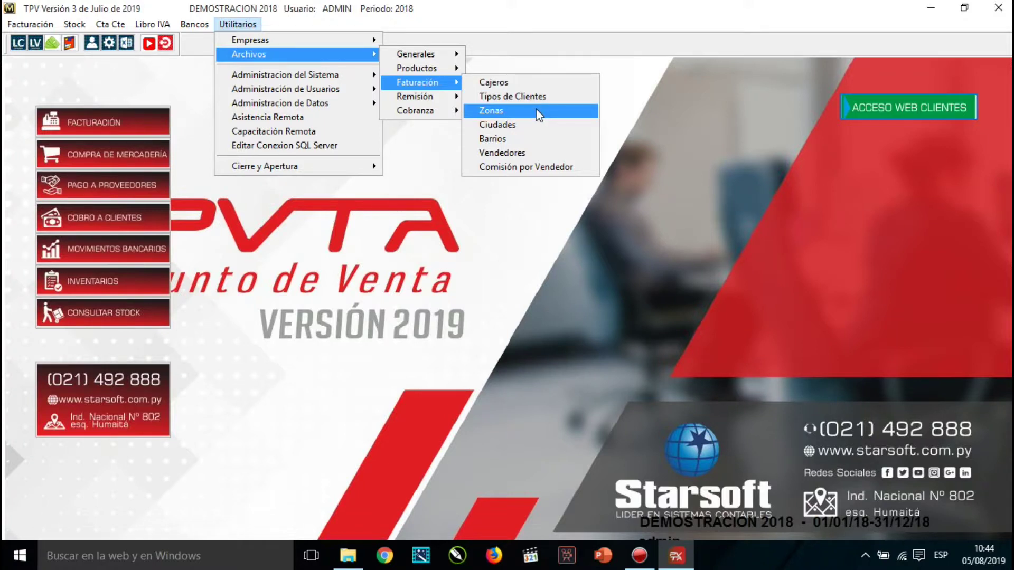
left_click(527, 157)
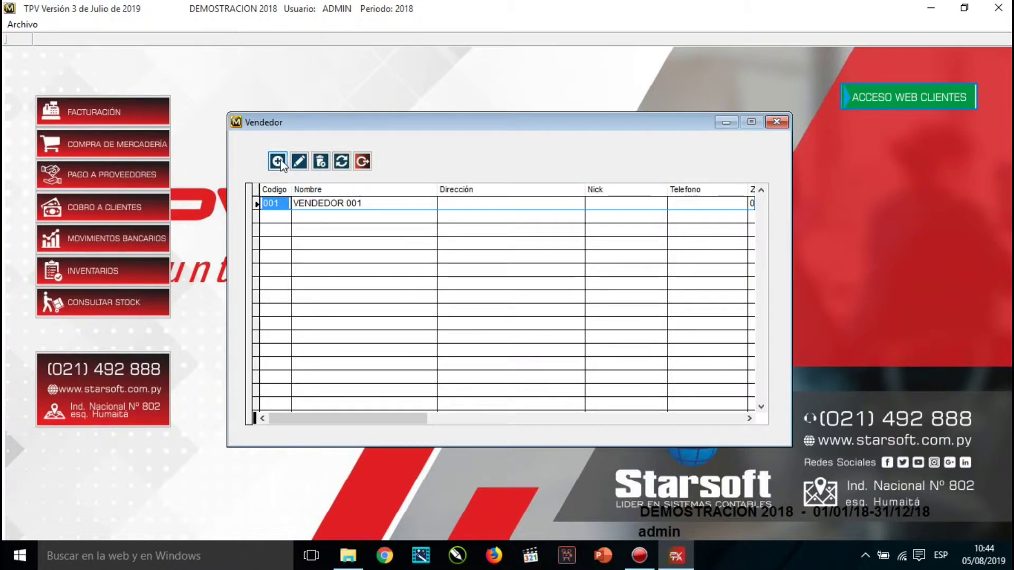
Add seller 002 with the seller's name, phone and address, confirm it, and close the list.
left_click(277, 162)
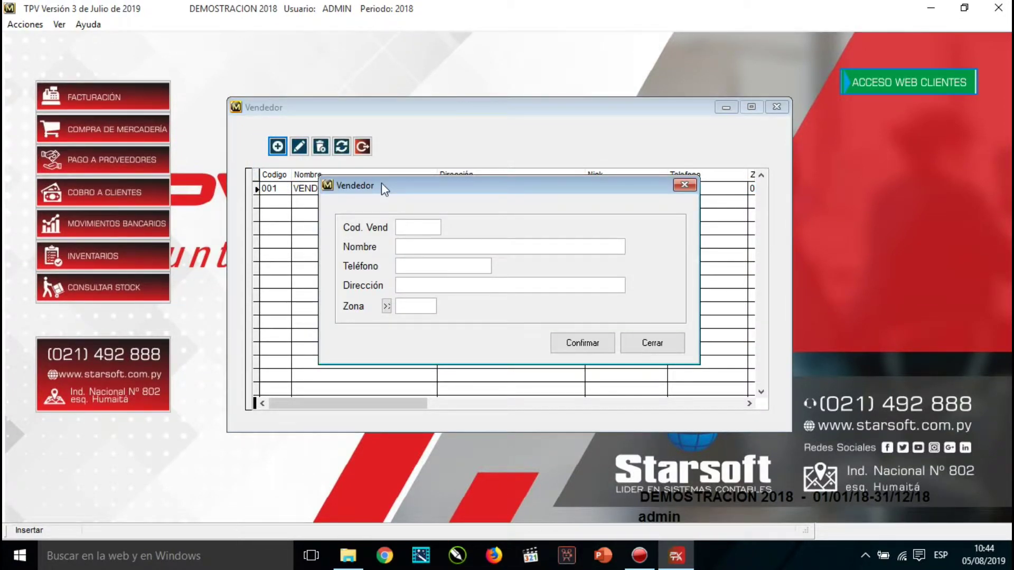
type("002")
key("Tab")
type("ALX")
key("BackSpace")
type("EX")
type("32164")
key("Tab")
type("ASDQWE")
key("Tab")
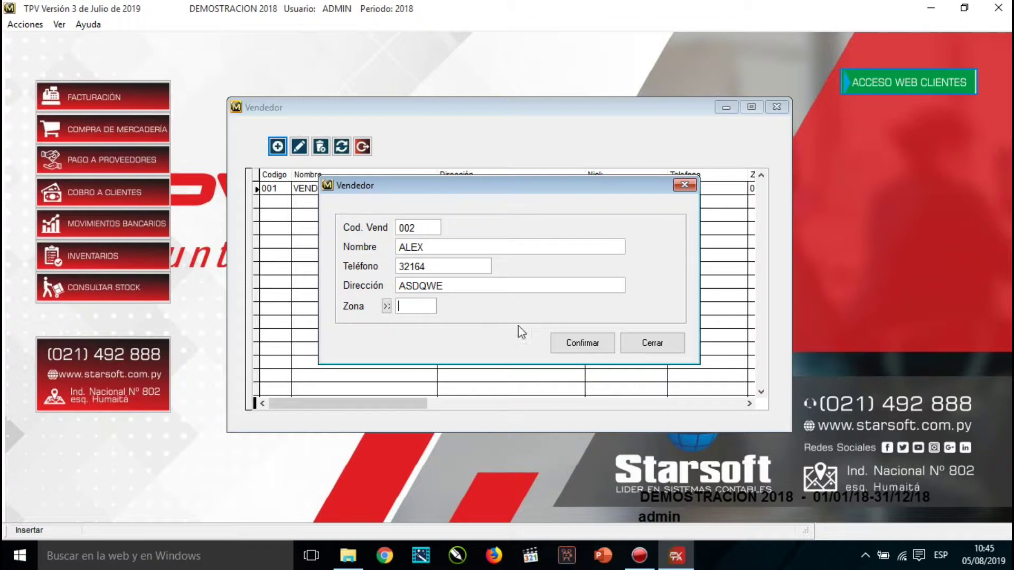
left_click(559, 342)
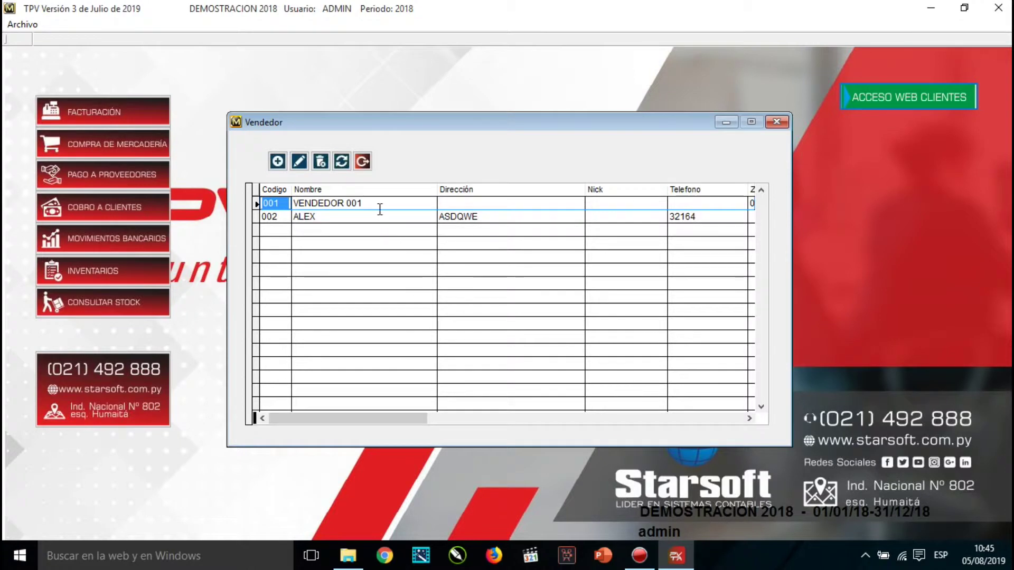
left_click(363, 161)
Bring up the Utilitarios > Archivos > Faturación options again.
left_click(239, 24)
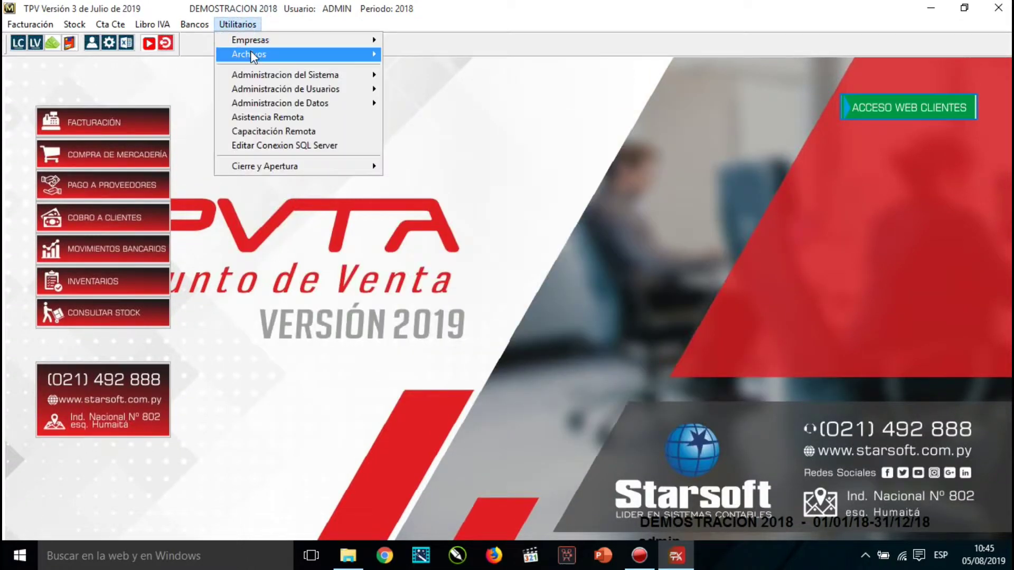
mouse_move(279, 54)
mouse_move(423, 84)
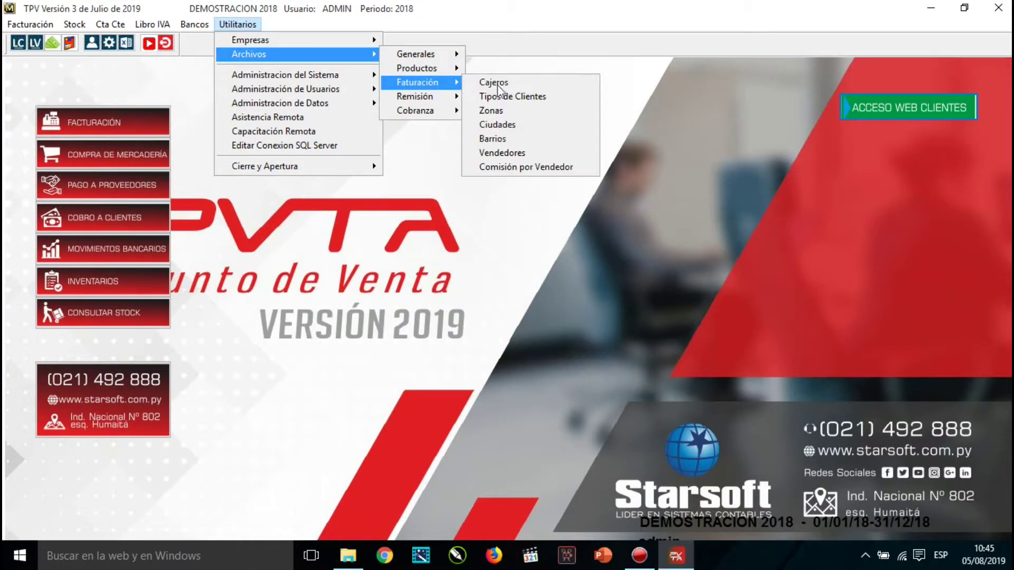
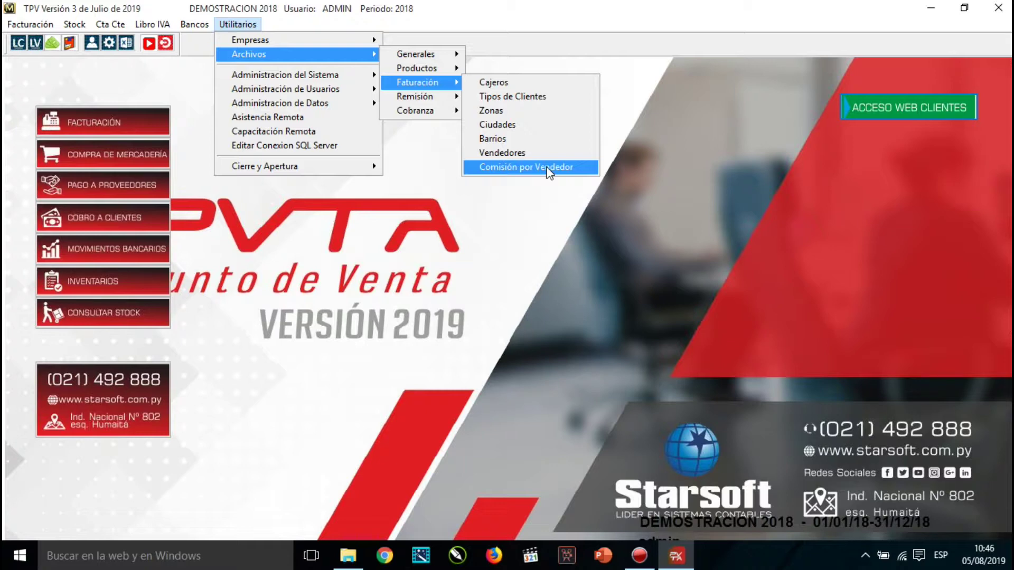
Open Comisión por Vendedor to show the Comisión x Producto list of products.
left_click(549, 168)
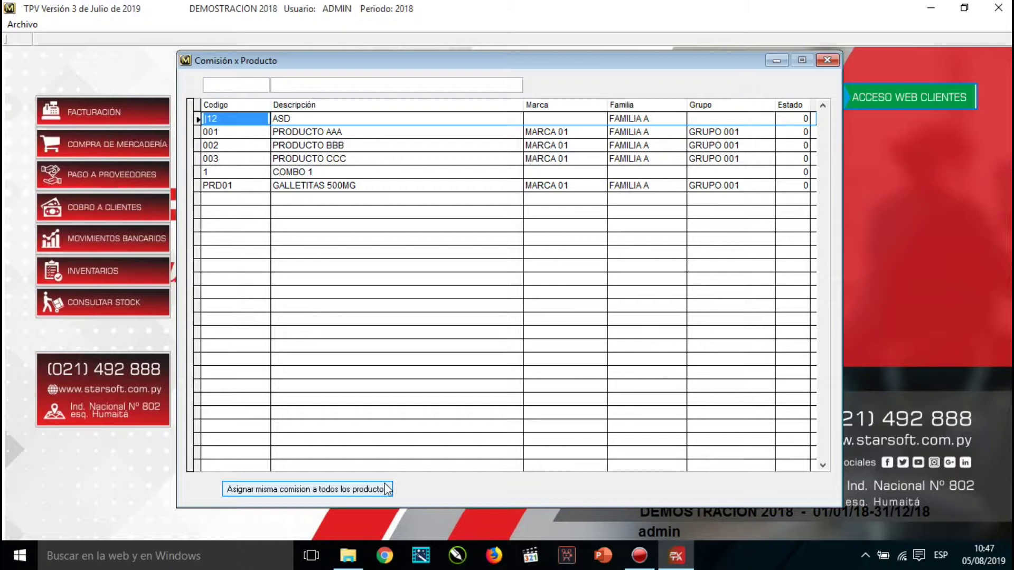
Open the same-commission-for-all-products form and clear the seller so it reads Consolidado.
left_click(347, 490)
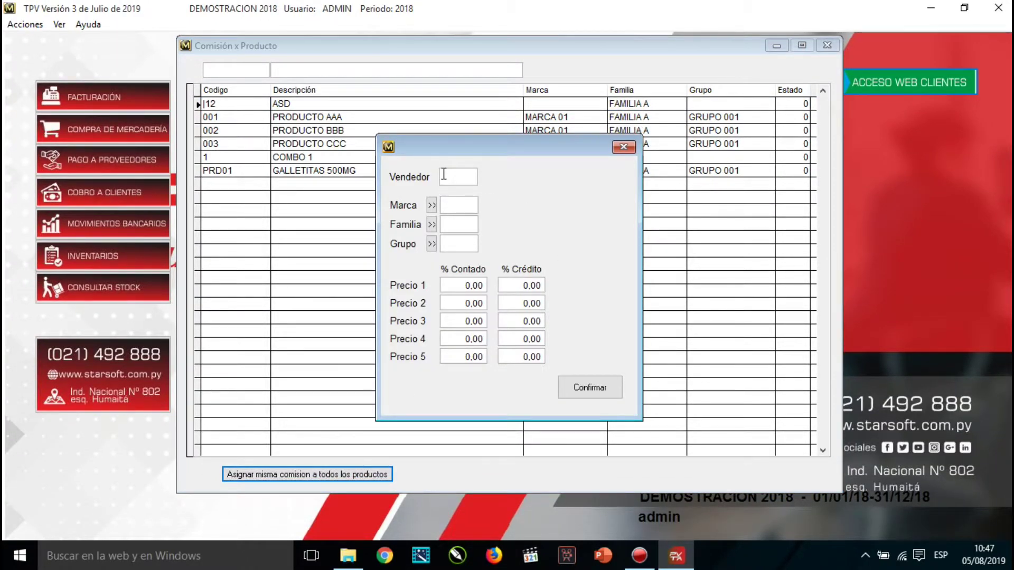
key("Return")
left_click(470, 177)
type("0")
key("Return")
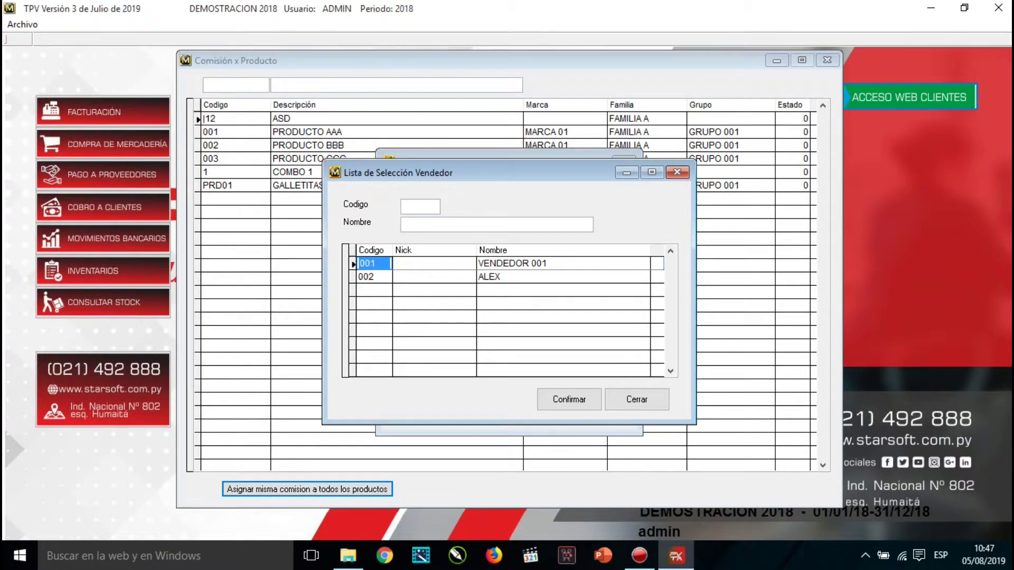
key("Return")
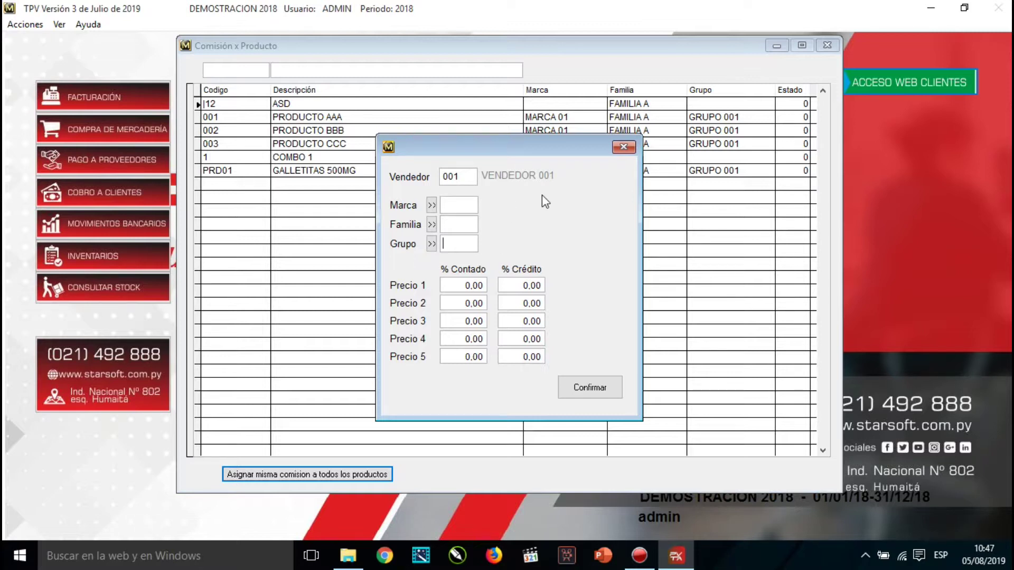
left_click_drag(460, 176, 434, 180)
key("BackSpace")
key("Tab")
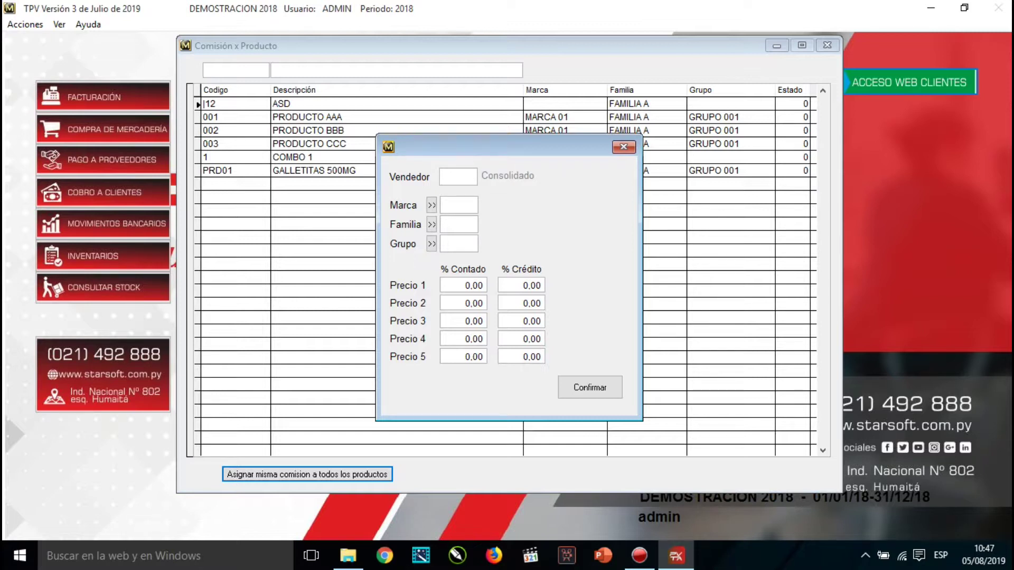
Give all products a Precio 1 commission of 2% cash and 1% credit, then close the form.
key("Tab")
left_click_drag(462, 285, 472, 285)
type("2")
key("Tab")
type("1")
key("Tab")
key("Tab")
key("Tab")
key("Tab")
key("Tab")
key("Tab")
left_click(624, 148)
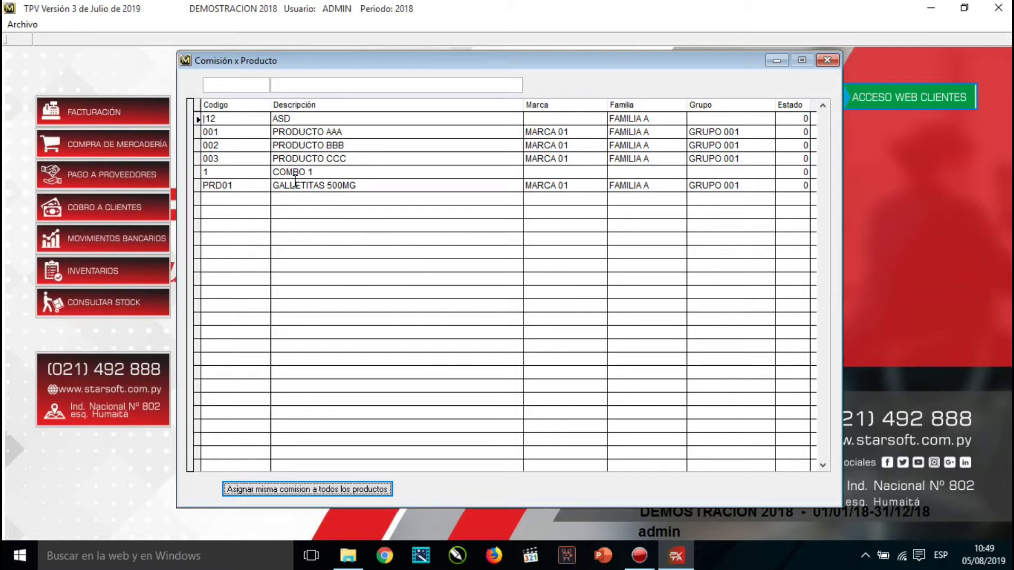
Assign all sellers of GALLETITAS 500MG (PRD01) a common 2% cash, 1% credit commission.
double_click(251, 187)
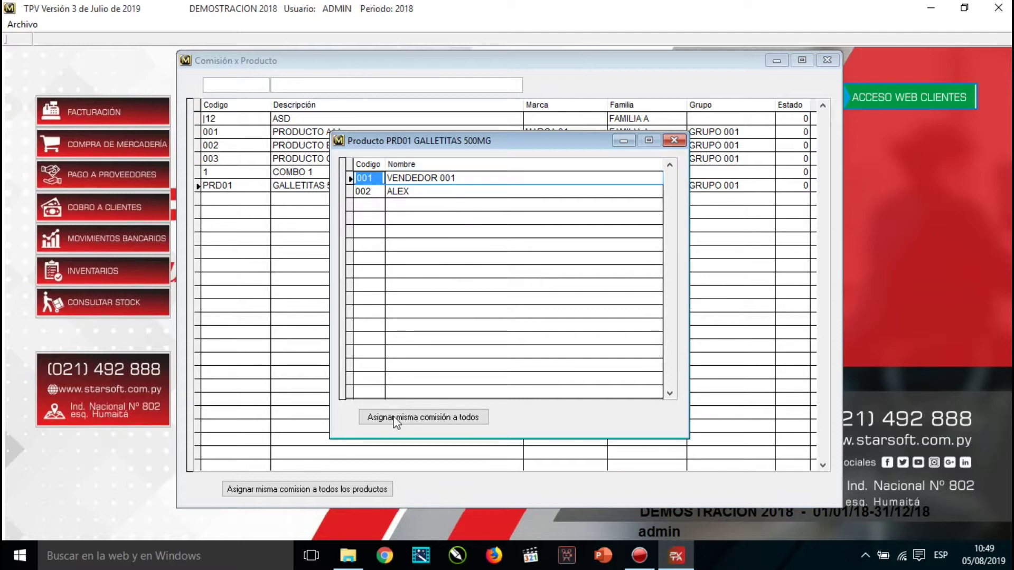
left_click(444, 417)
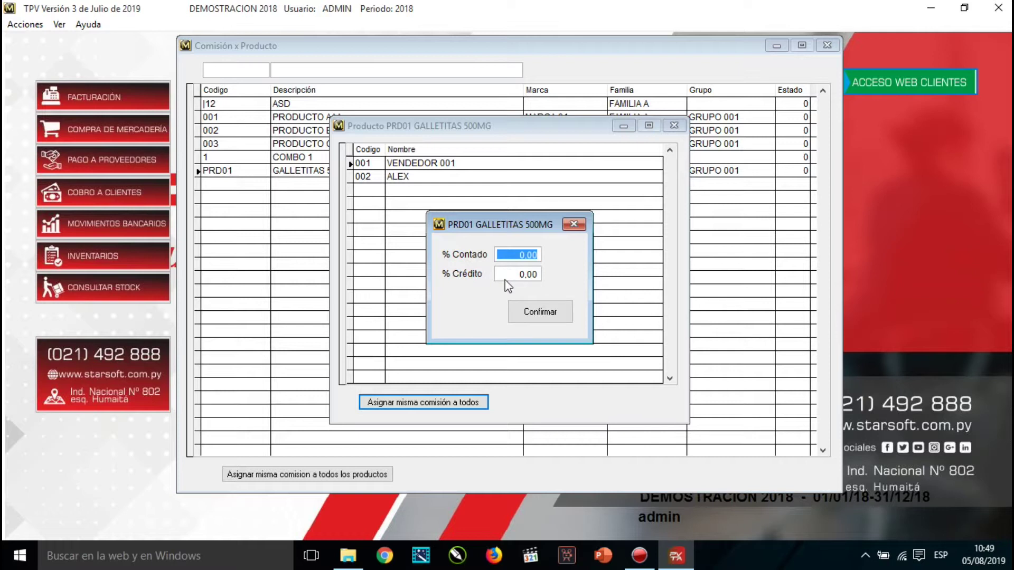
type("21,1")
key("BackSpace")
key("BackSpace")
key("BackSpace")
type("0")
key("Tab")
key("Up")
type("2")
key("Tab")
type("1")
left_click(575, 224)
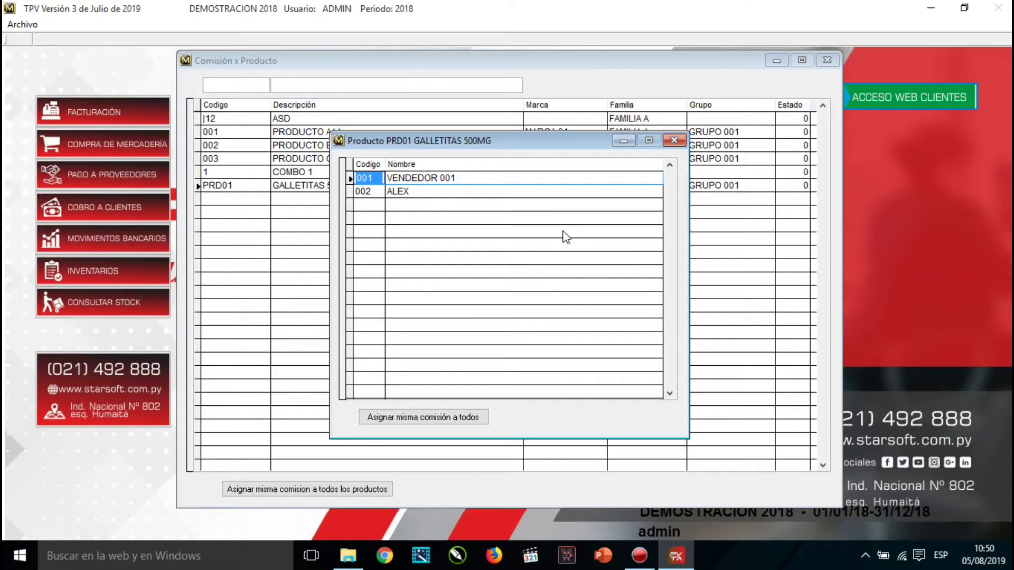
Open one seller's GALLETITAS 500MG commission details and review the price level rows.
double_click(368, 192)
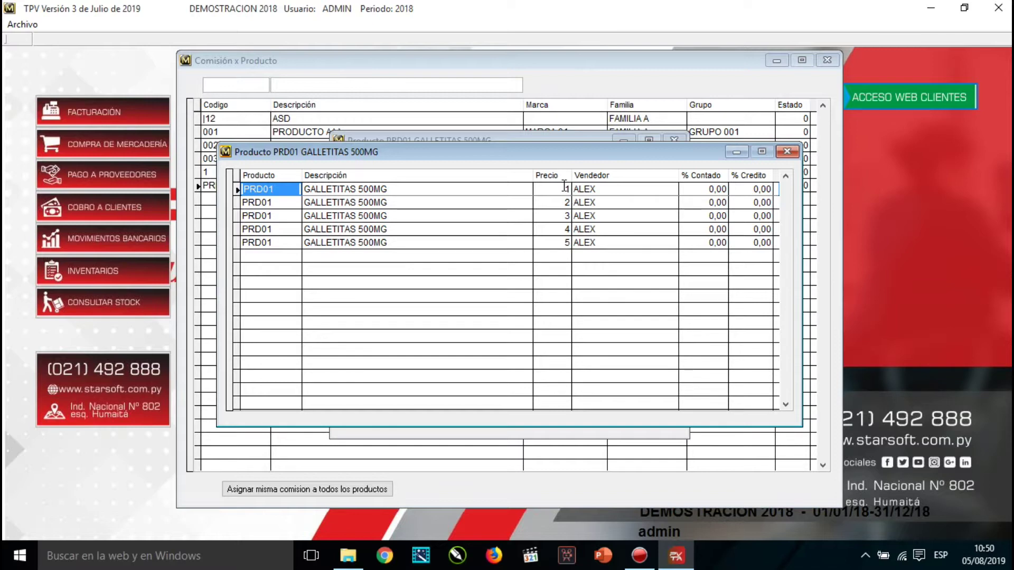
left_click(553, 201)
left_click(564, 215)
left_click(562, 229)
left_click(561, 242)
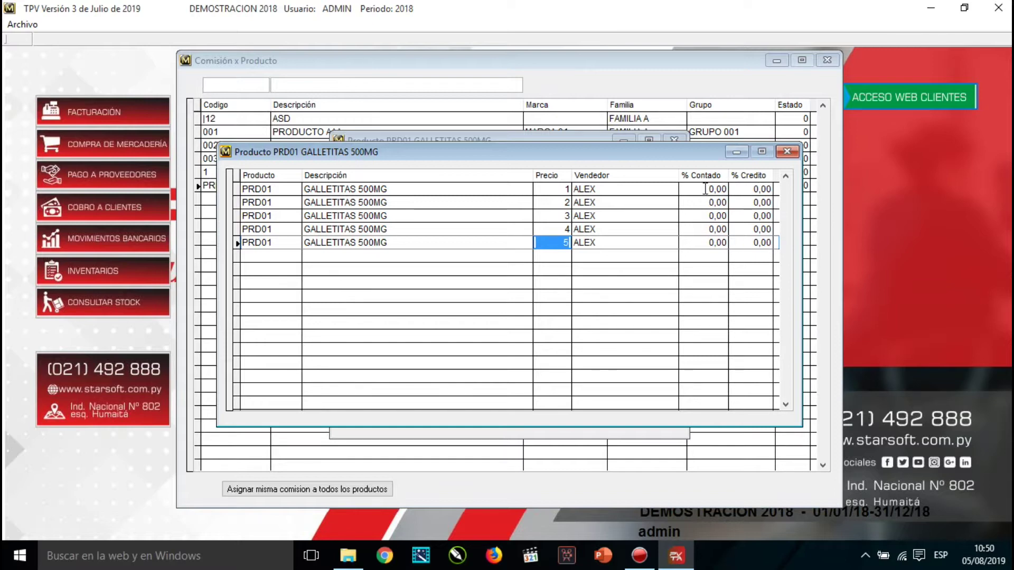
left_click(564, 189)
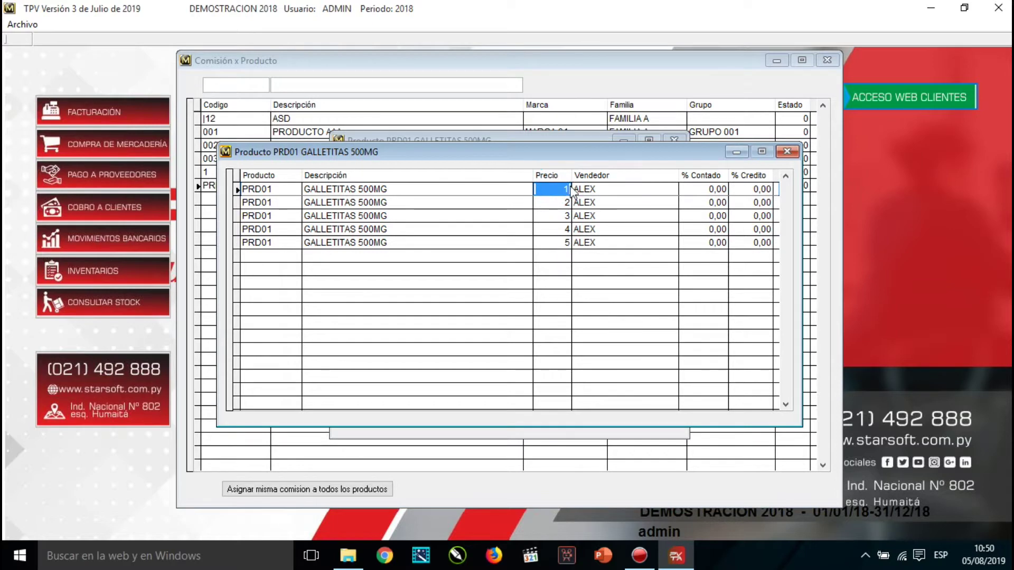
left_click(710, 189)
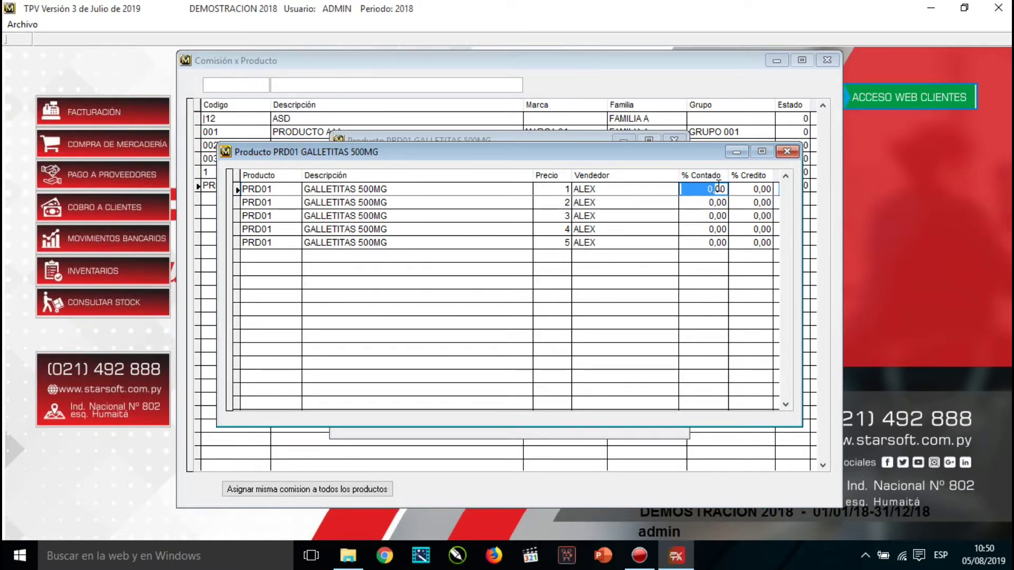
left_click(719, 186)
Set that seller's price level 1 commission to 2% cash and 1% credit.
left_click(338, 191)
double_click(339, 191)
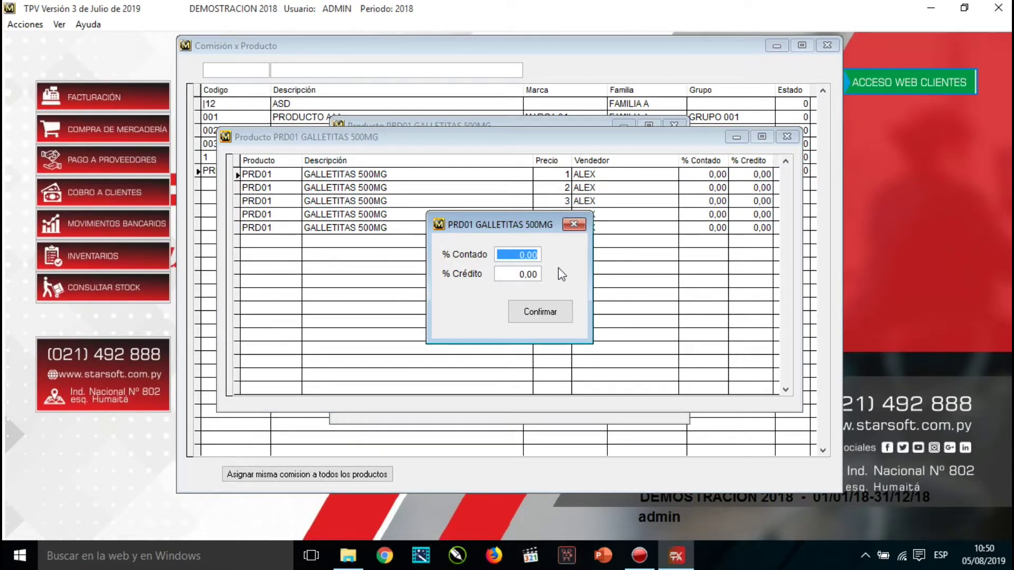
type("2")
key("Return")
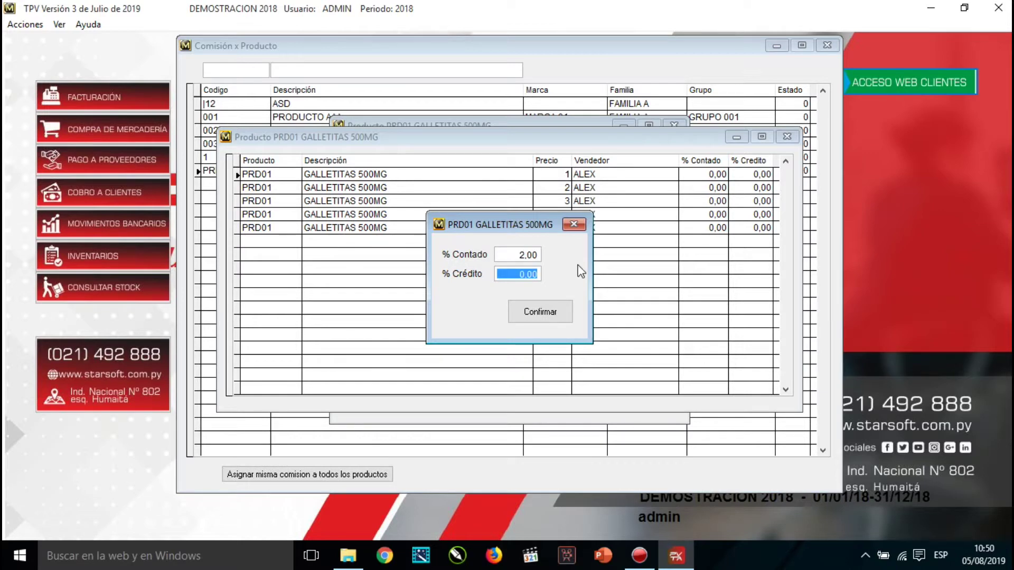
type("1,")
left_click(552, 312)
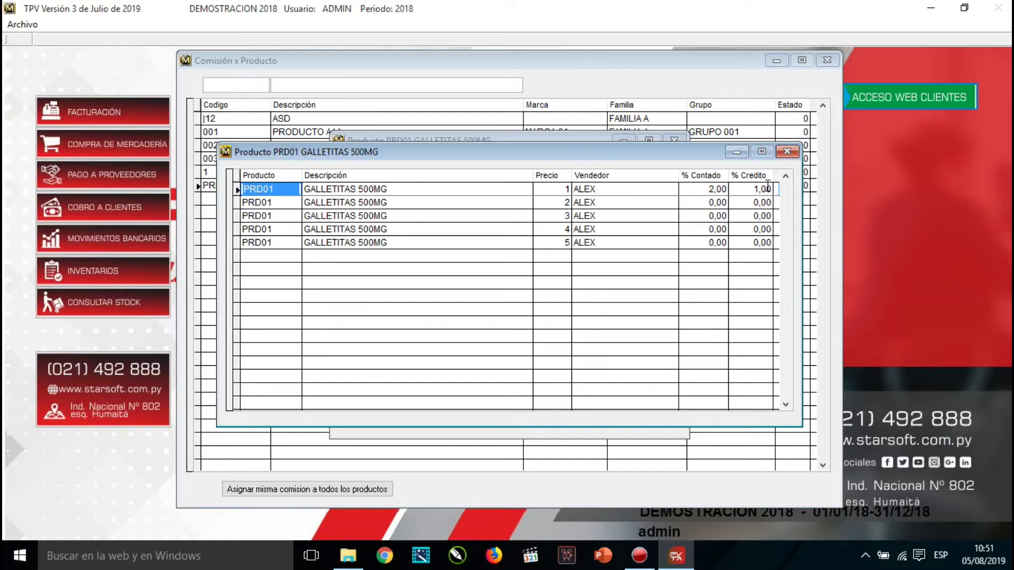
Close the seller details, the GALLETITAS 500MG seller list and the Comisión x Producto window.
left_click(787, 152)
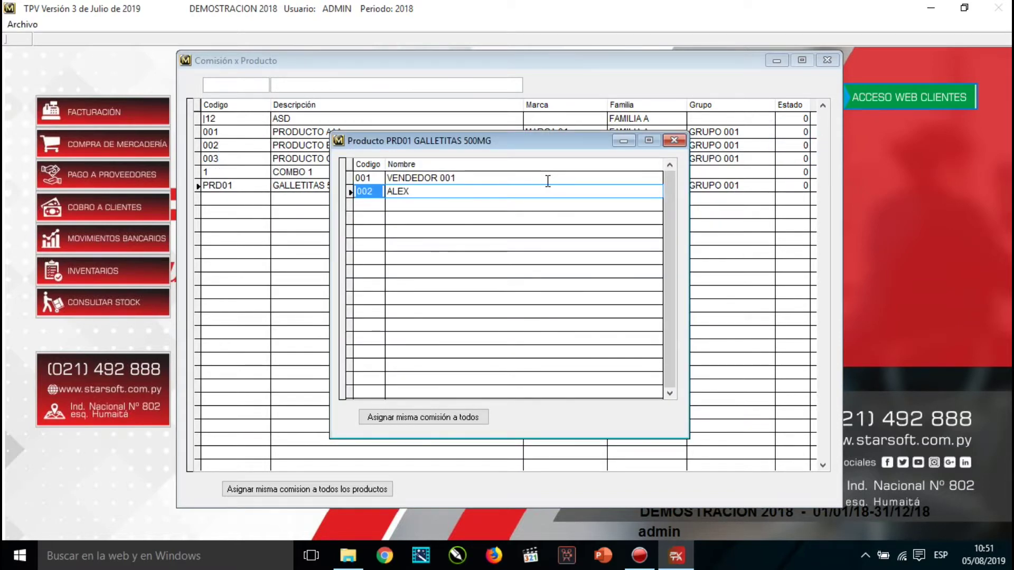
left_click(674, 140)
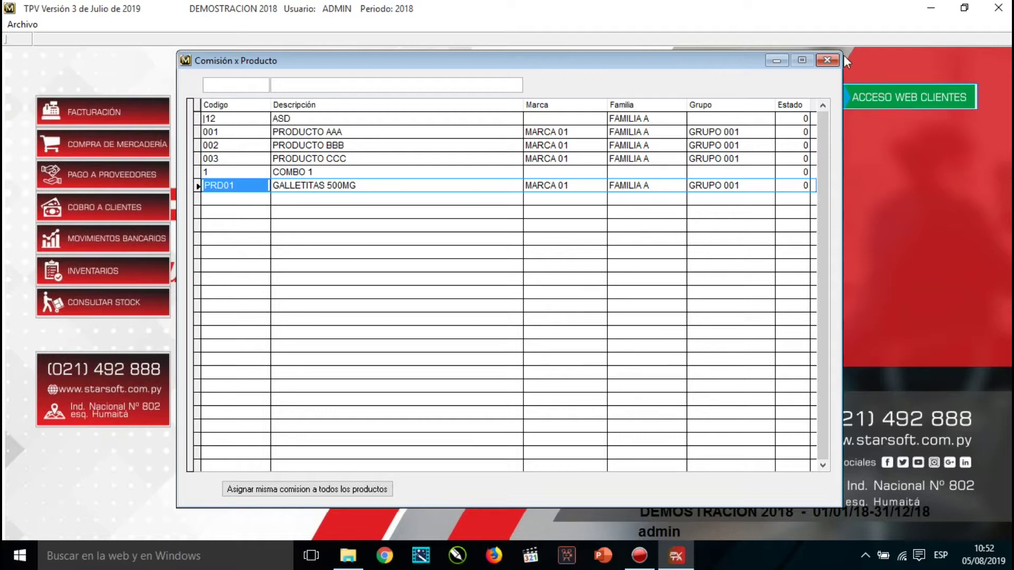
left_click(827, 60)
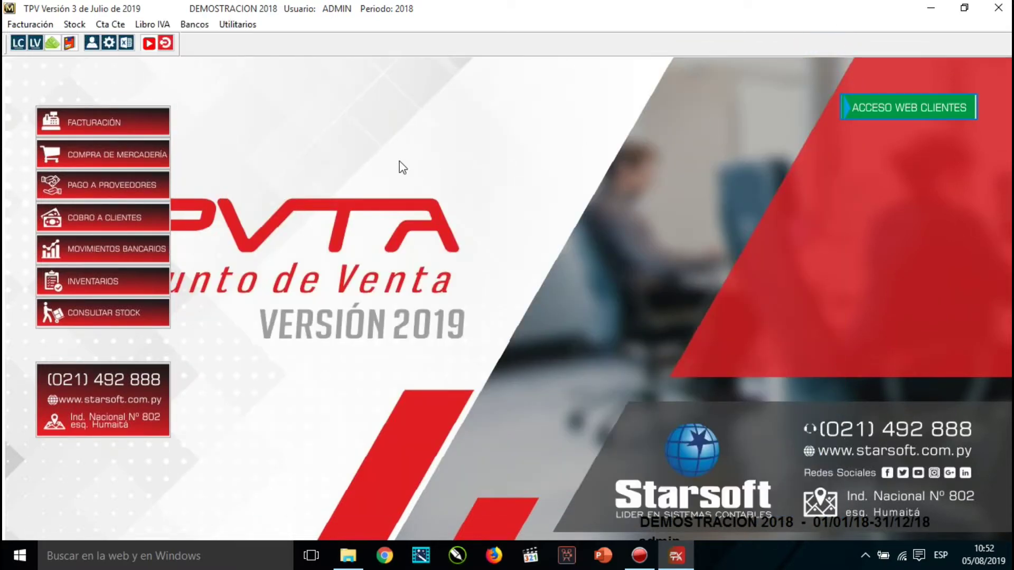
Open the Choferes list under Utilitarios > Archivos > Remisión.
left_click(238, 24)
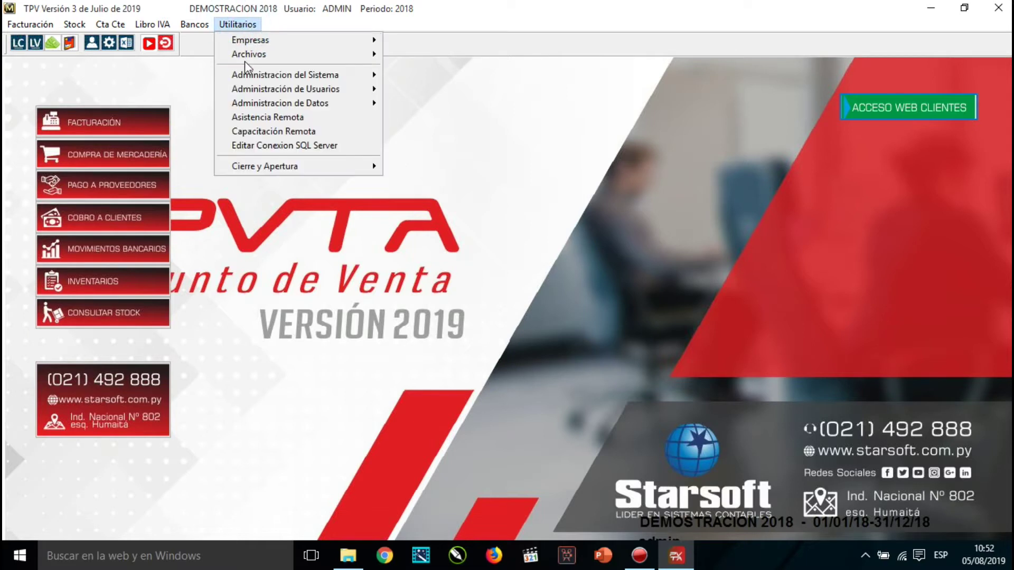
mouse_move(259, 54)
mouse_move(422, 84)
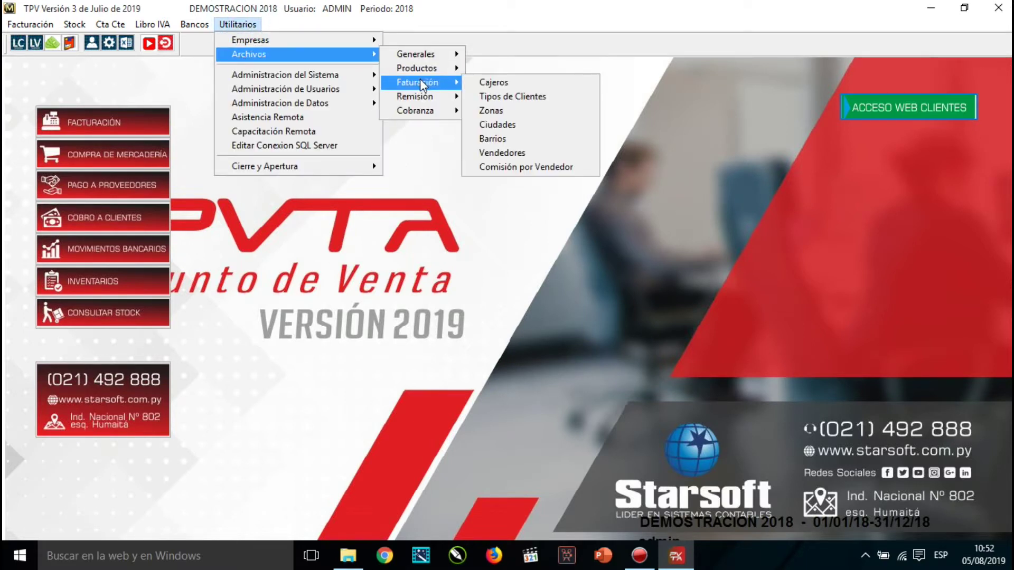
mouse_move(443, 102)
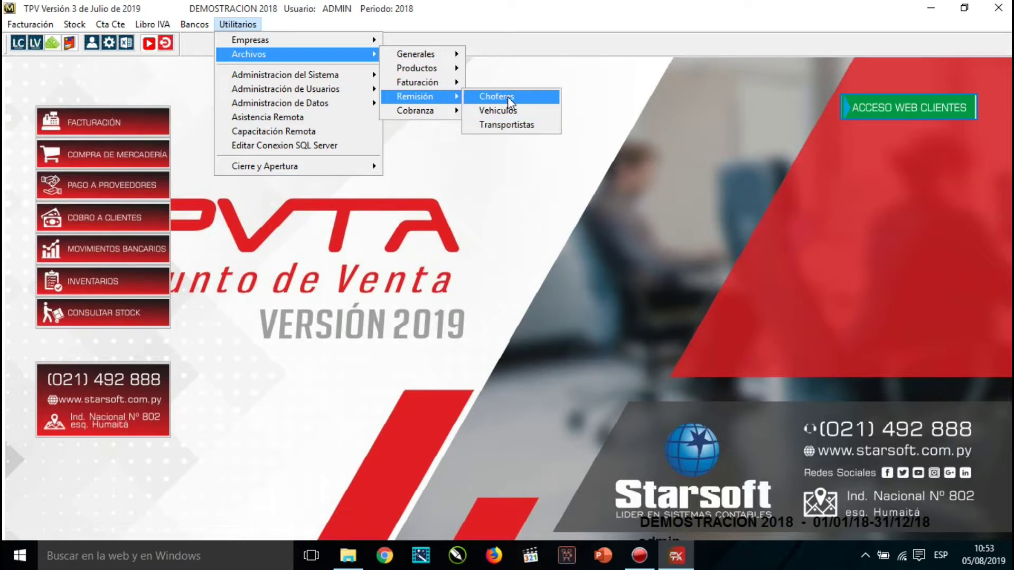
left_click(508, 97)
Add driver 01 with the driver's name, address and RUC, save it and close the form.
left_click(319, 128)
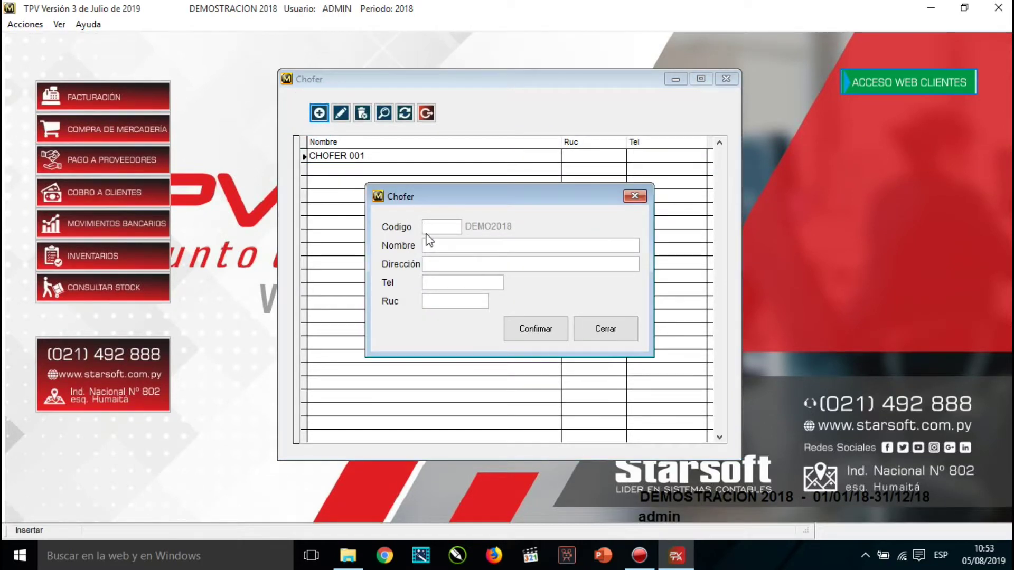
type("01")
key("Tab")
type("ALEX")
key("Tab")
type("ASDASDASD32131")
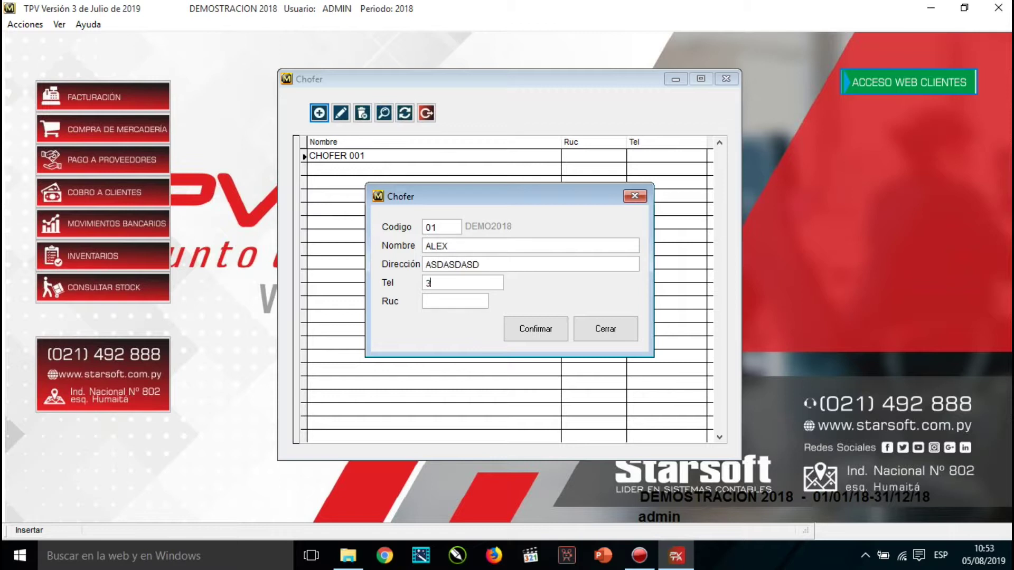
key("Tab")
type("ASDASDA")
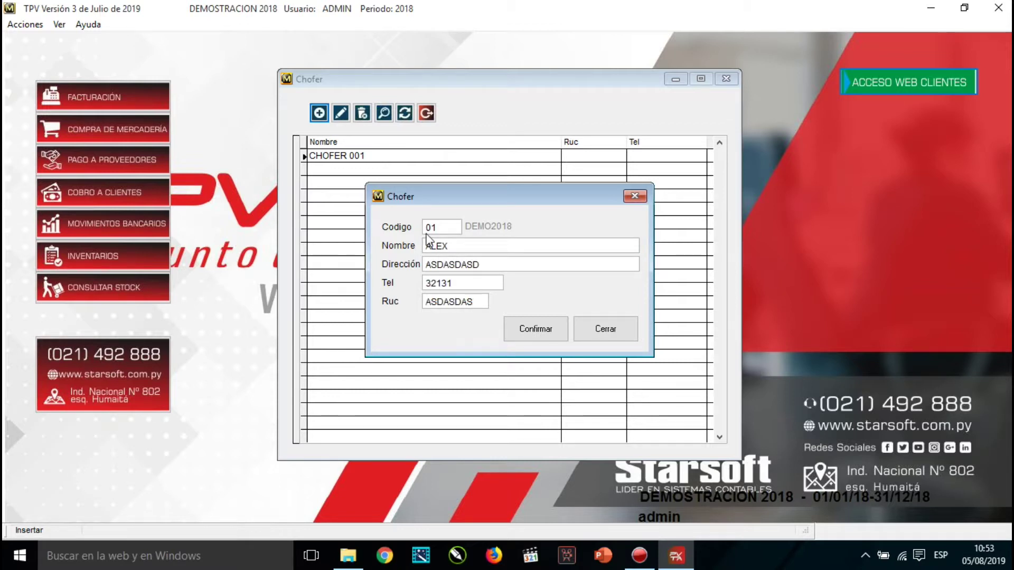
key("Return")
left_click(606, 329)
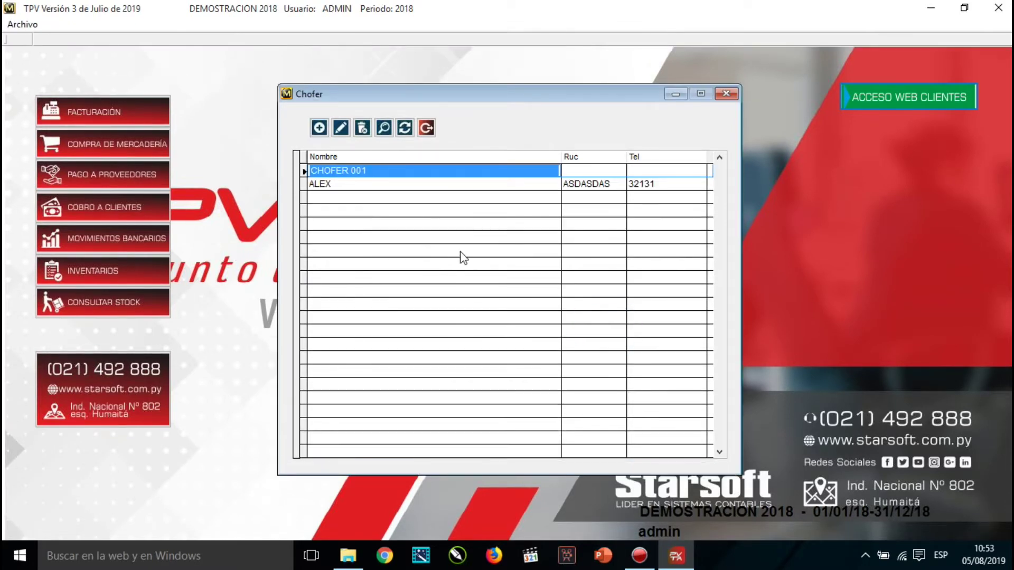
Close the drivers window and open the Transportistas list.
left_click(427, 128)
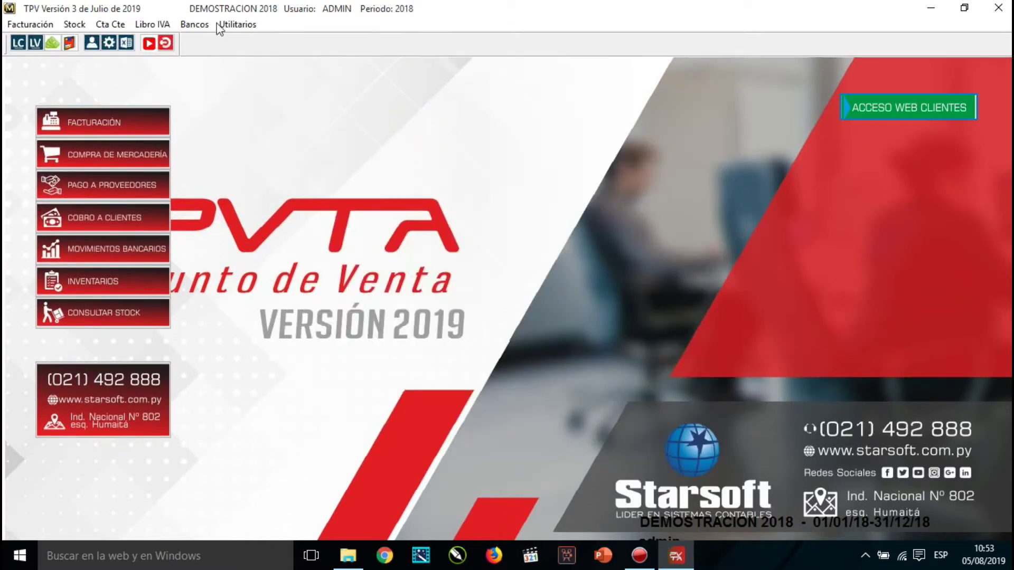
left_click(238, 24)
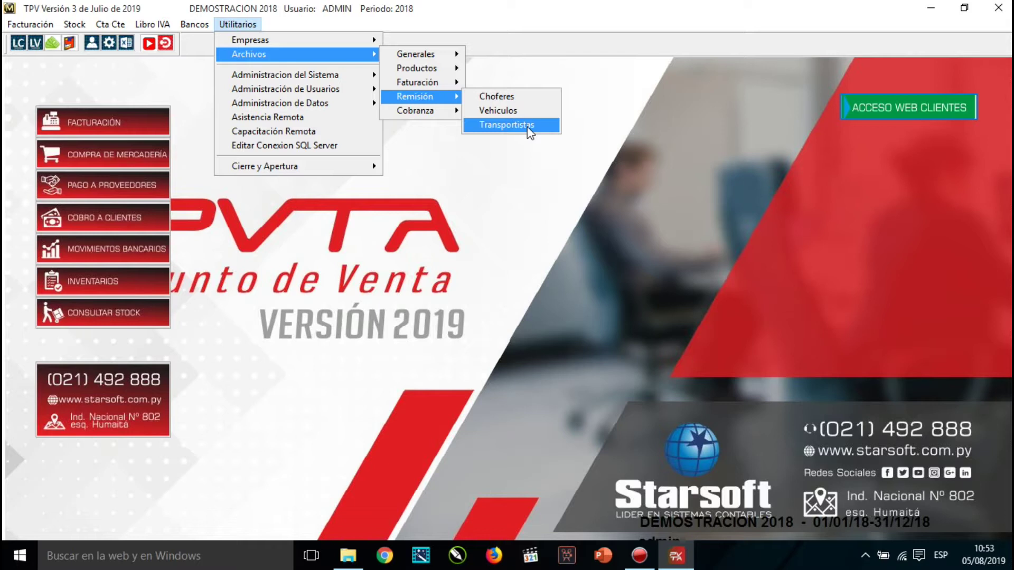
left_click(530, 131)
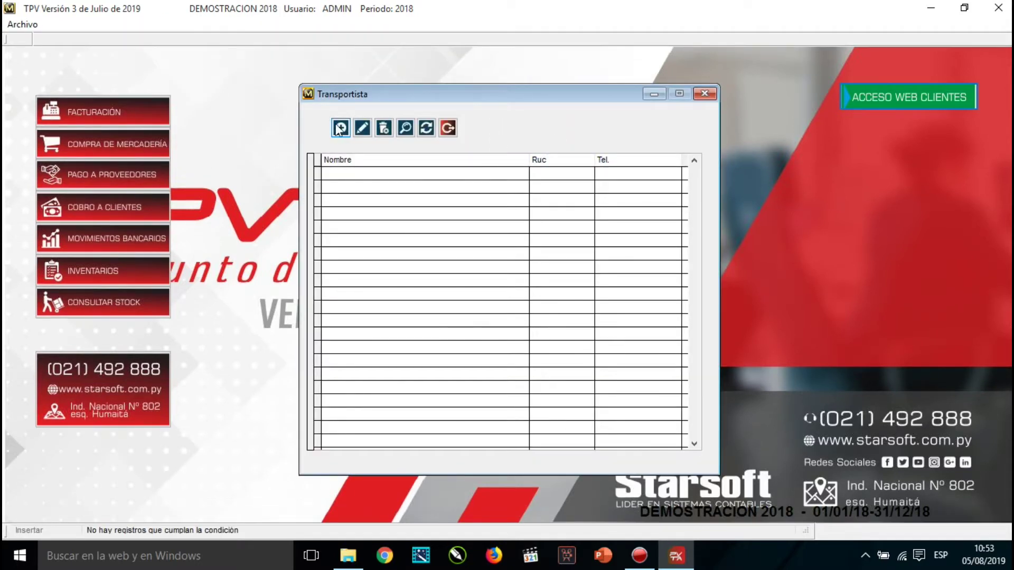
Start carrier 01 with the carrier's name, RUC, address and zone 01 CENTRAL.
left_click(340, 128)
type("01")
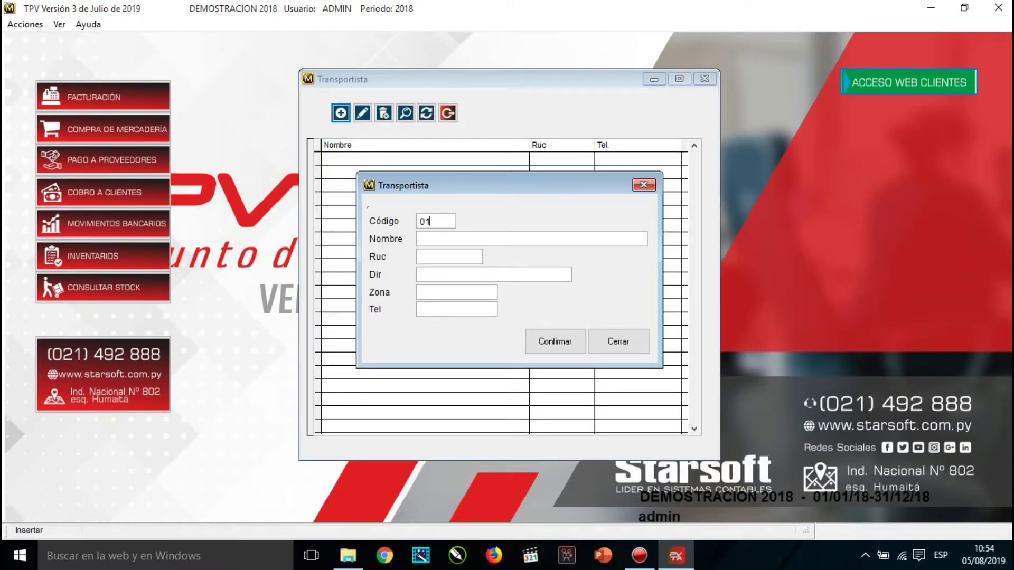
key("Tab")
type("ALEX")
key("Tab")
type("1231231")
key("Tab")
type("ASDASD")
key("Tab")
type("A")
key("Tab")
Add the carrier's phone, confirm the record and close the carrier windows.
key("Return")
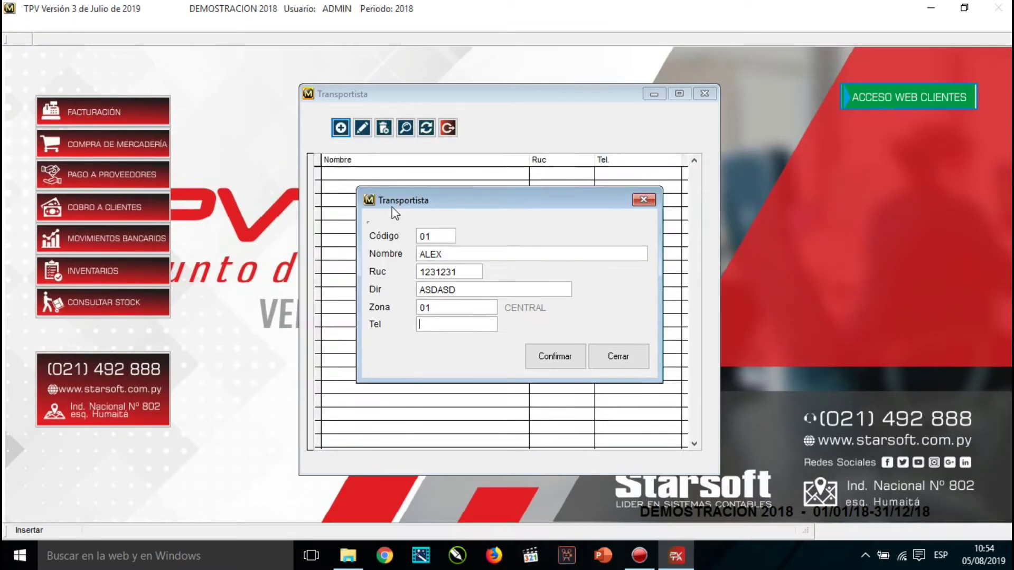
type("ASDASD")
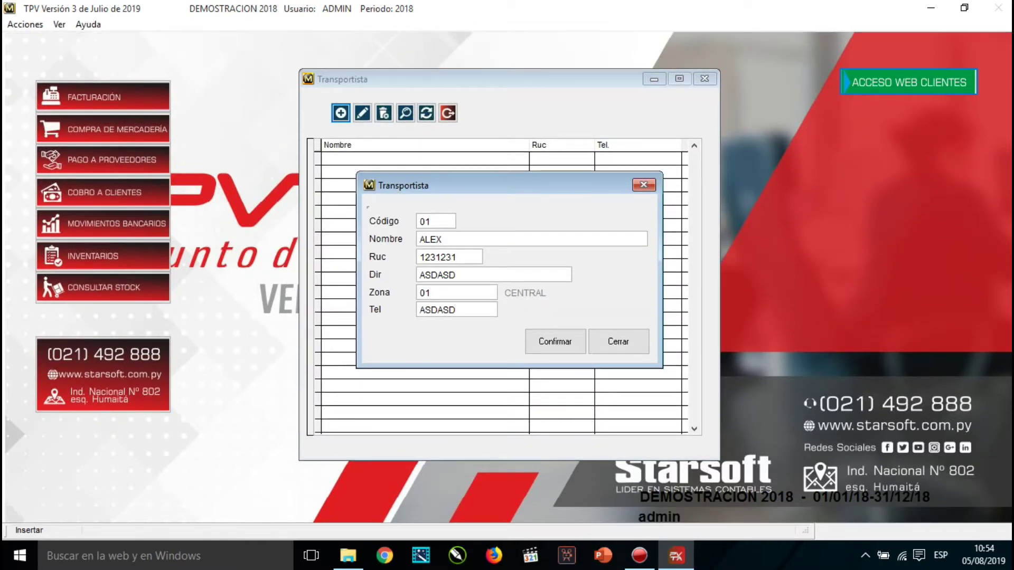
left_click(548, 349)
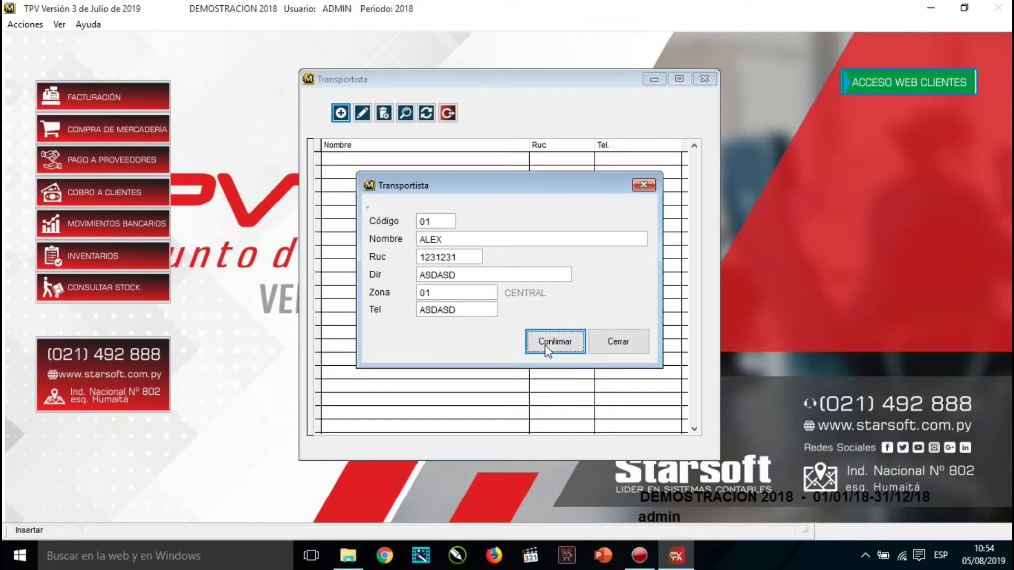
left_click(618, 342)
left_click(448, 113)
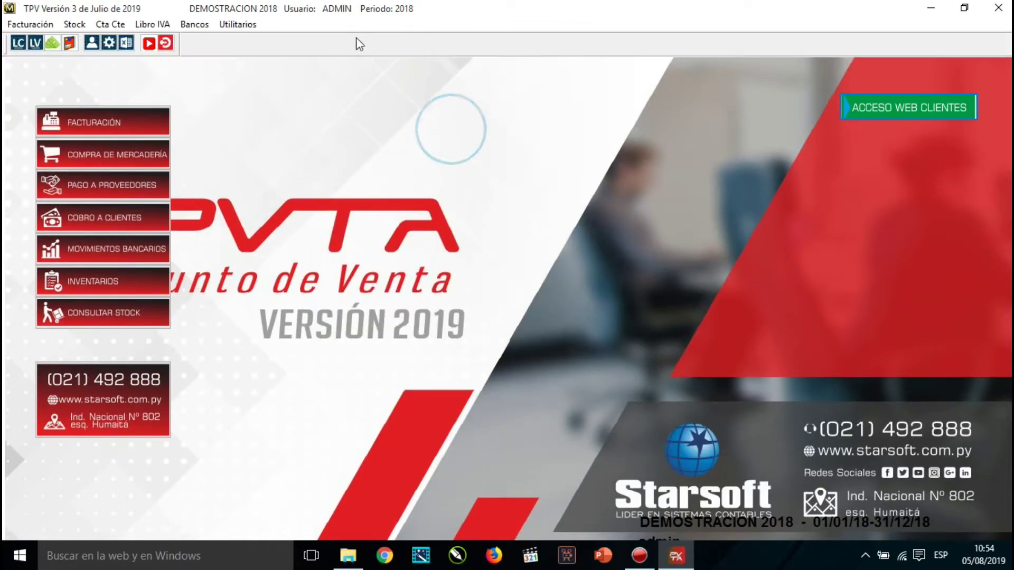
Start vehicle 01, a FOTON with plate ASD321, weight 2000 and volume 3.
left_click(253, 28)
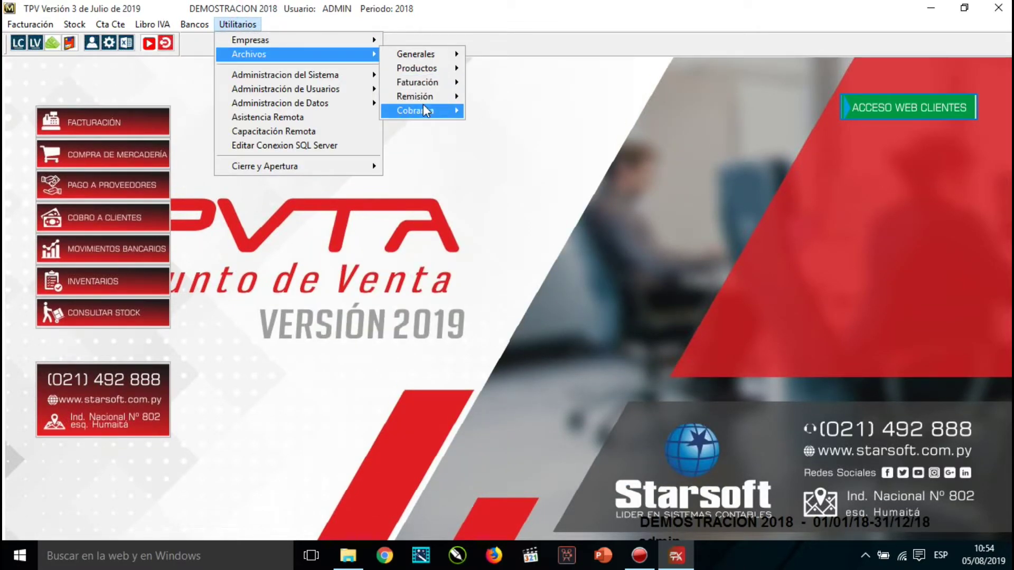
left_click(521, 111)
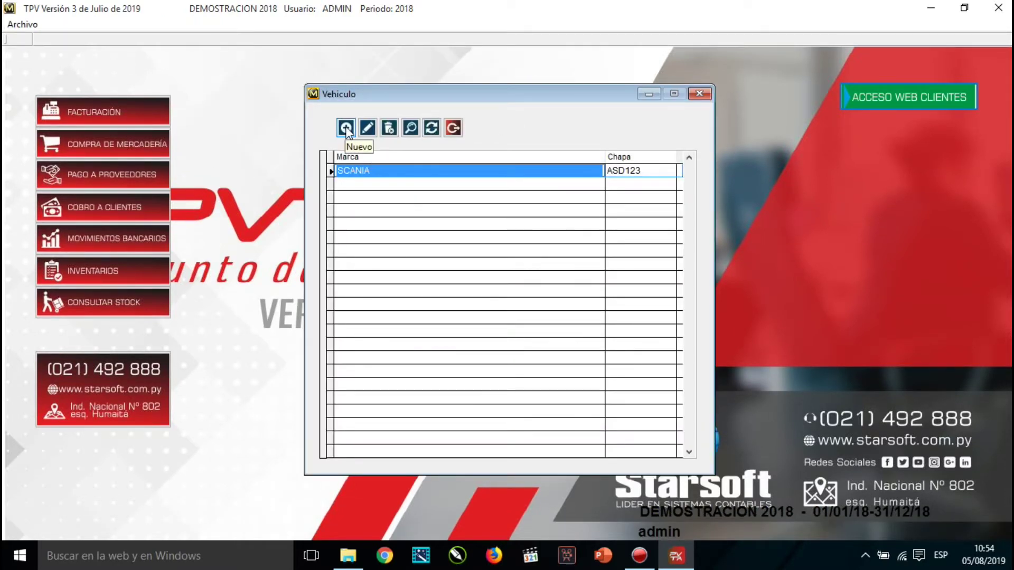
left_click(346, 128)
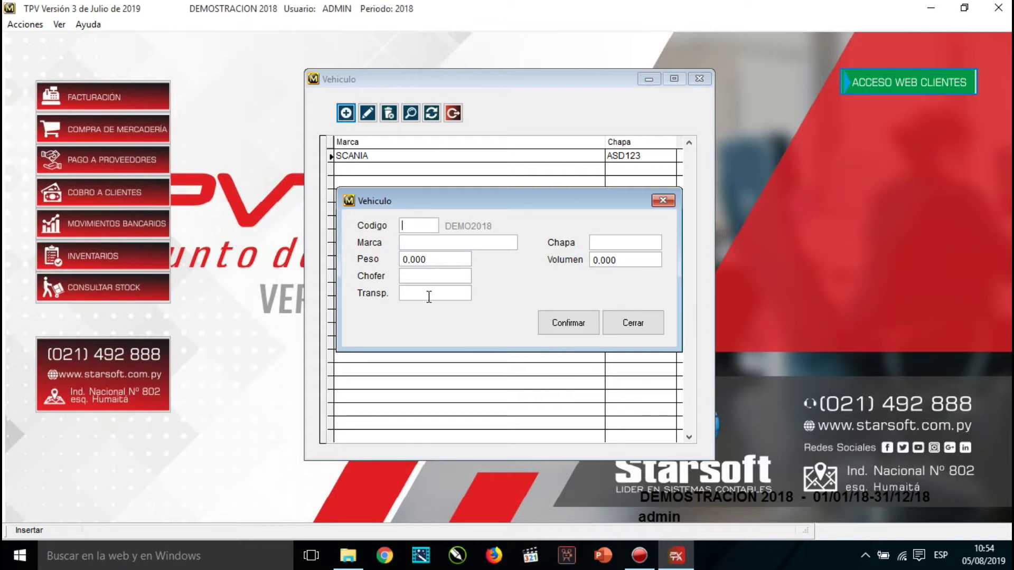
type("01")
key("Tab")
type("FOTON")
type("ASD321")
key("Tab")
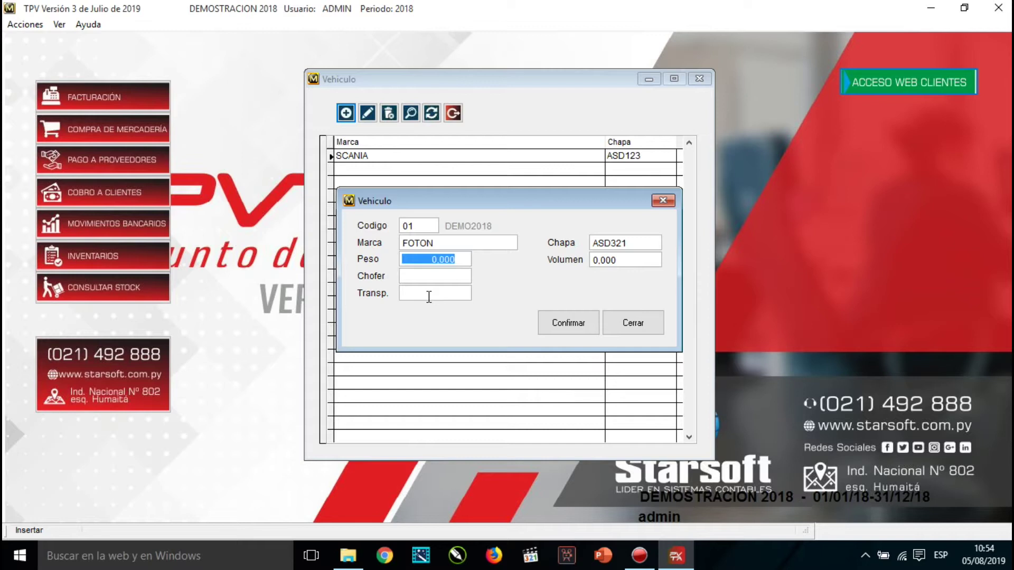
type("2000")
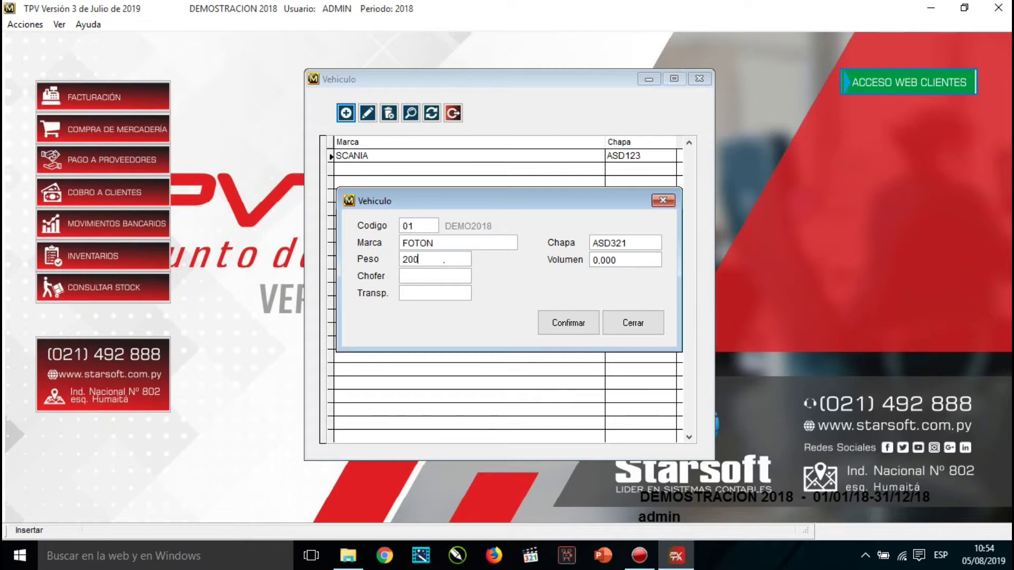
key("Tab")
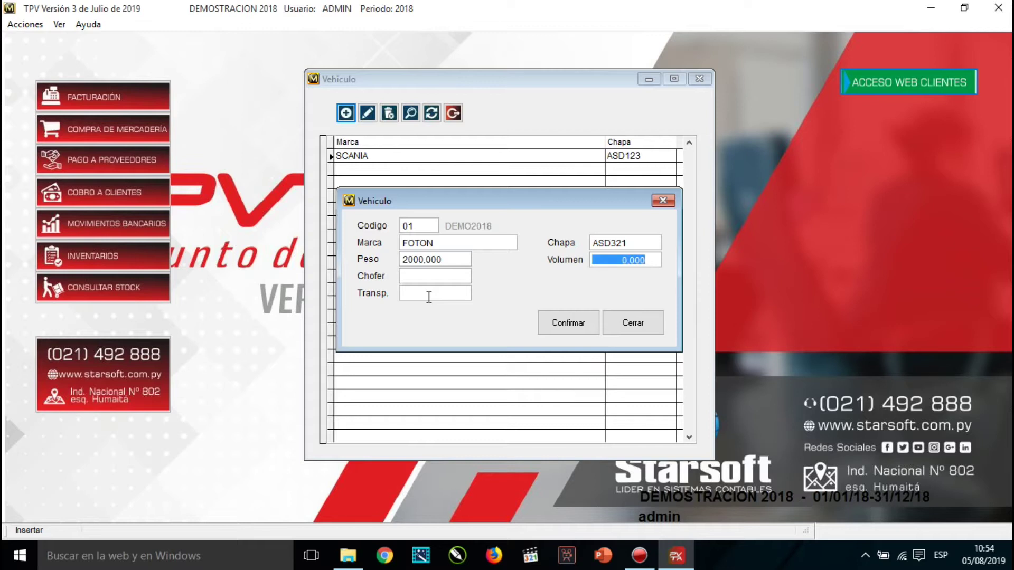
type("3 .")
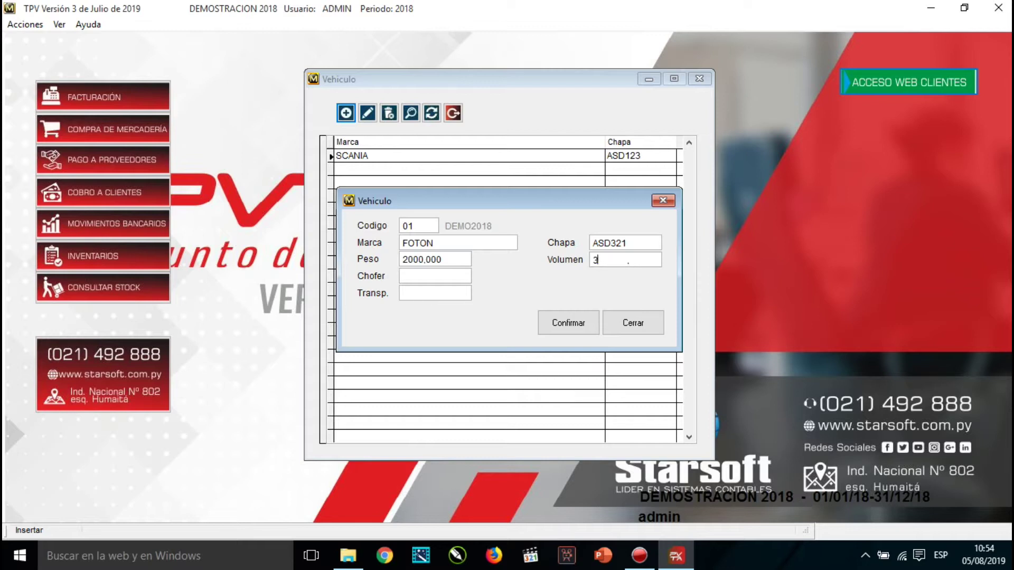
Assign driver CHOFER 001 and carrier 01 to the vehicle, confirm it and close the vehicles list.
key("Tab")
key("Return")
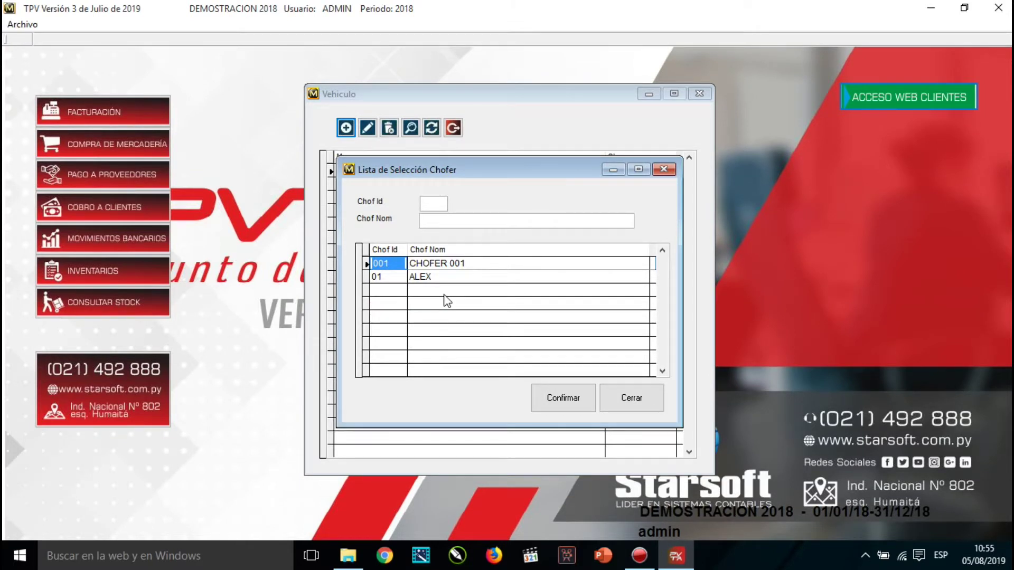
key("Down")
key("Up")
key("Return")
key("Return")
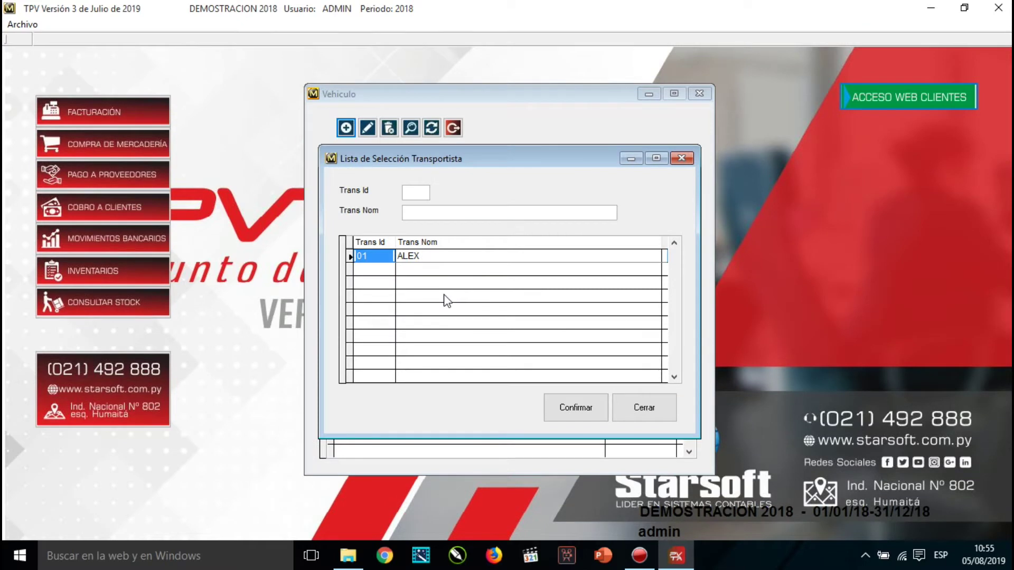
key("Return")
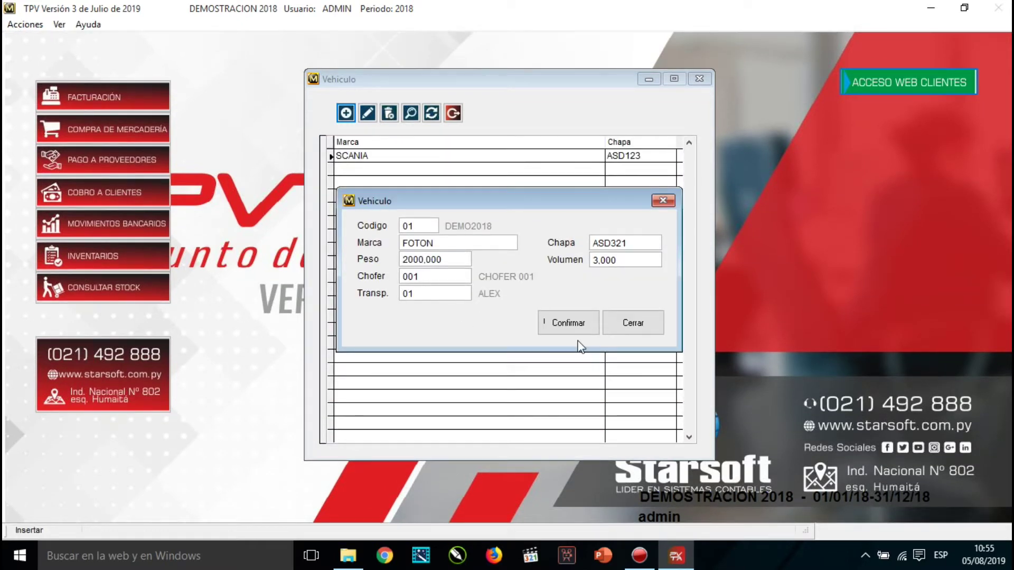
left_click(572, 322)
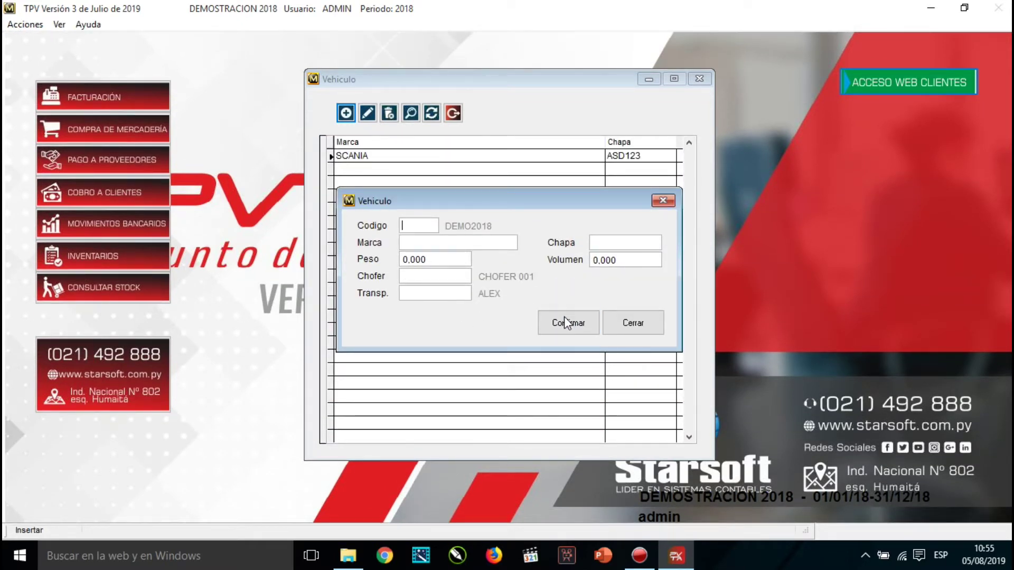
left_click(626, 323)
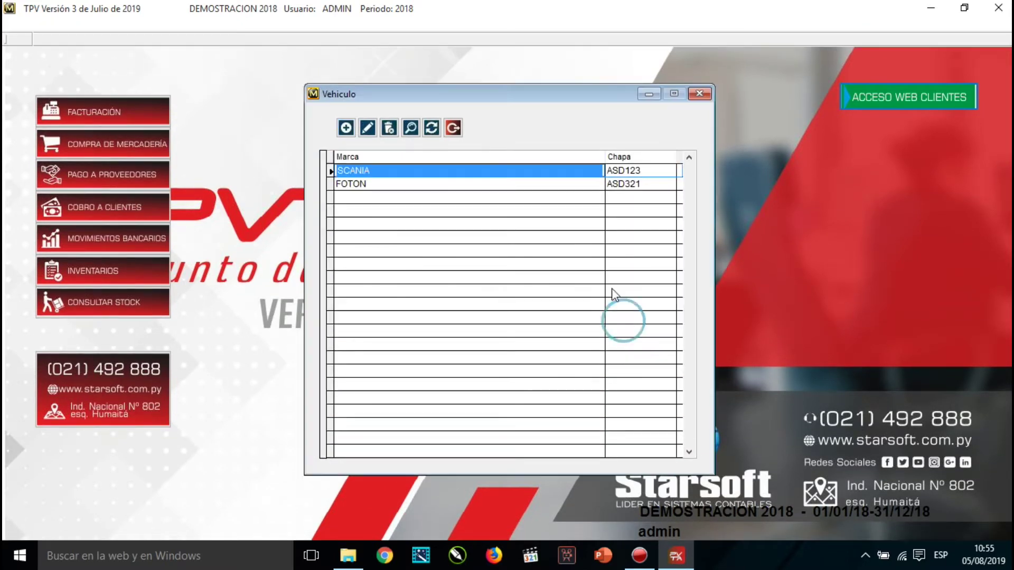
left_click(453, 128)
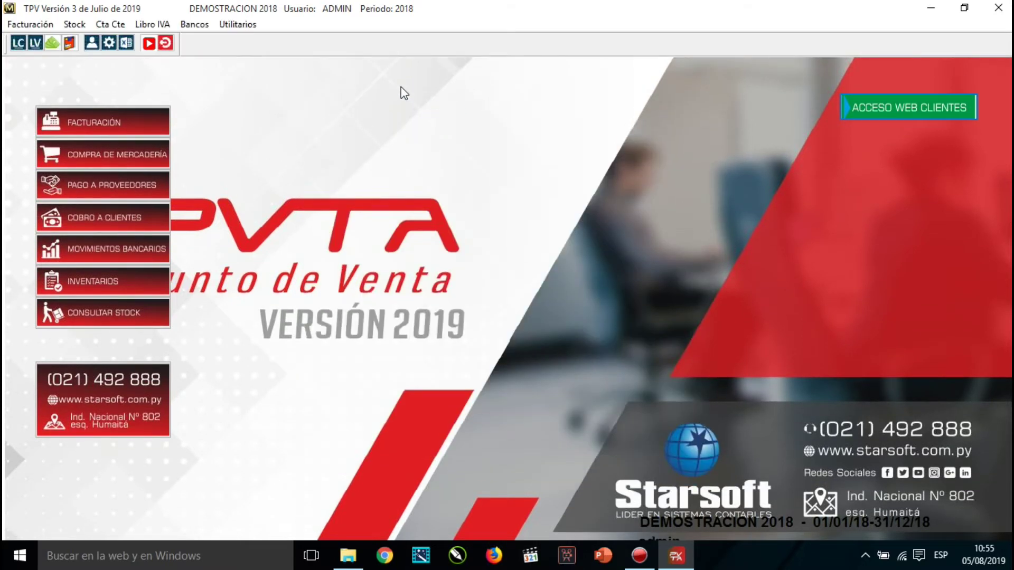
Open the Cobradores list under Utilitarios > Archivos > Cobranza.
left_click(240, 25)
mouse_move(267, 55)
mouse_move(427, 98)
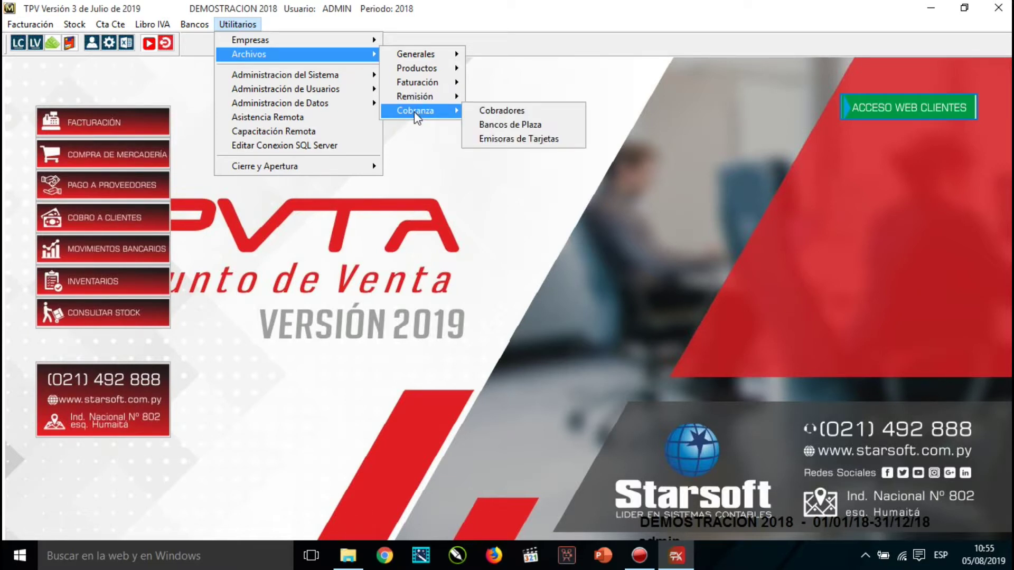
left_click(539, 116)
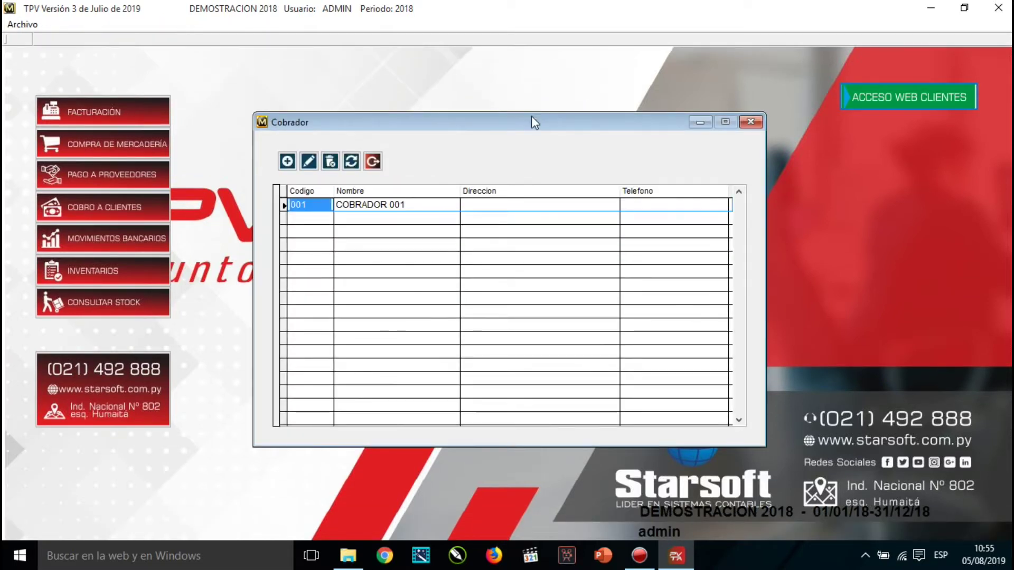
Enter new collector 02 with the collector's name, address and phone.
left_click(287, 161)
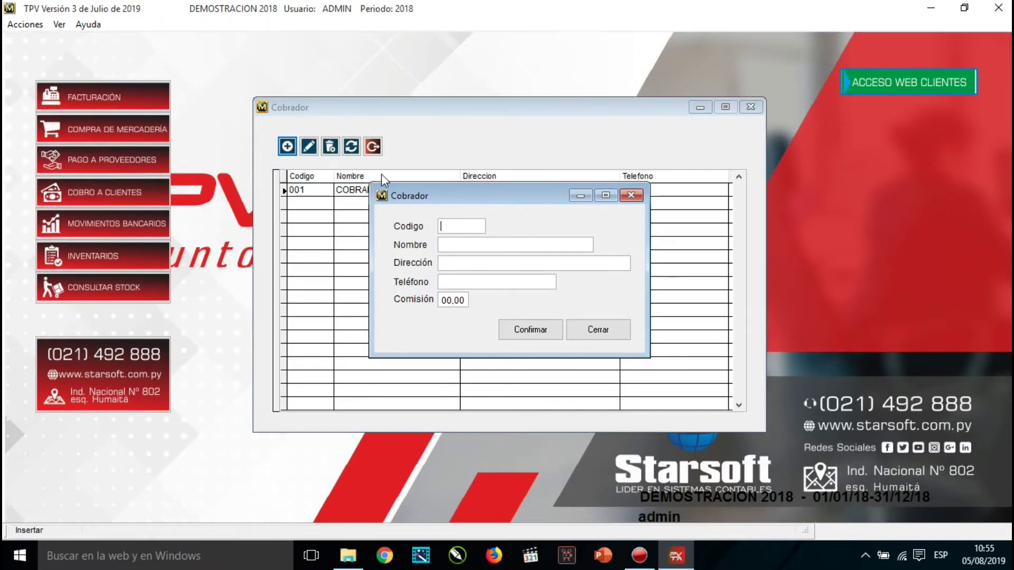
type("02")
key("Tab")
type("ALEX")
key("Tab")
type("ASDASDAS")
key("Tab")
type("ASDAS")
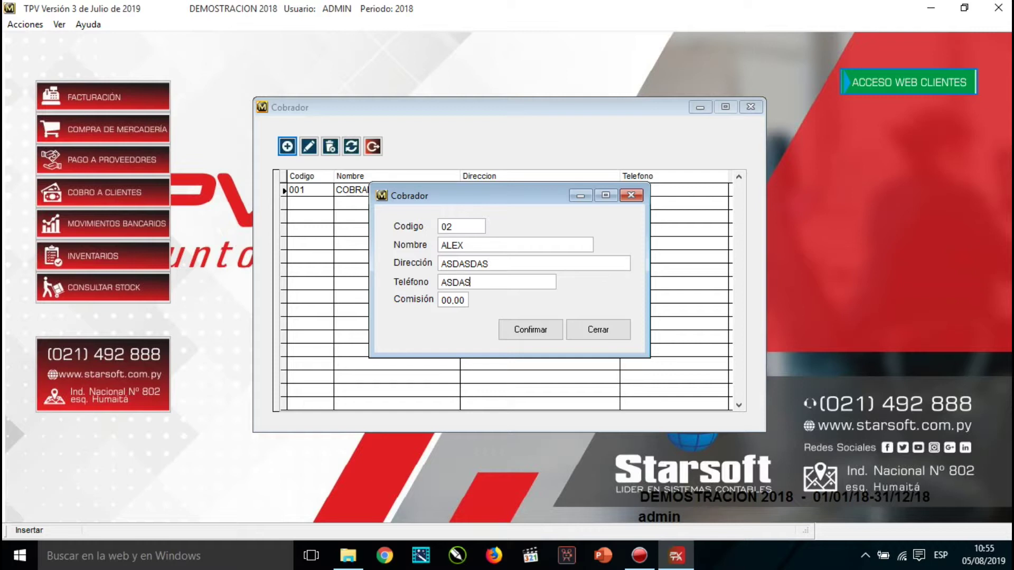
key("Tab")
Set collector 02's commission to 02.00 and save it.
left_click(441, 300)
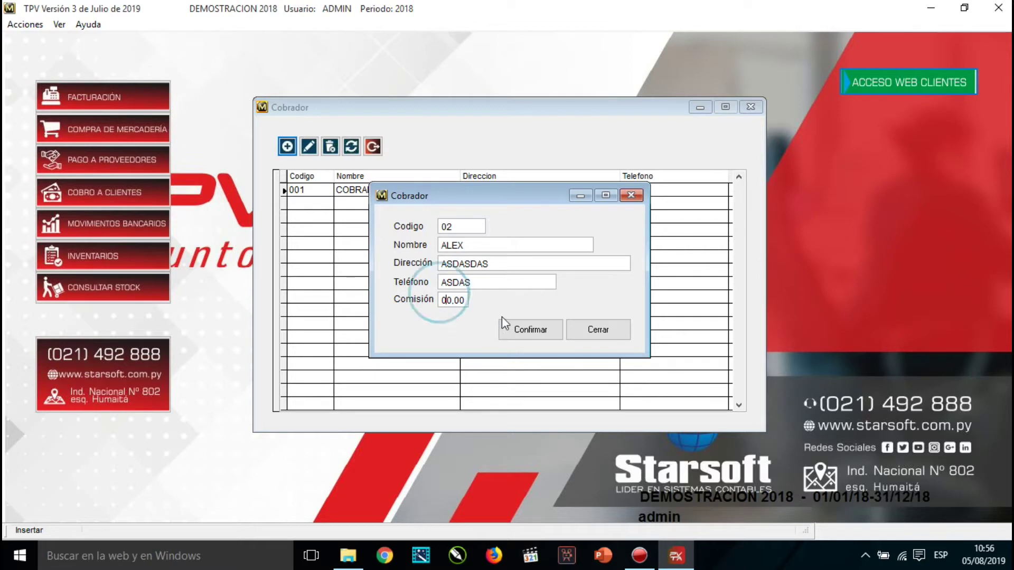
type("2")
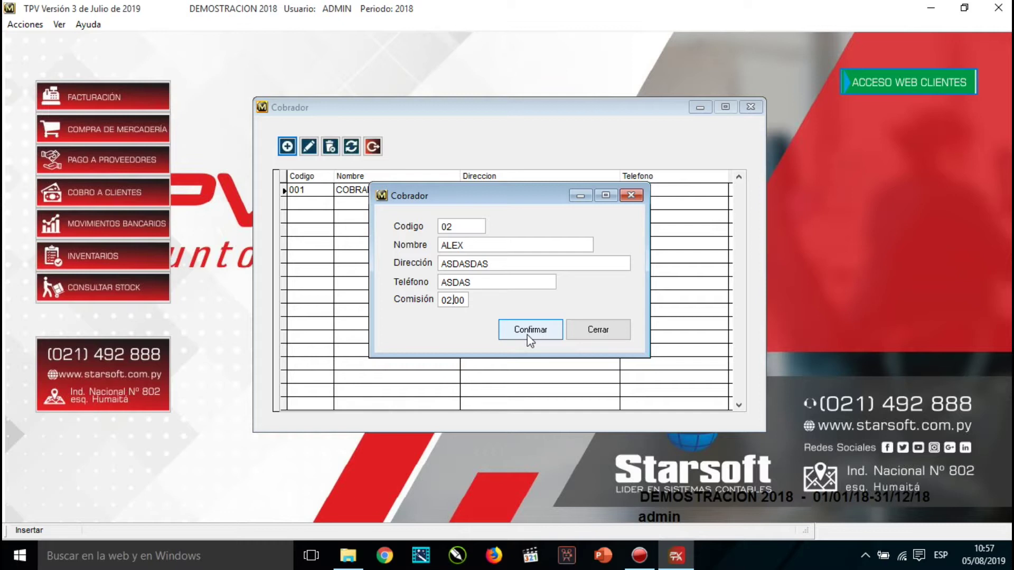
left_click(533, 331)
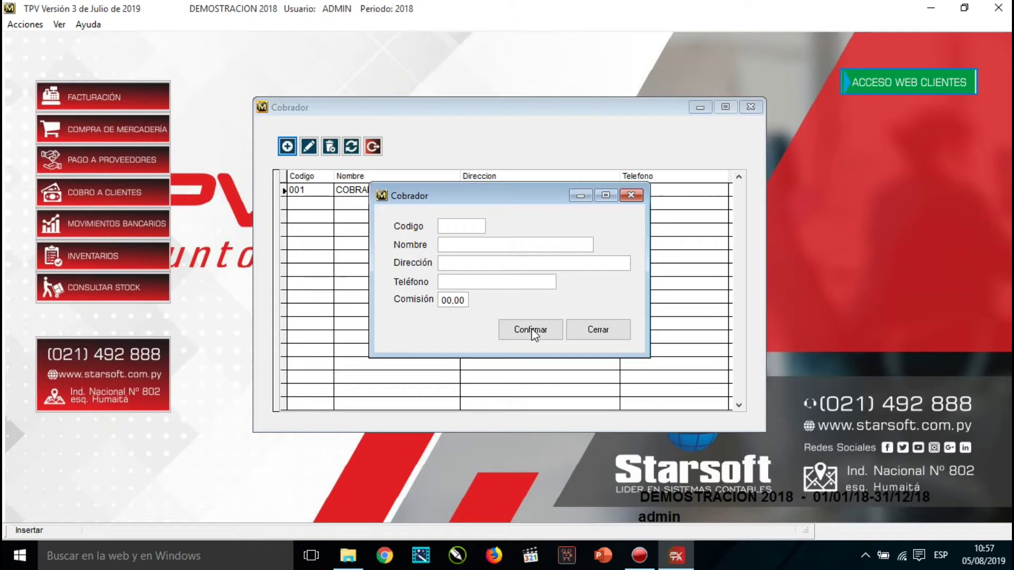
Close the collector entry form and collectors list, and reopen the Utilitarios > Archivos menu.
left_click(599, 331)
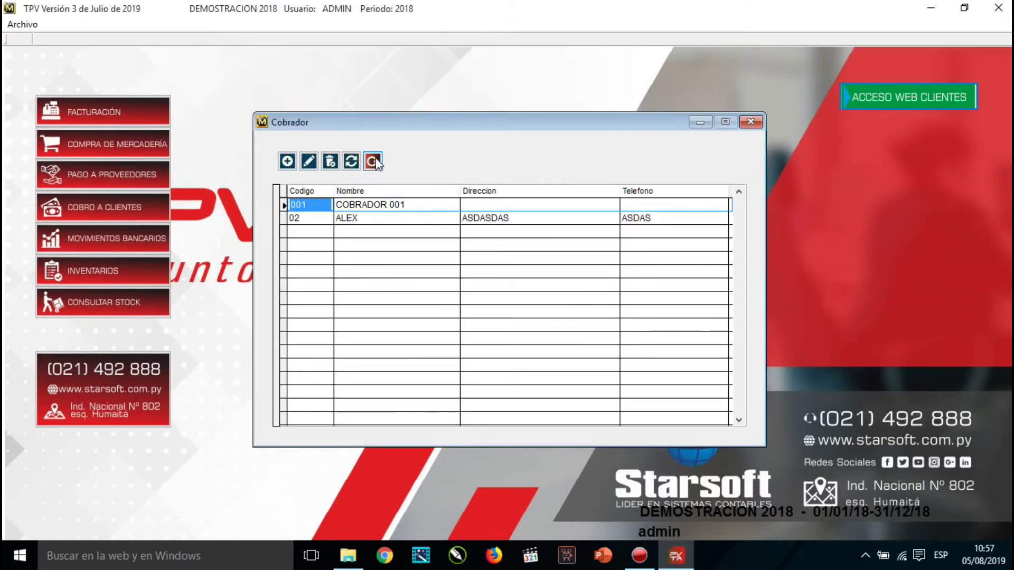
left_click(373, 162)
left_click(238, 24)
mouse_move(284, 55)
mouse_move(422, 121)
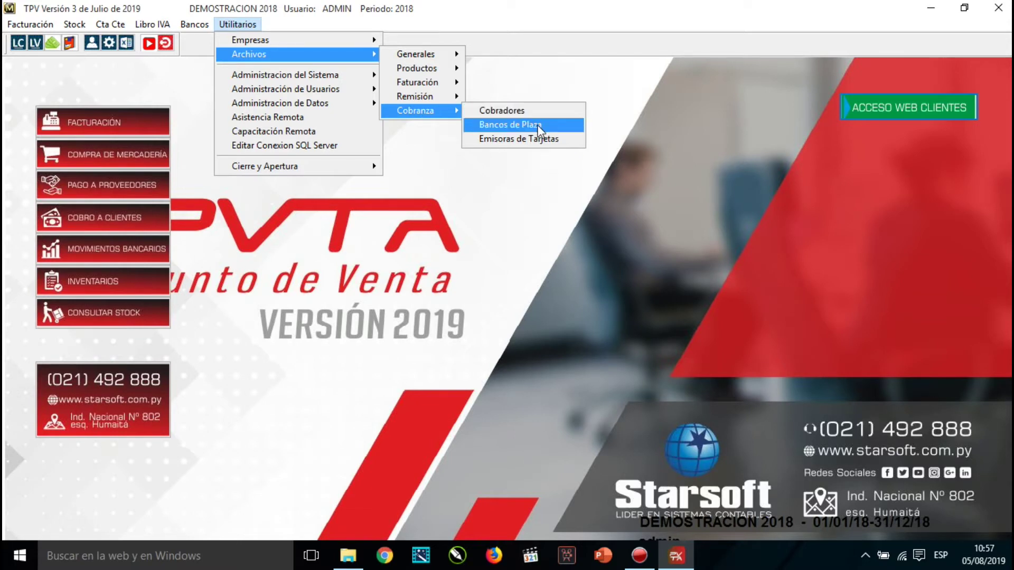
Add local bank 01, BANCO XXX, address ASDASDA, then select its name in the list.
left_click(539, 125)
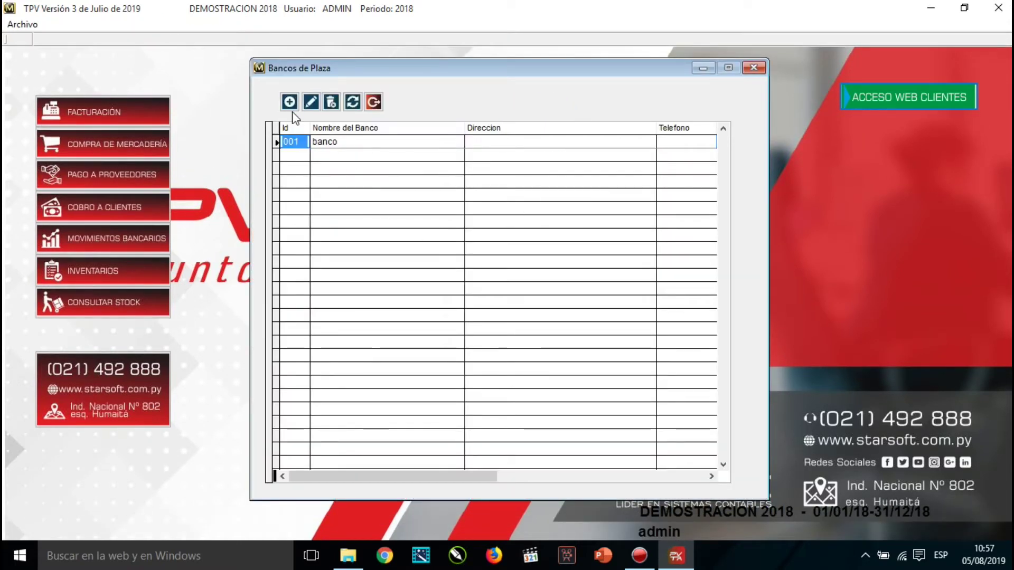
key("Insert")
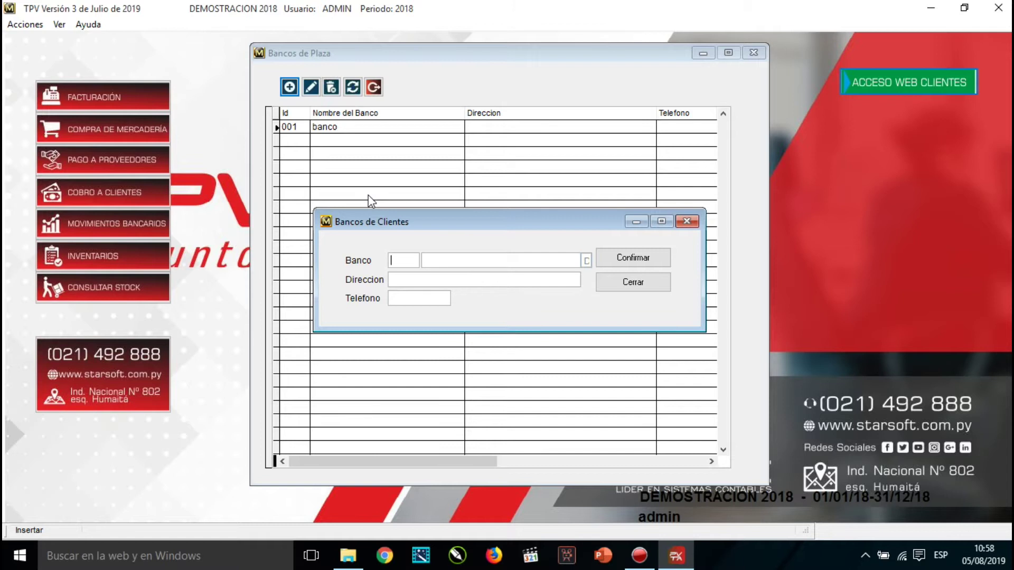
type("01")
key("Return")
type("BANCO XXX")
key("Tab")
type("ASDASDA")
key("Tab")
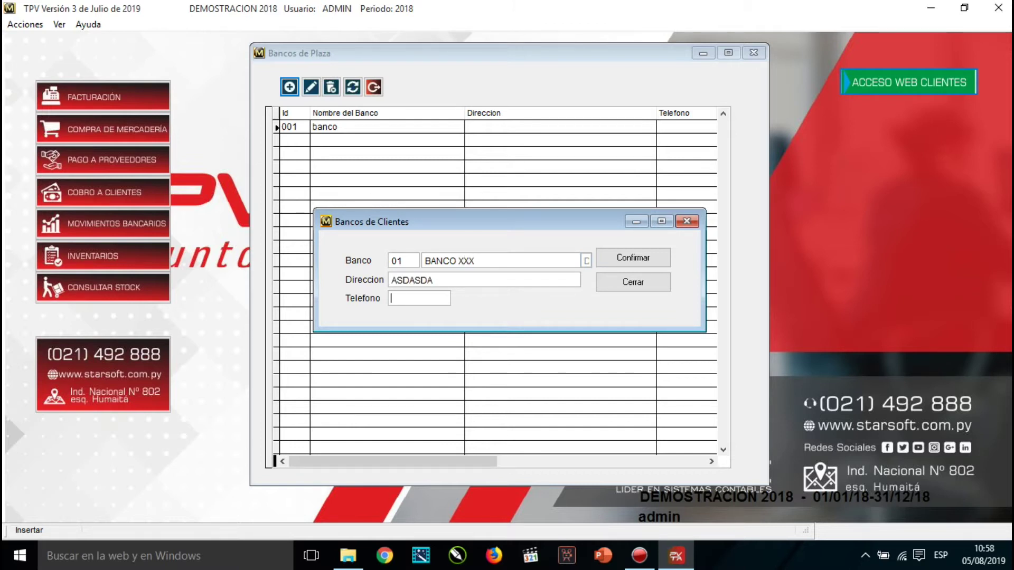
key("Return")
left_click(634, 284)
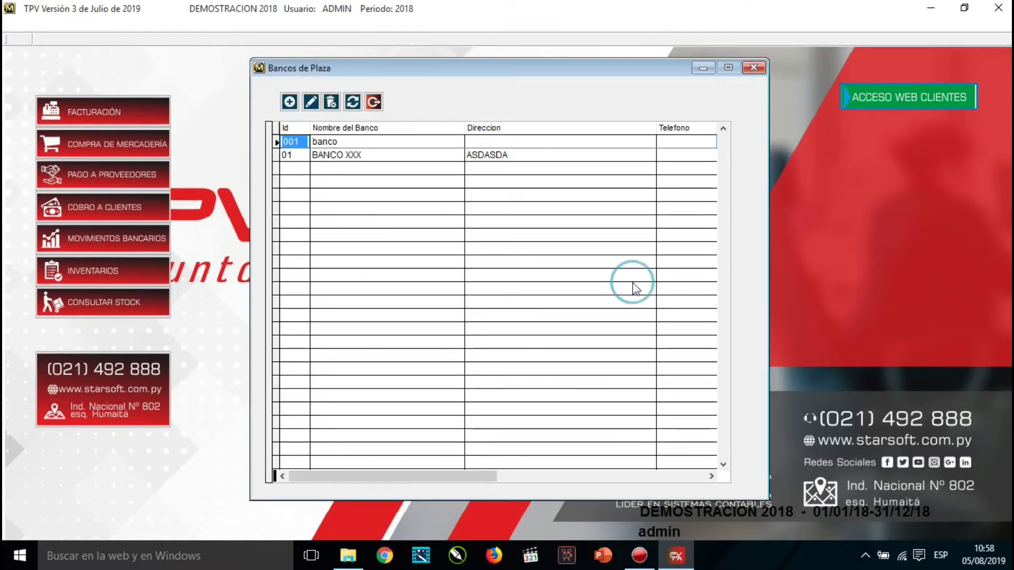
left_click(320, 155)
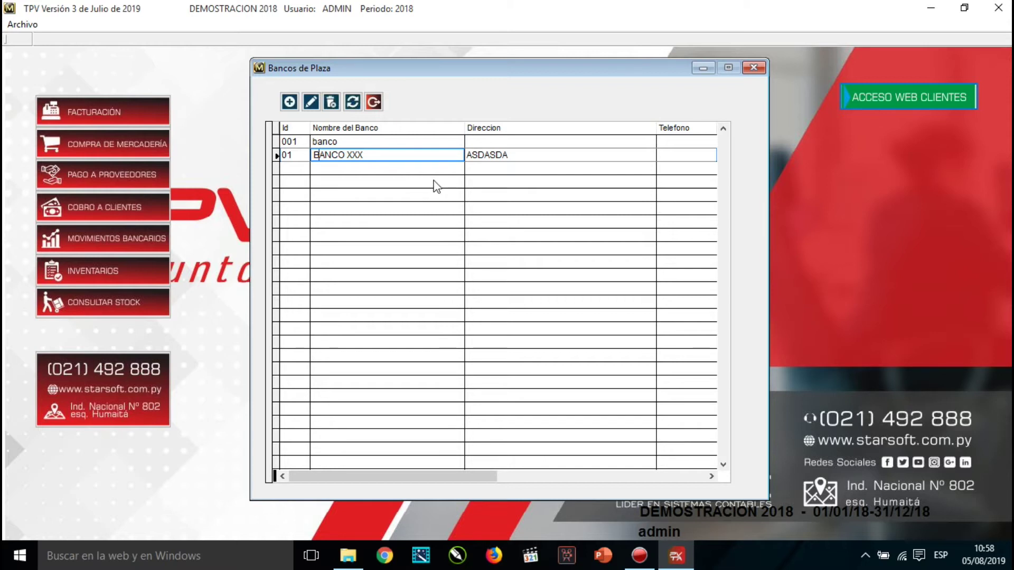
left_click_drag(364, 155, 310, 159)
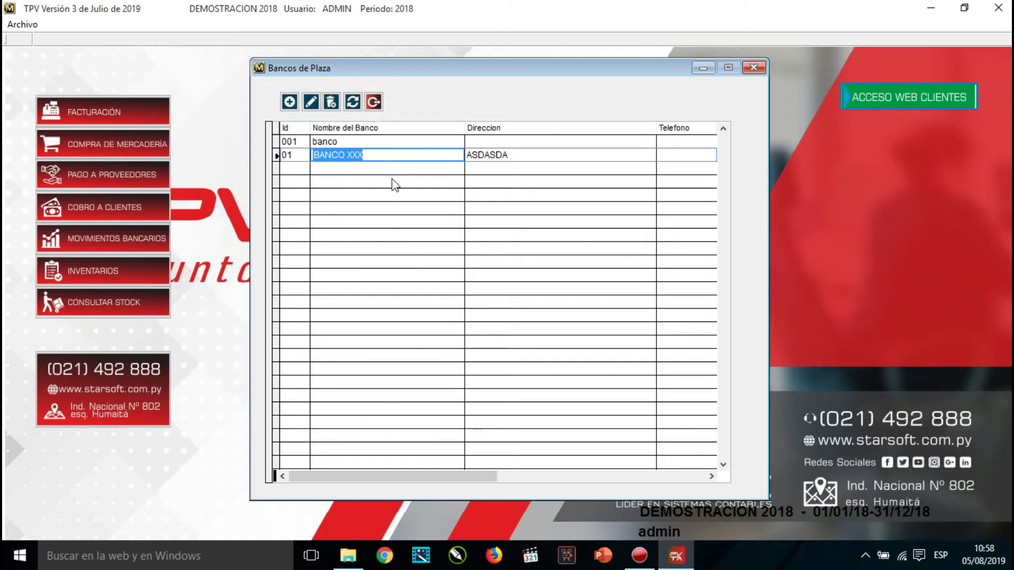
Close the local banks list and open the card issuers (Tarjetas) list.
left_click(374, 102)
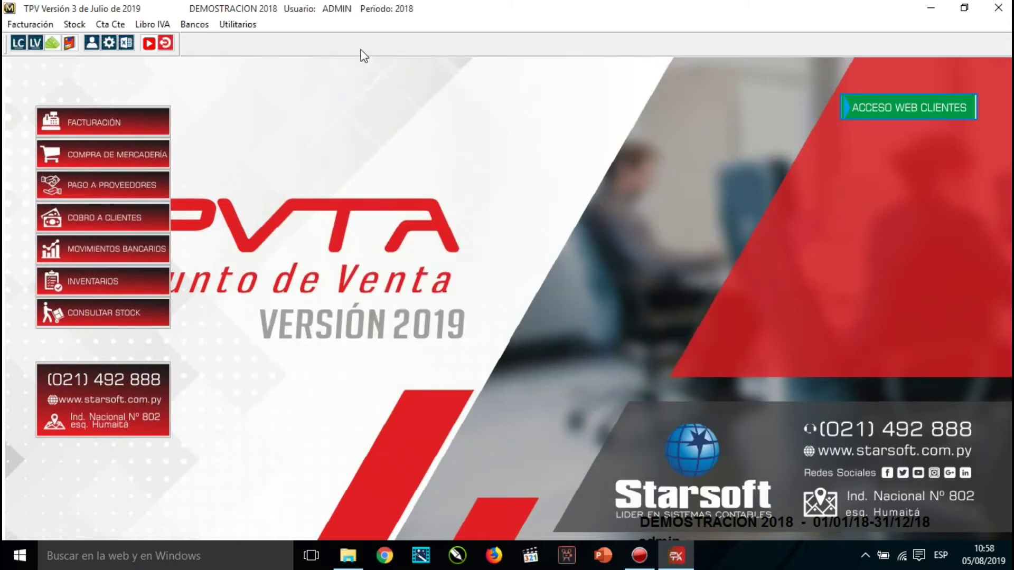
left_click(238, 25)
mouse_move(254, 54)
mouse_move(437, 112)
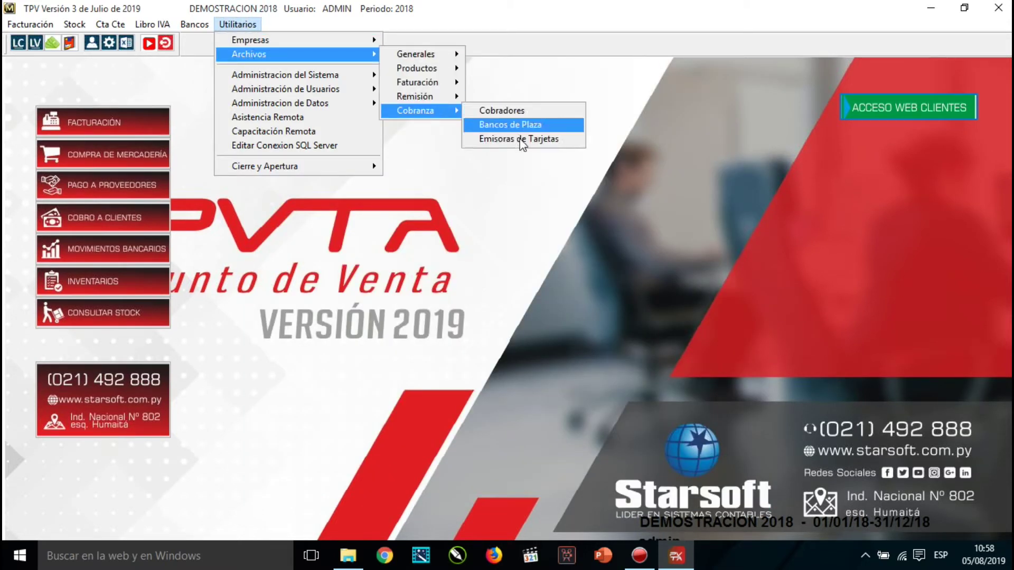
left_click(528, 140)
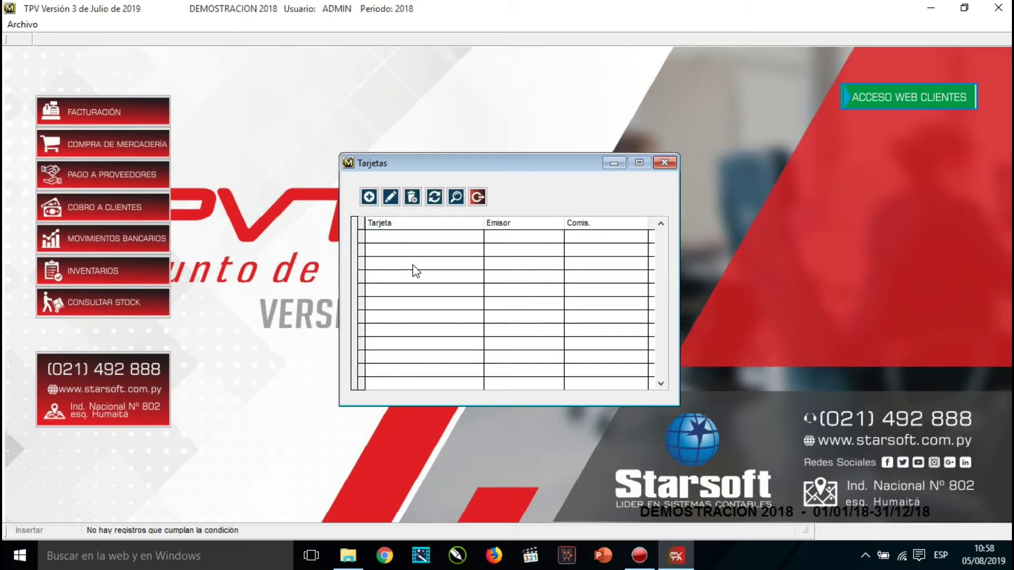
Add a new MASTERCARD credit card with processor BANCARD.
left_click(369, 197)
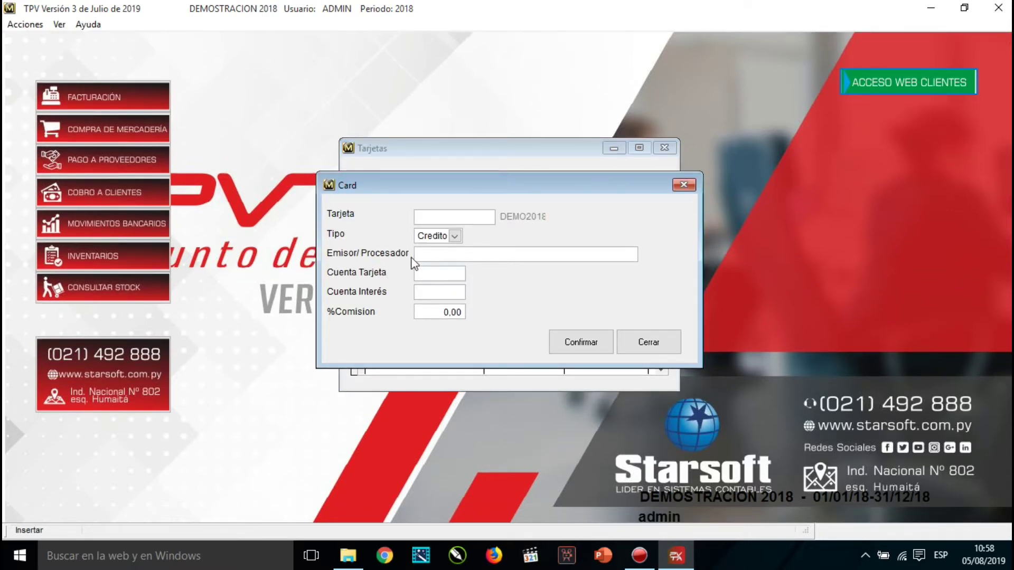
type("MASTERCARD")
left_click(433, 236)
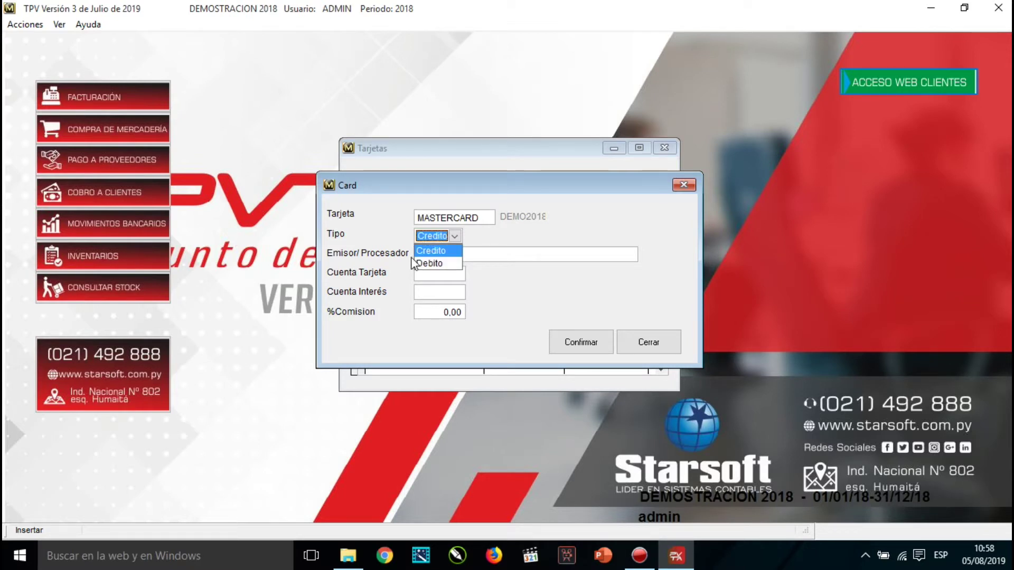
left_click(457, 251)
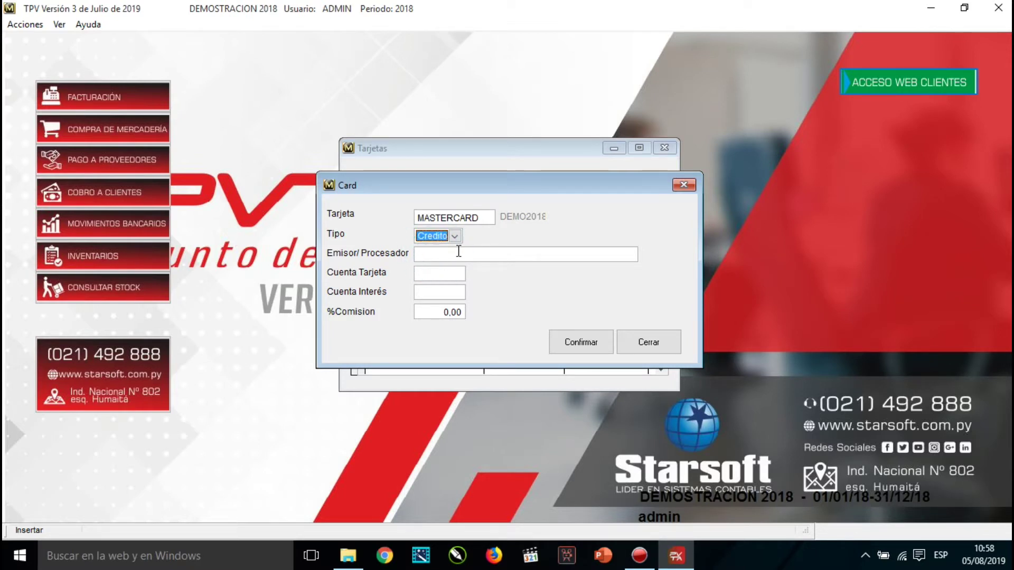
left_click(459, 253)
type("BANCARD")
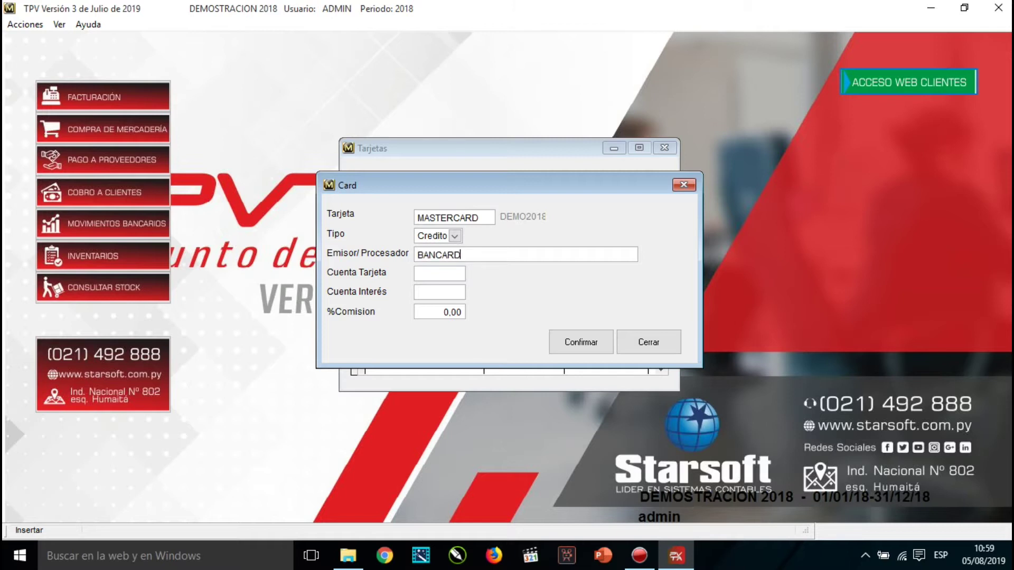
Set card and interest accounts to 11111 (Caja), save the card, and close the list.
double_click(454, 276)
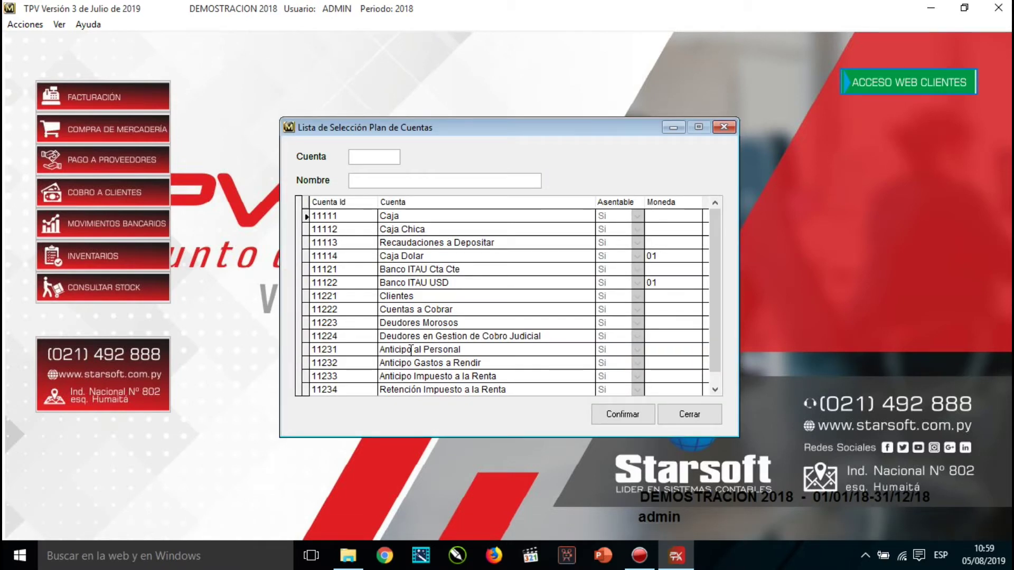
left_click(692, 420)
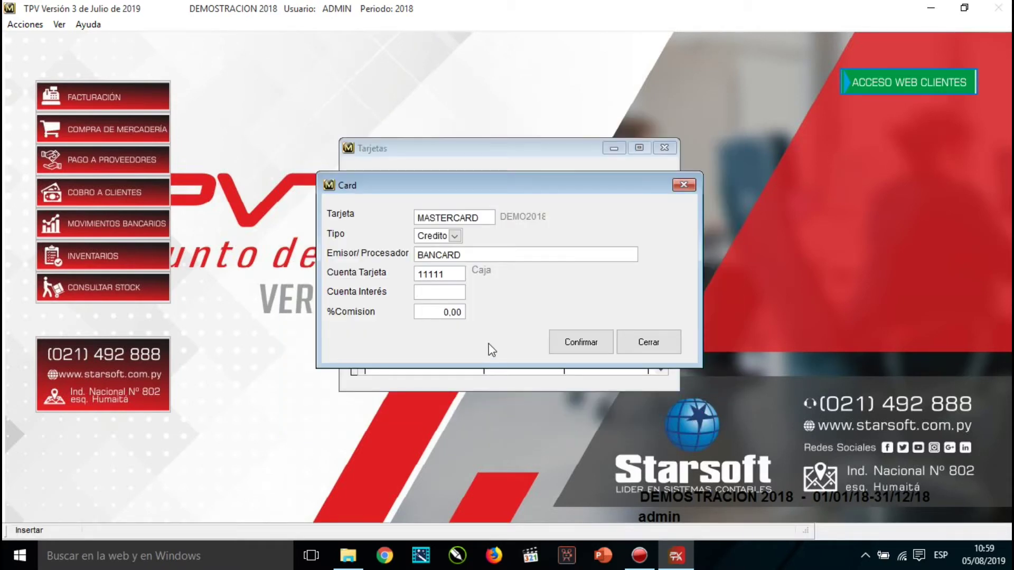
type("11111.")
key("Return")
left_click(579, 344)
left_click(625, 343)
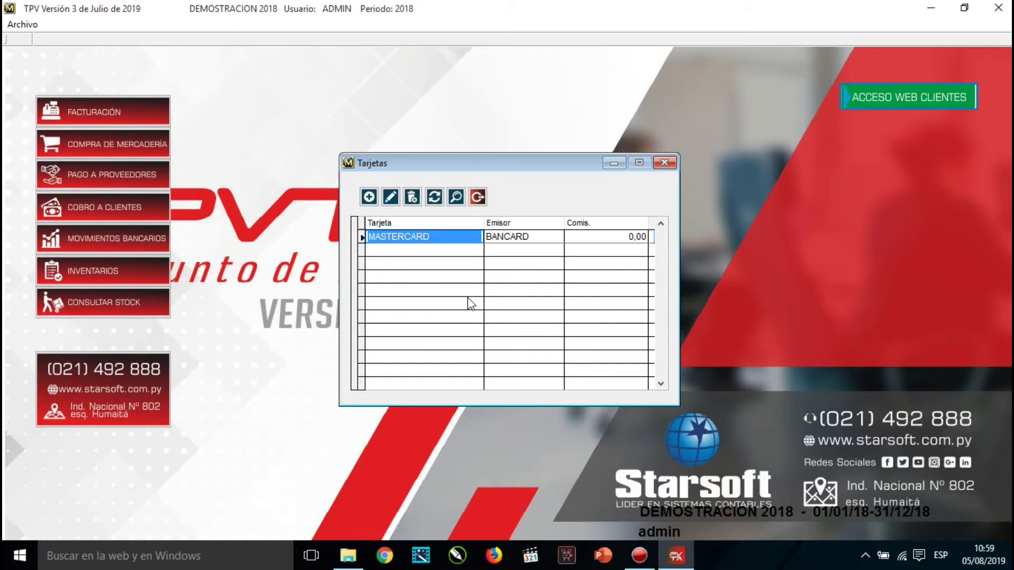
left_click(478, 197)
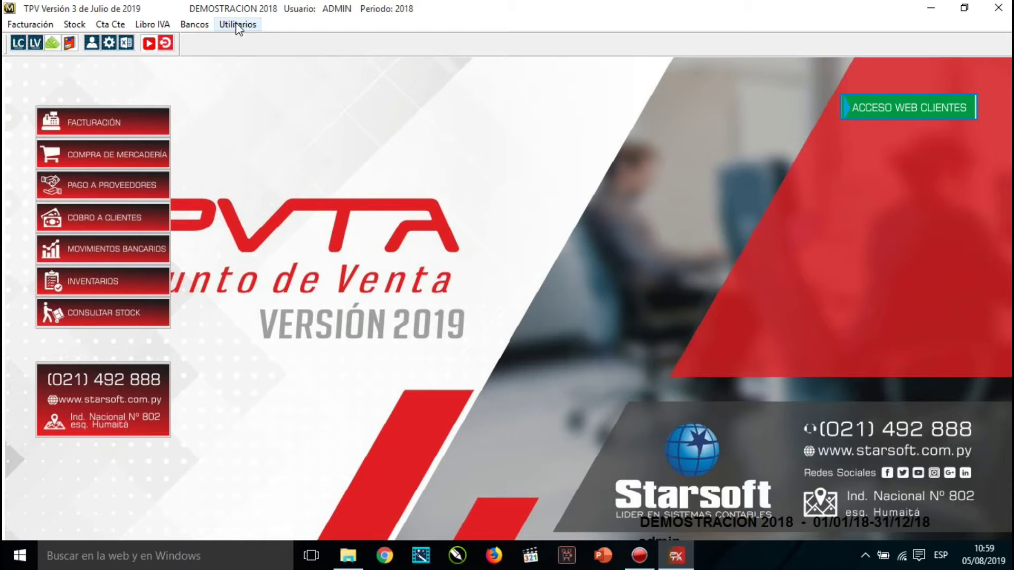
Open Configuración Operativa from the Libro IVA menu.
left_click(162, 24)
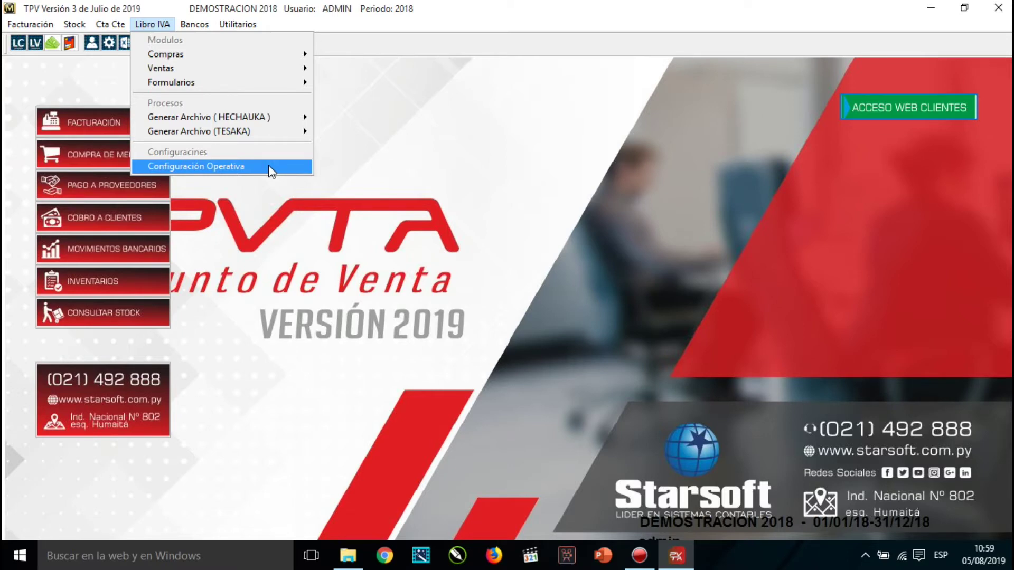
left_click(269, 165)
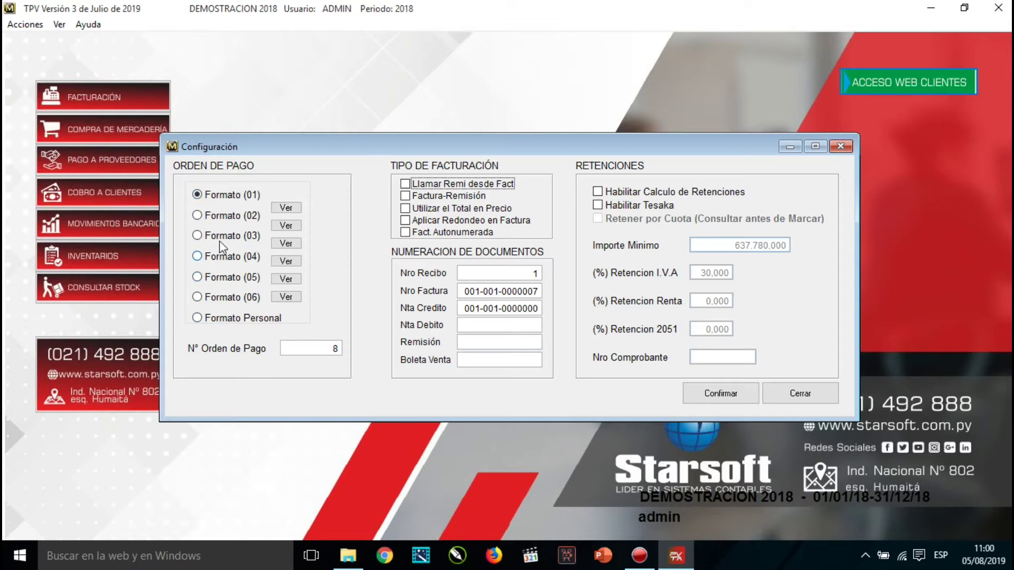
left_click(227, 217)
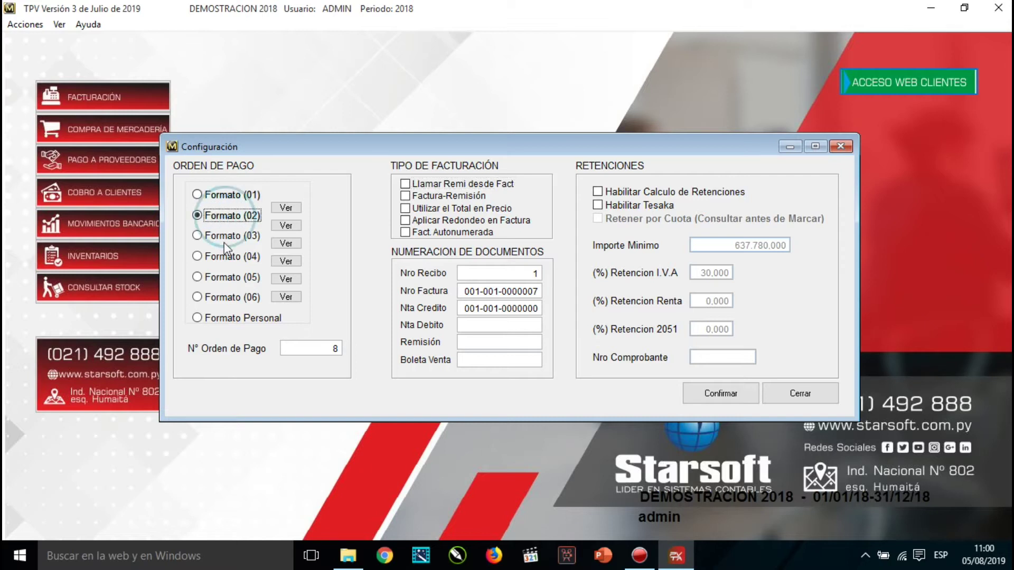
left_click(223, 239)
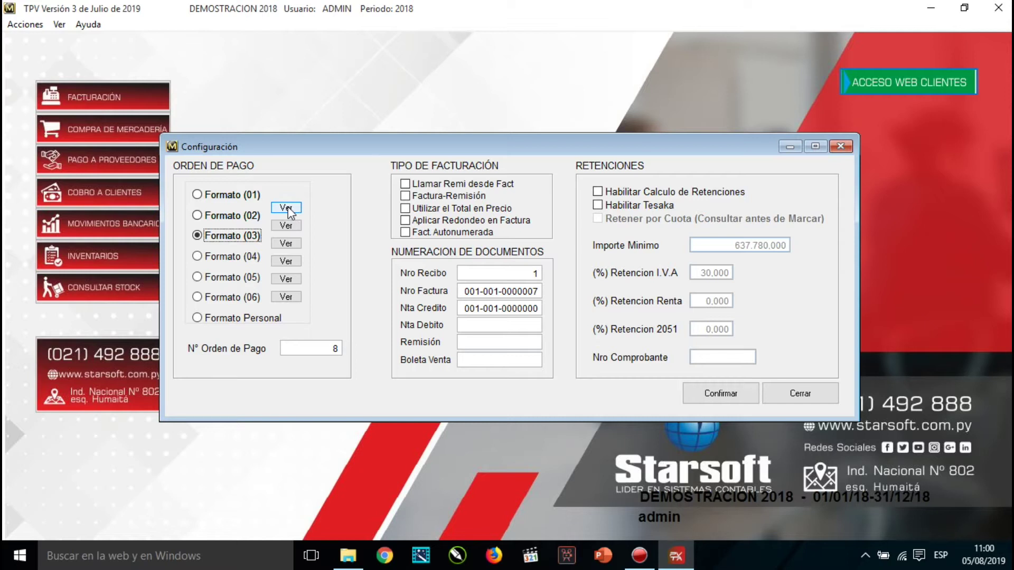
left_click(286, 209)
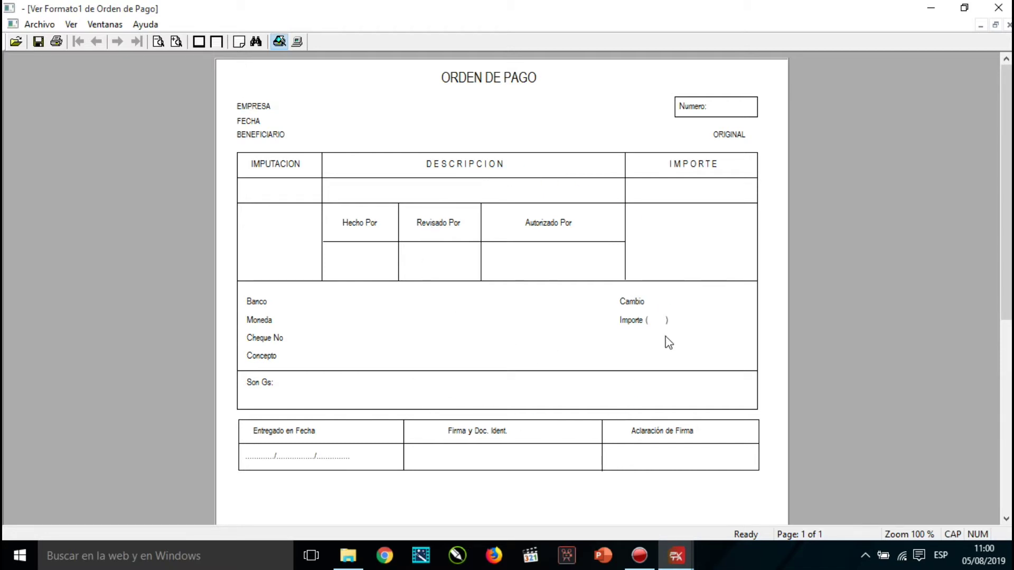
left_click(999, 7)
left_click(219, 198)
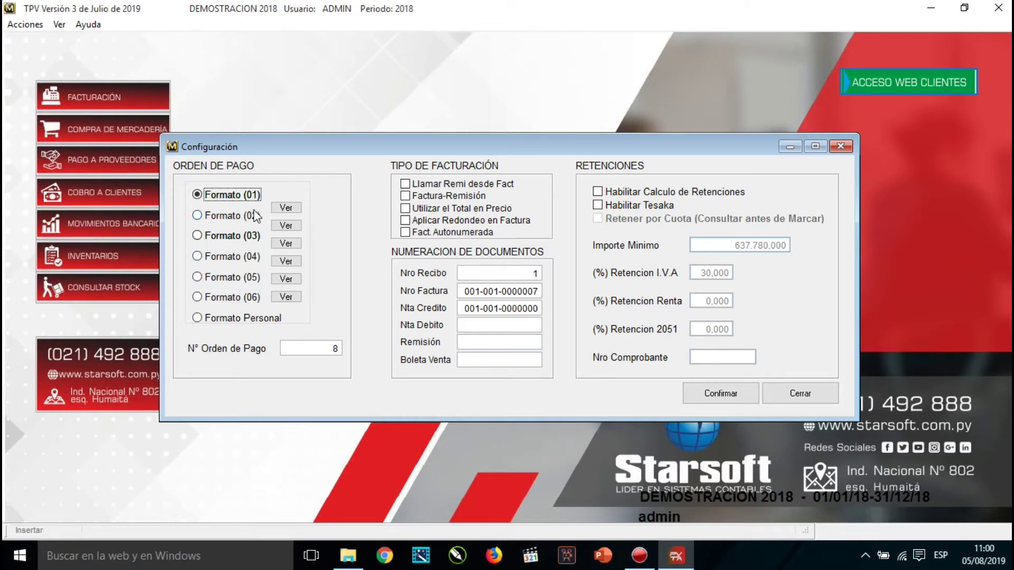
Switch payment orders to Formato Personal and set Nº Orden de Pago to 0.
left_click(197, 319)
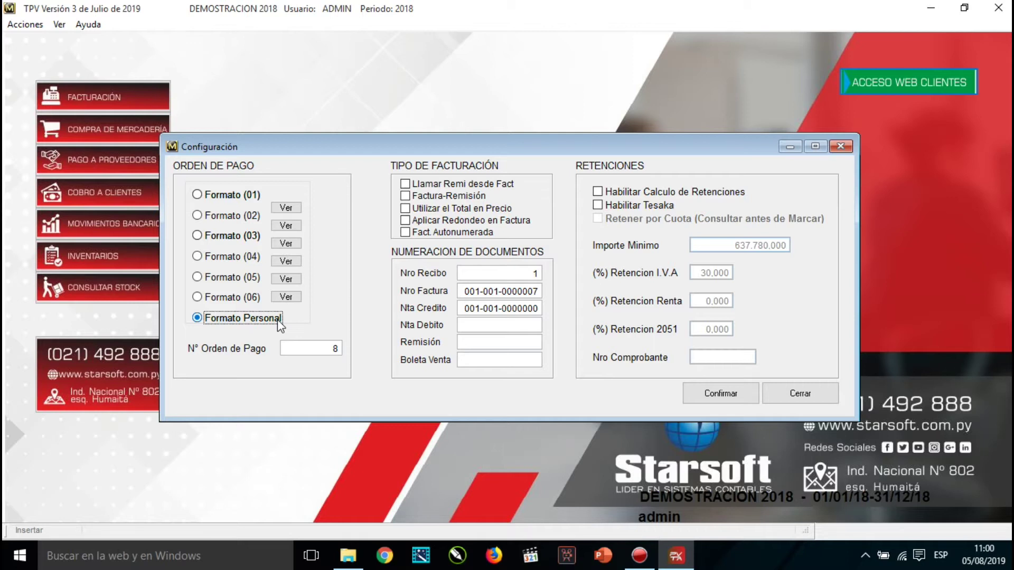
left_click(307, 349)
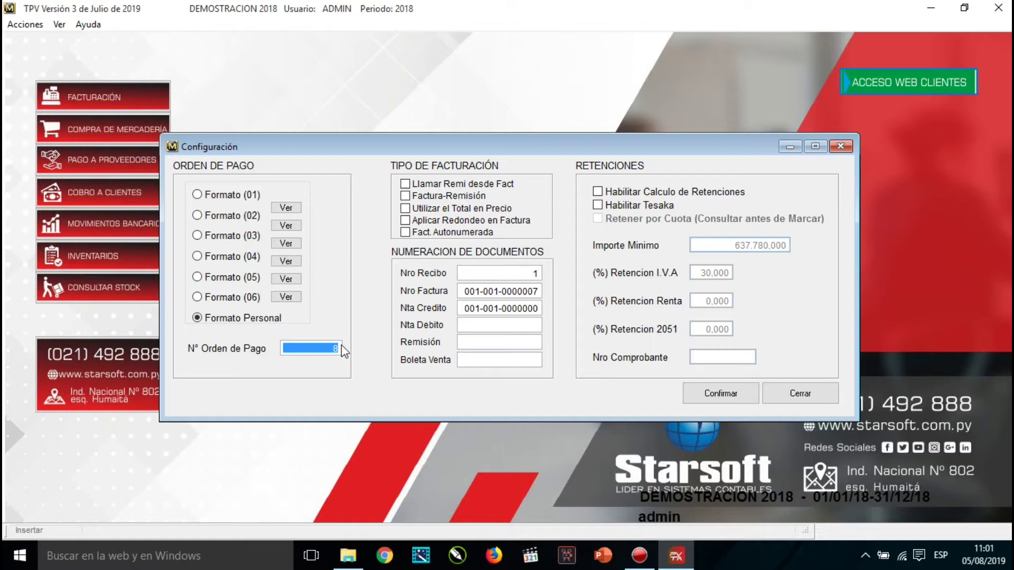
type("0")
key("Tab")
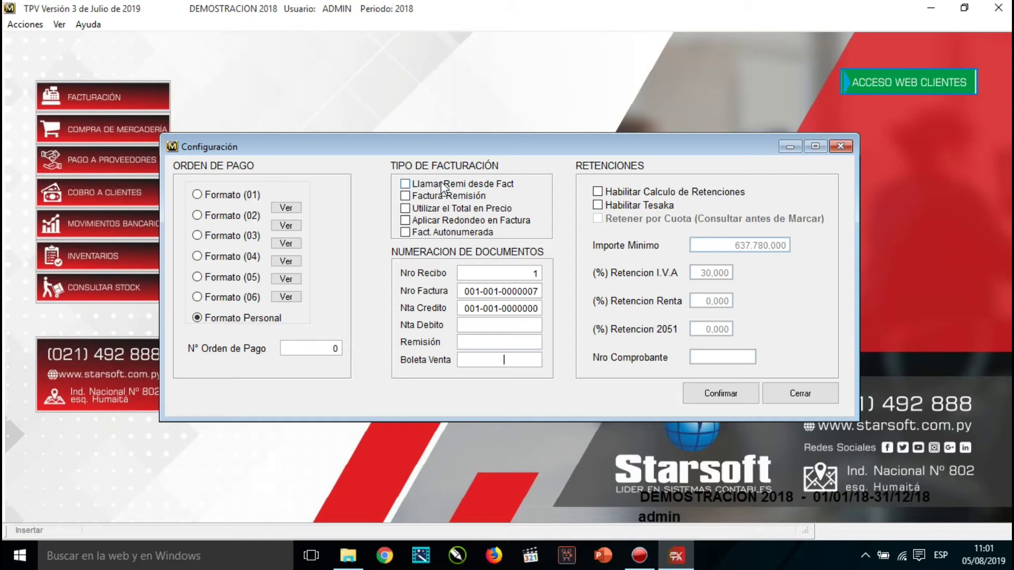
left_click(407, 184)
left_click(407, 185)
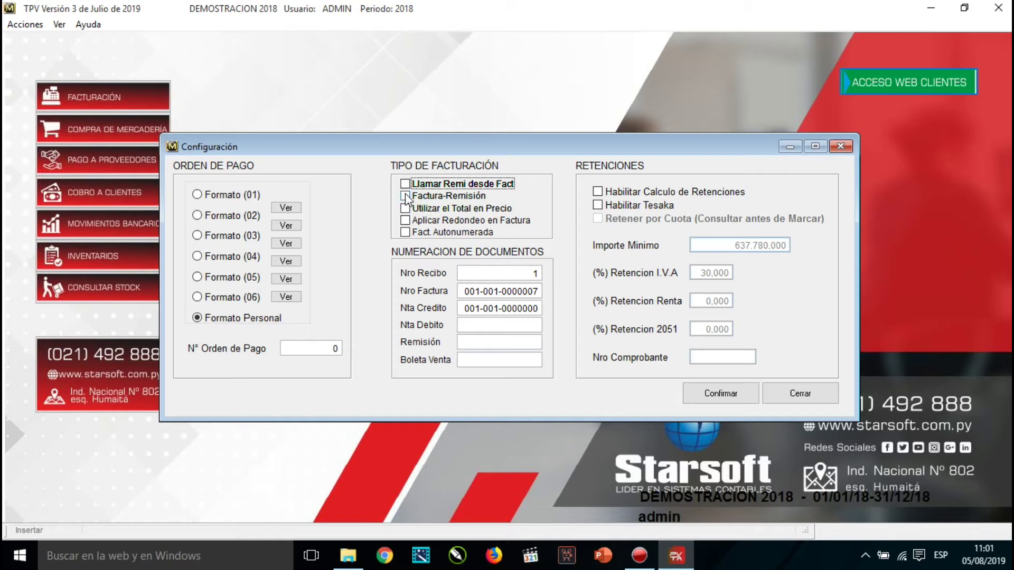
left_click(405, 195)
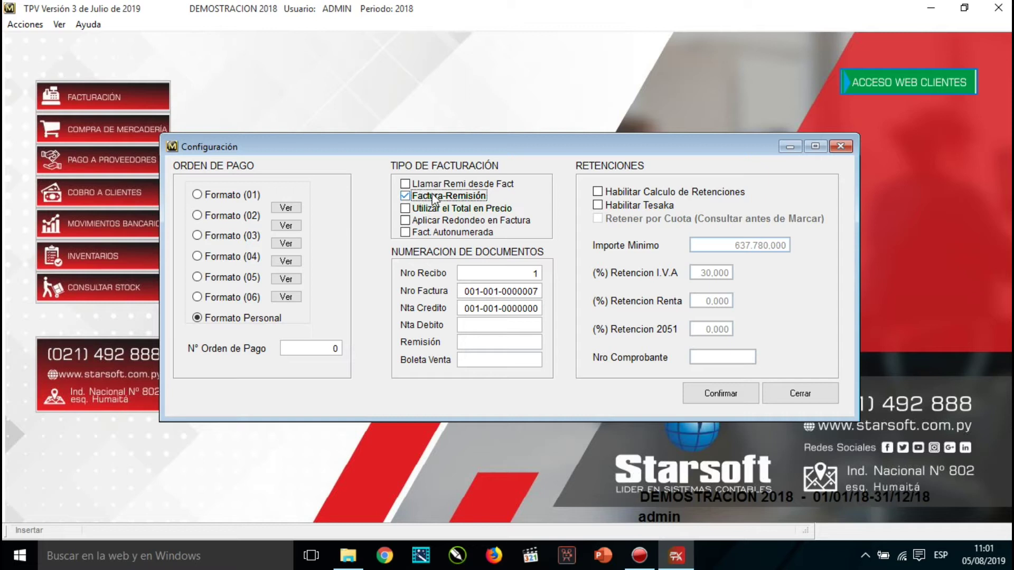
left_click(449, 196)
left_click(405, 209)
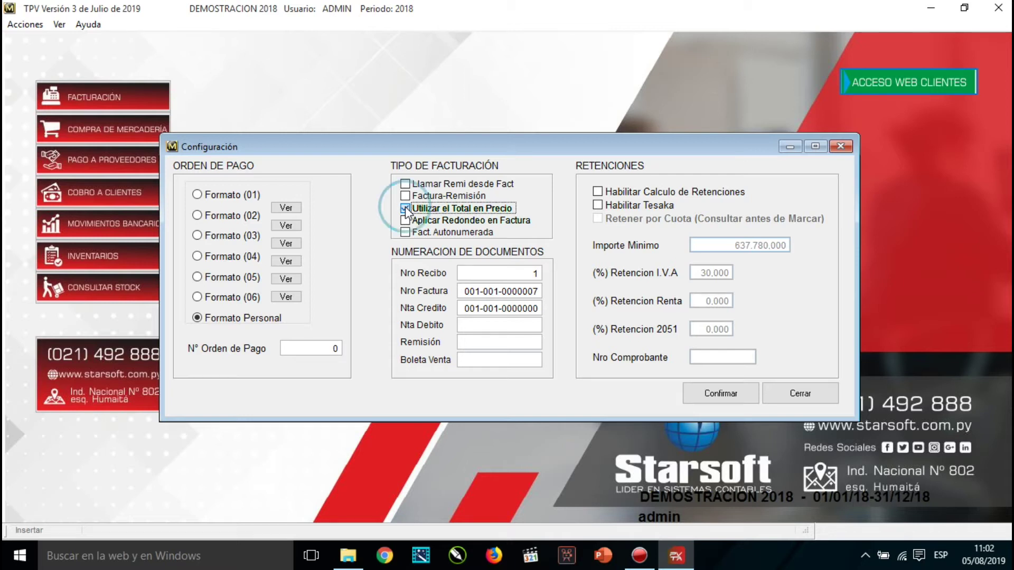
left_click(405, 207)
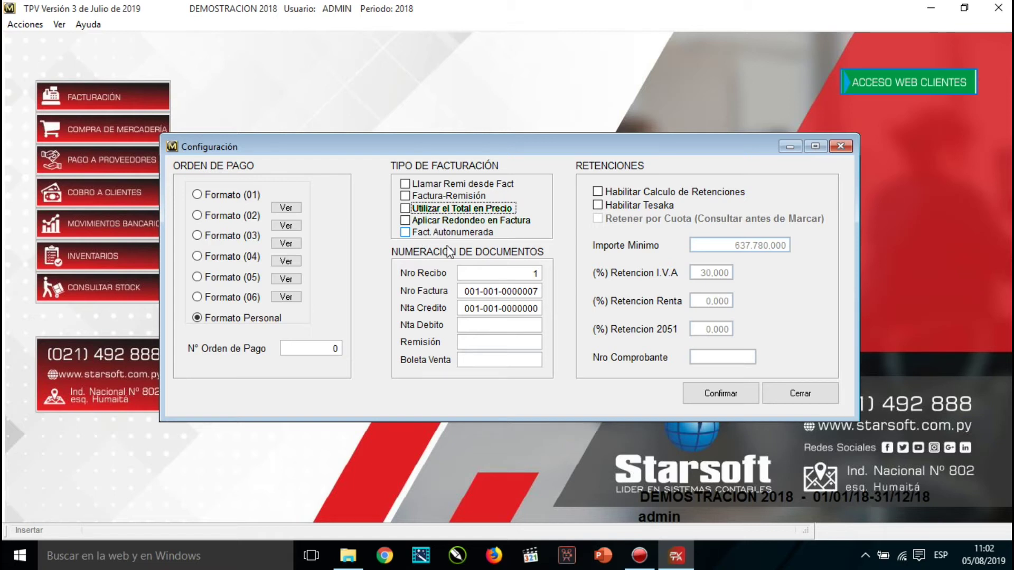
left_click(478, 273)
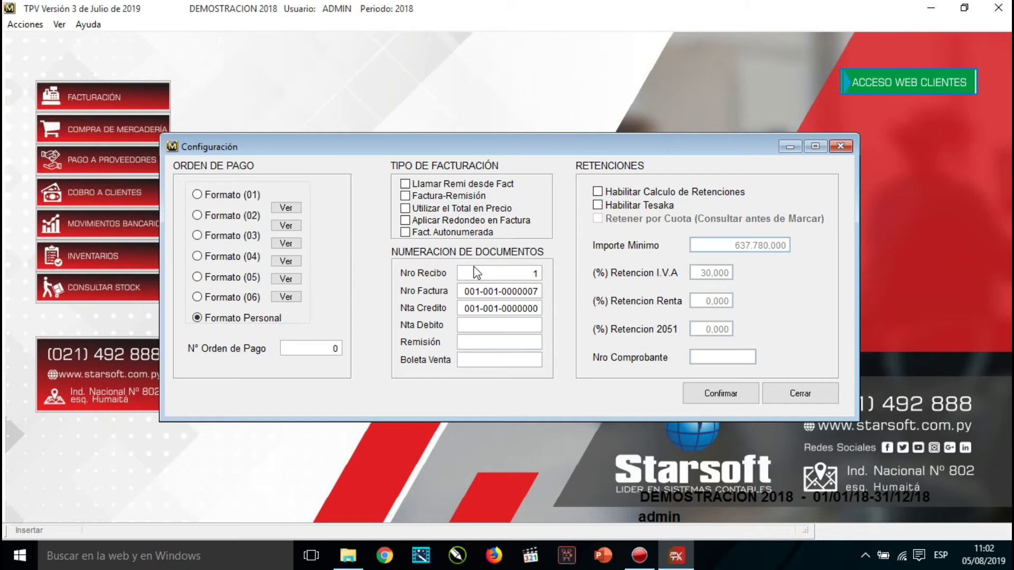
left_click(500, 277)
left_click_drag(532, 274, 544, 273)
left_click(533, 273)
type("2")
key("Tab")
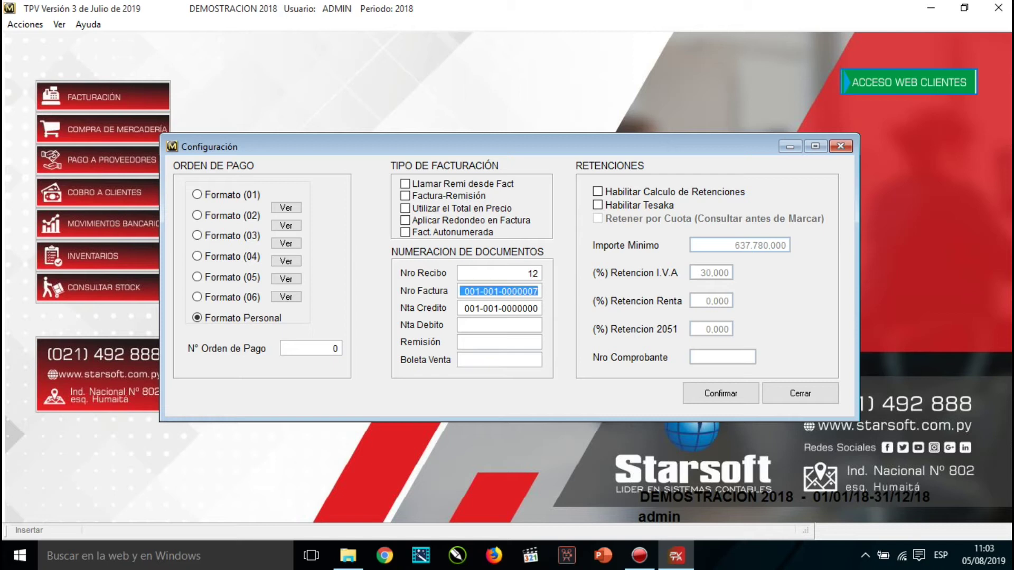
left_click(529, 291)
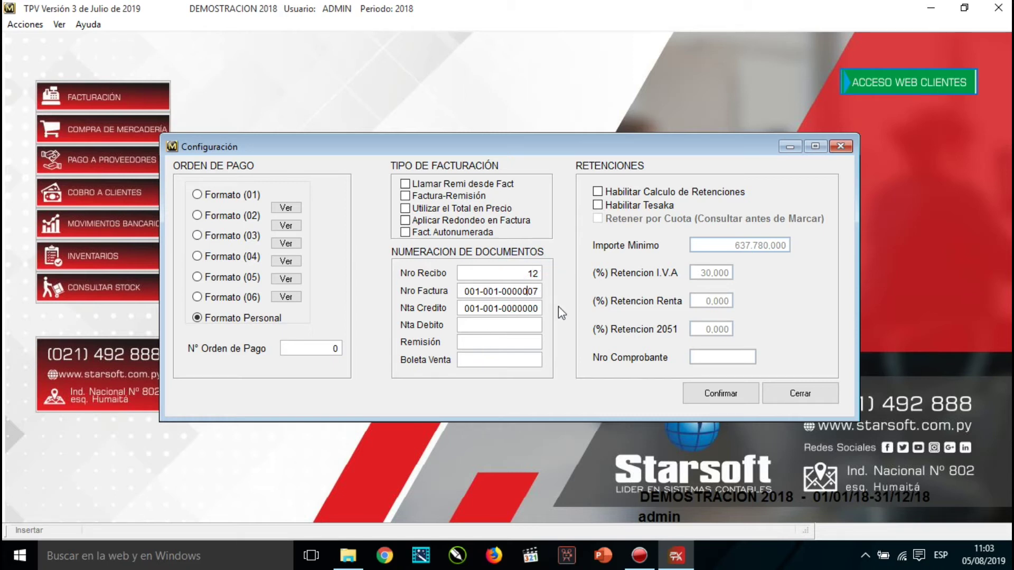
type("0")
left_click(496, 308)
left_click_drag(529, 309, 544, 312)
left_click(465, 327)
type("001-001-00000")
type("00")
left_click(504, 342)
type("00")
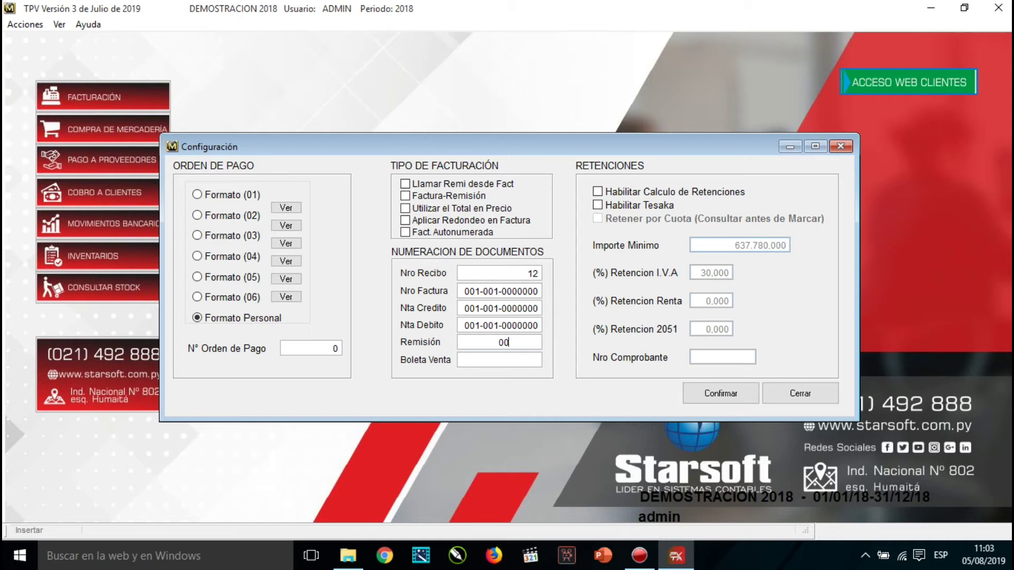
type("1-001-0000000")
key("Tab")
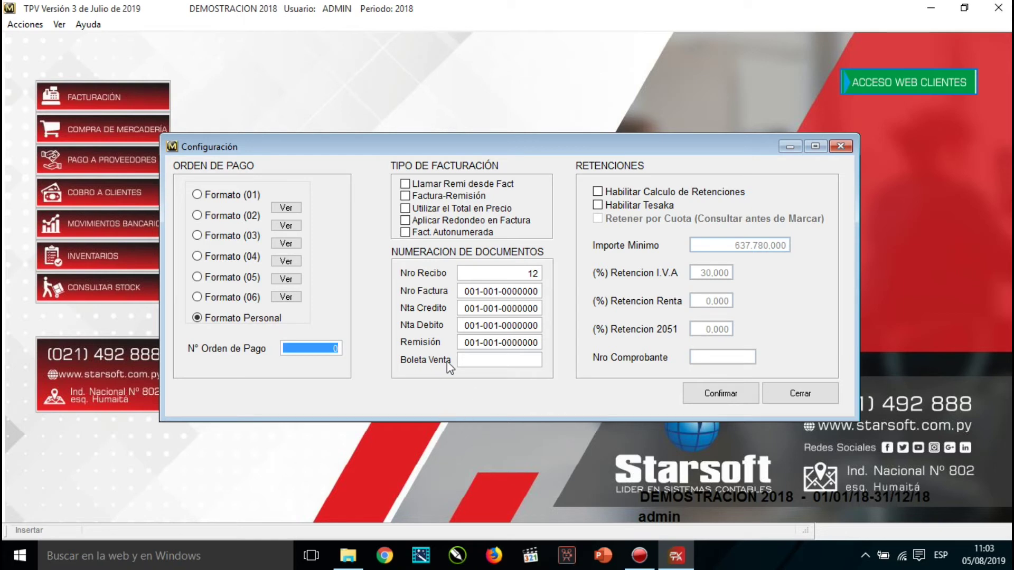
left_click(472, 361)
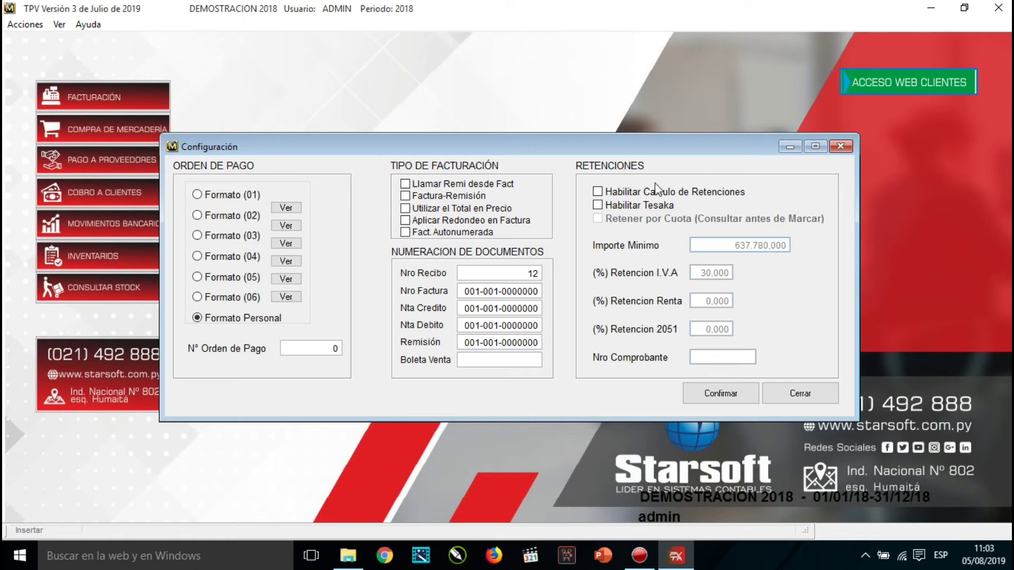
Enable retention calculation, Tesaka and withholding per installment.
left_click(598, 192)
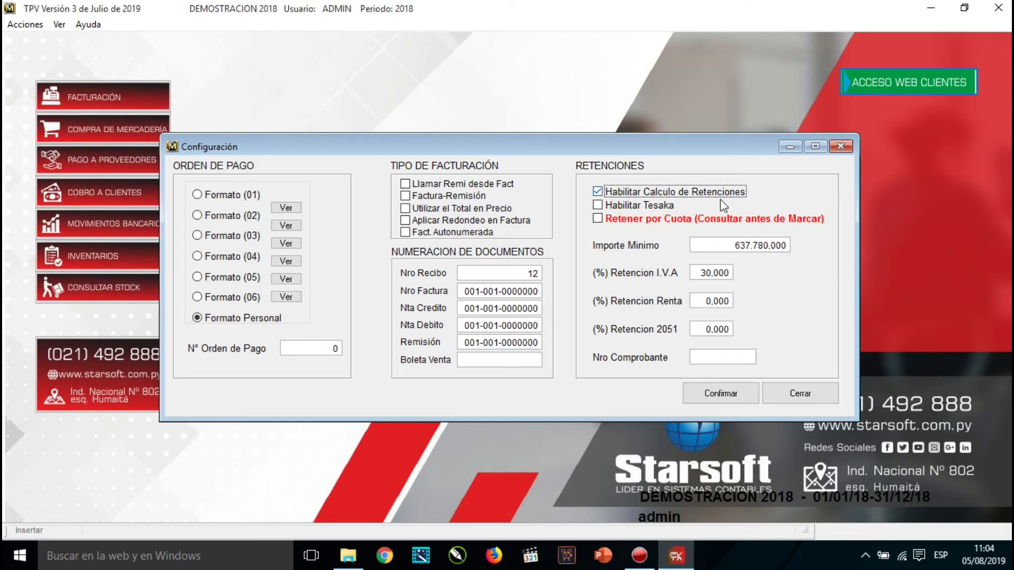
left_click(599, 207)
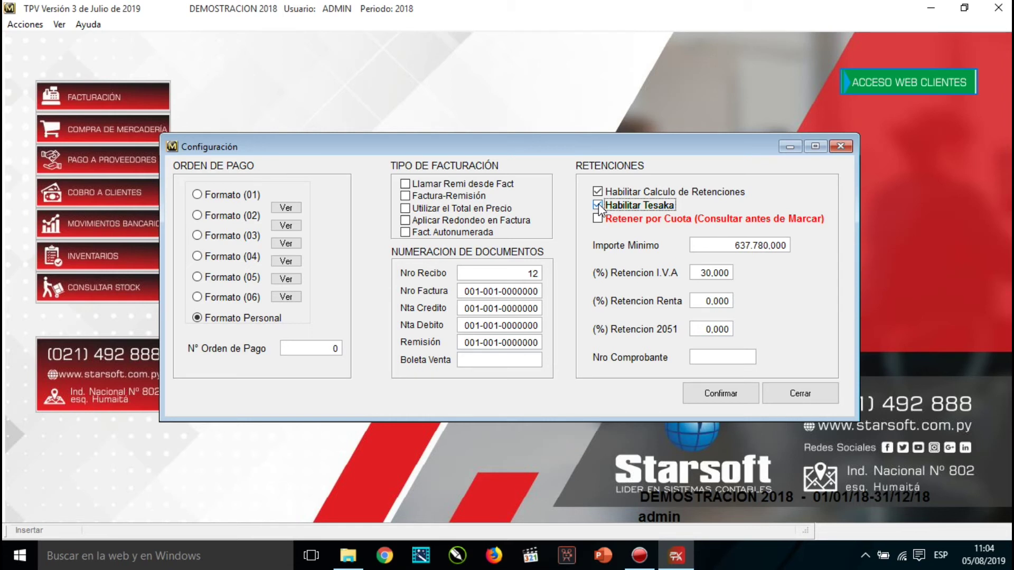
left_click(598, 219)
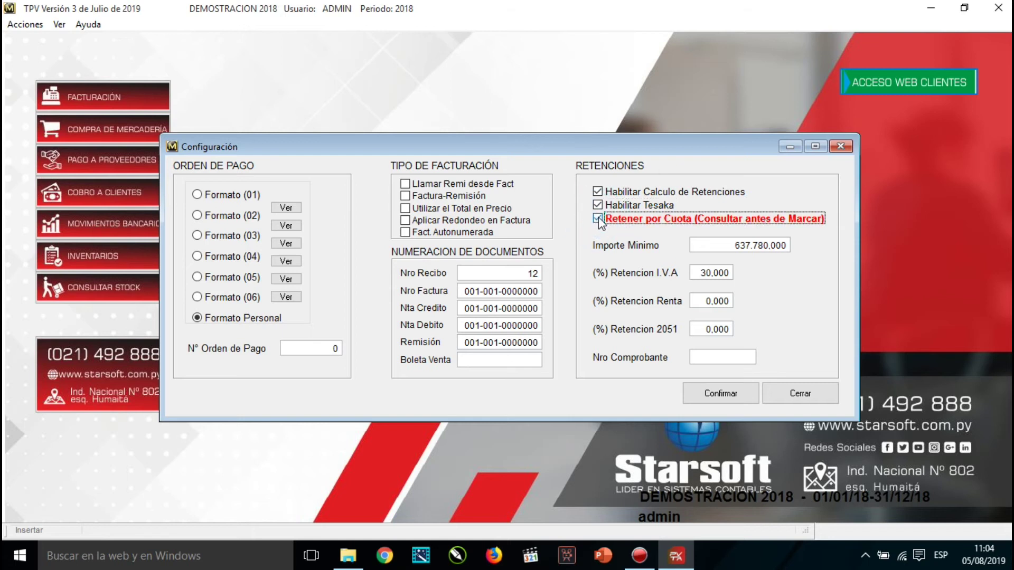
Set the withholding minimum amount to 710.000.000 and review the retention percentages.
left_click_drag(727, 246, 797, 253)
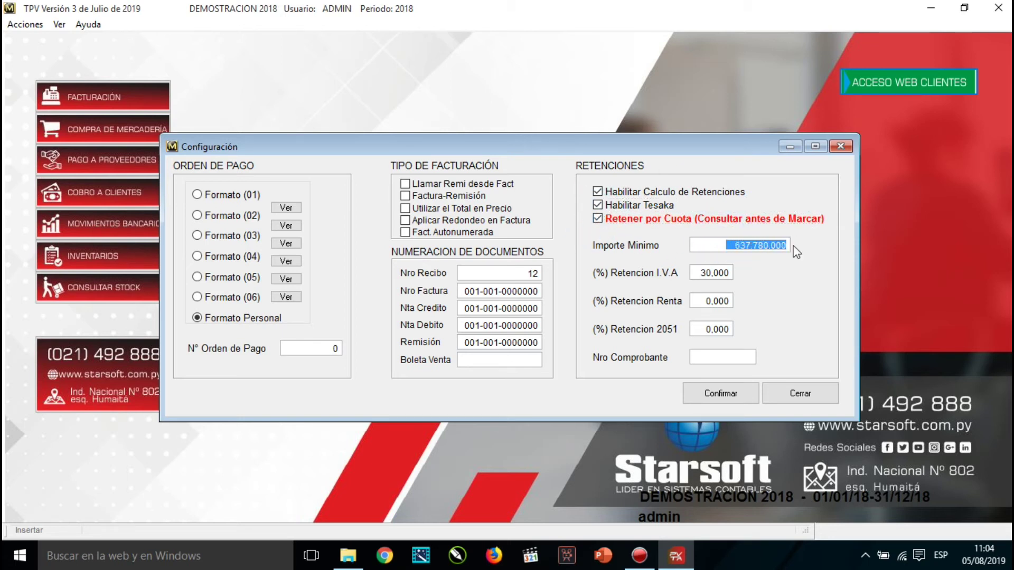
type("710.000")
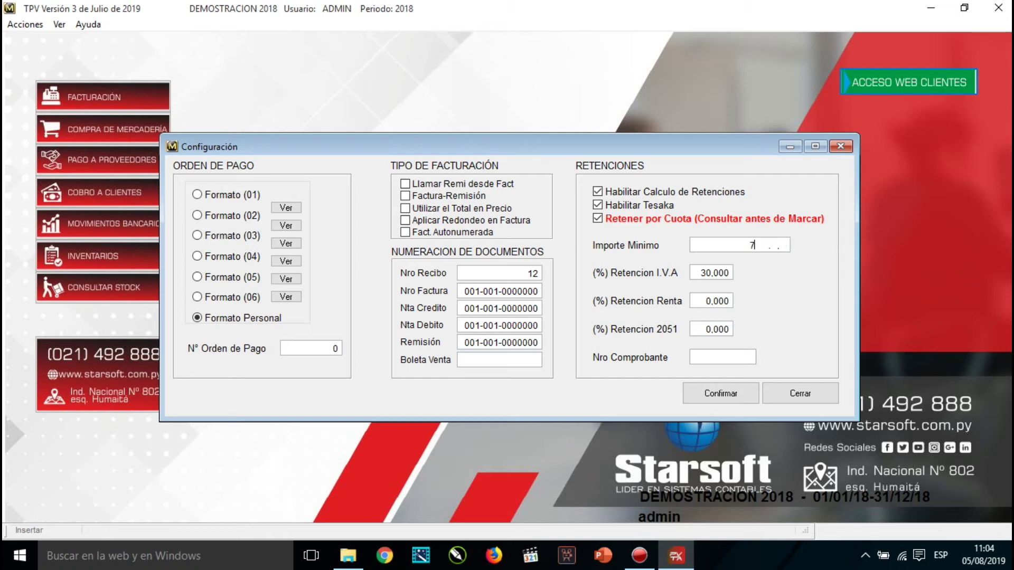
type(".000")
key("Tab")
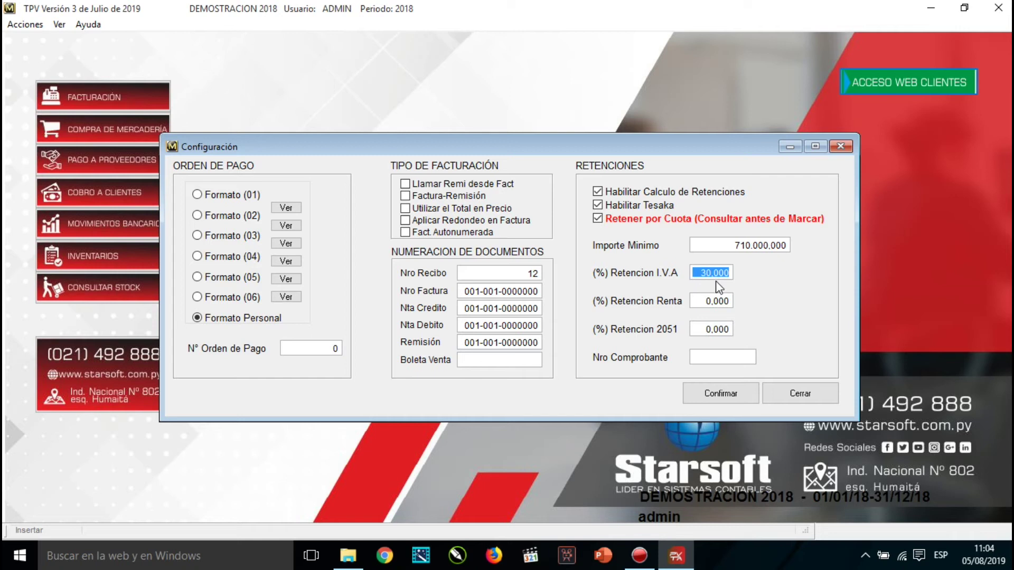
key("Tab")
key("Tab")
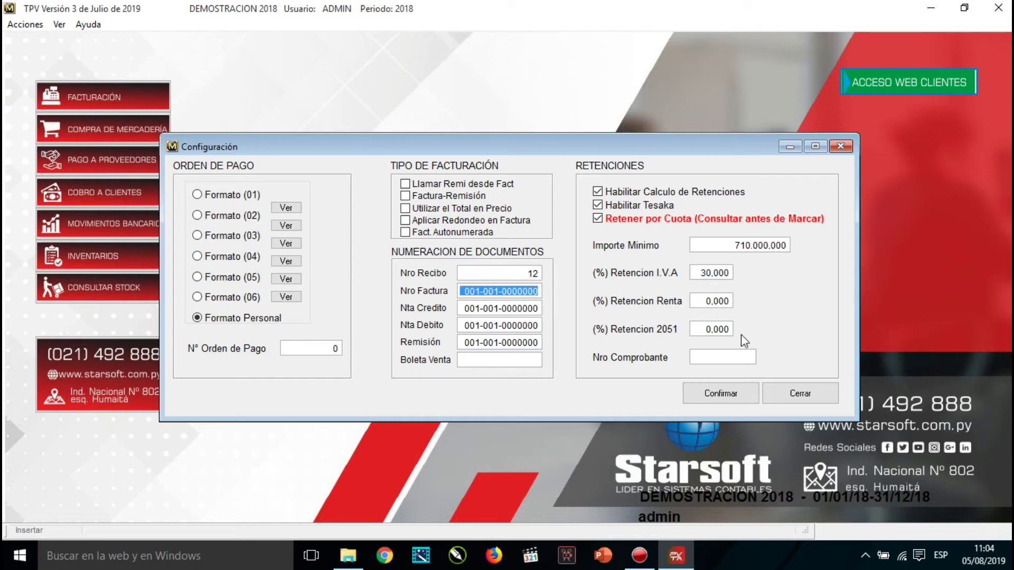
left_click(700, 327)
left_click_drag(695, 296, 727, 297)
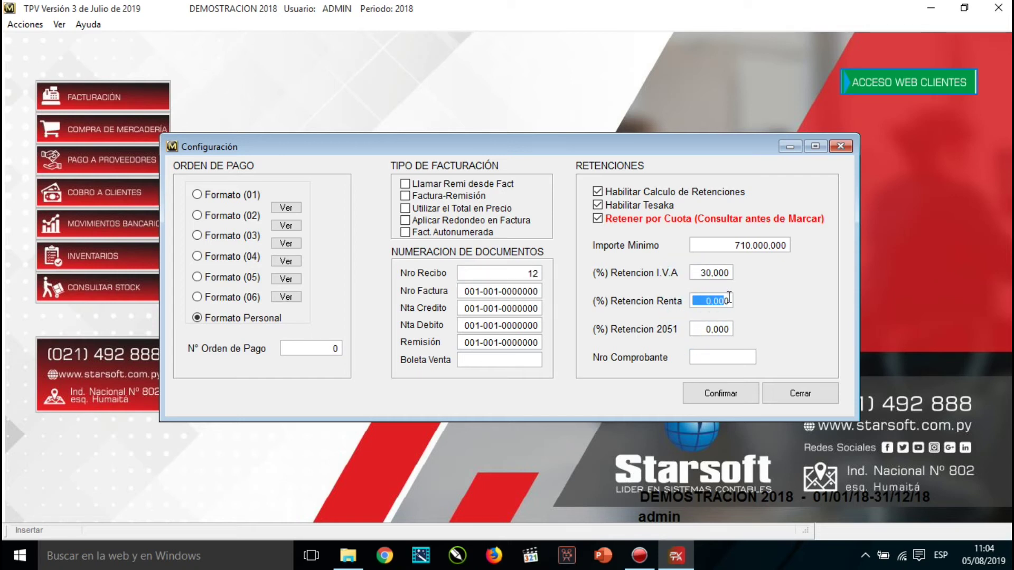
left_click_drag(692, 269, 726, 272)
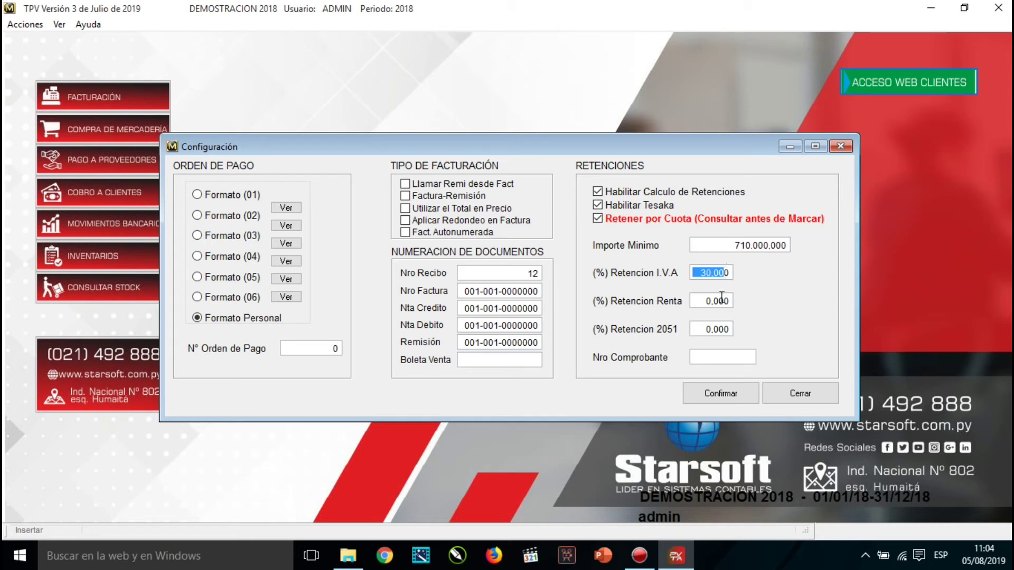
left_click(696, 359)
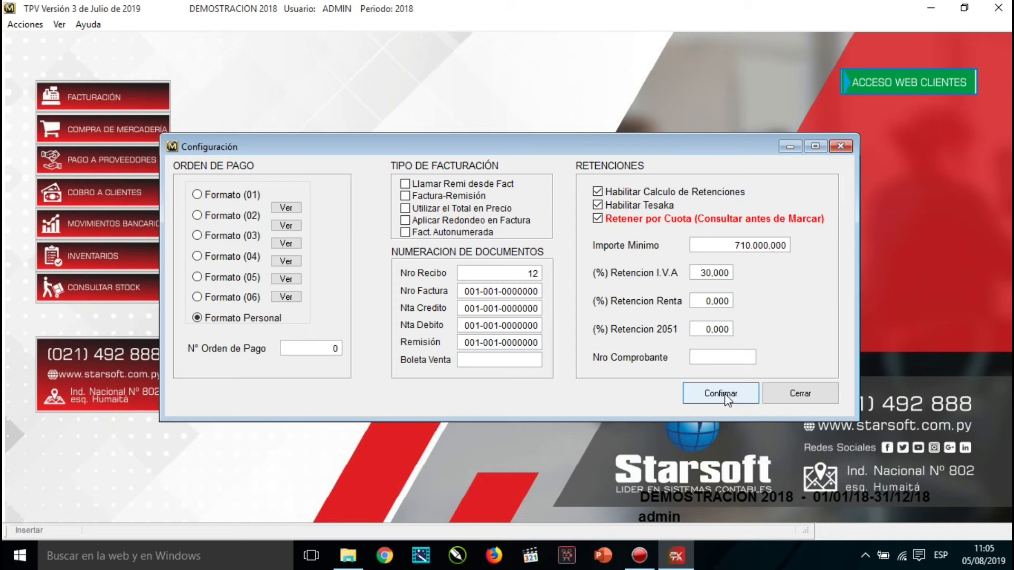
Save the configuration and open Bancos > Definiciones > Cuentas Bancarias.
left_click(725, 395)
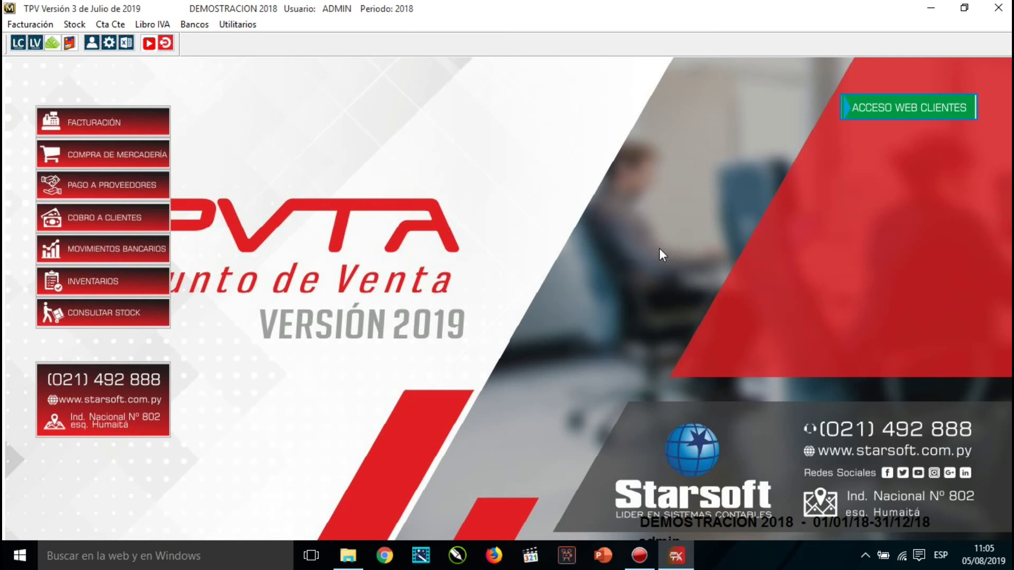
left_click(198, 26)
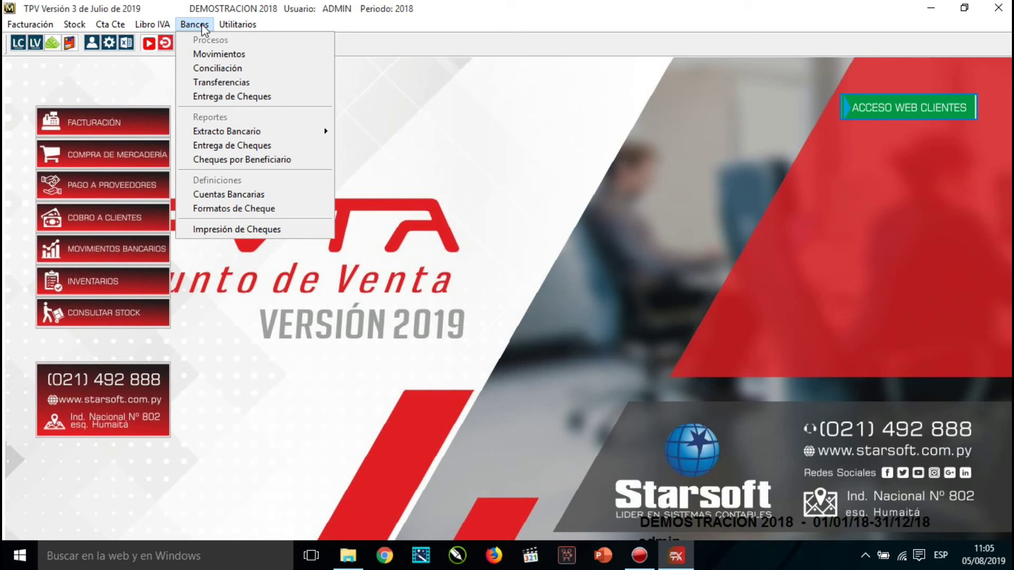
left_click(281, 199)
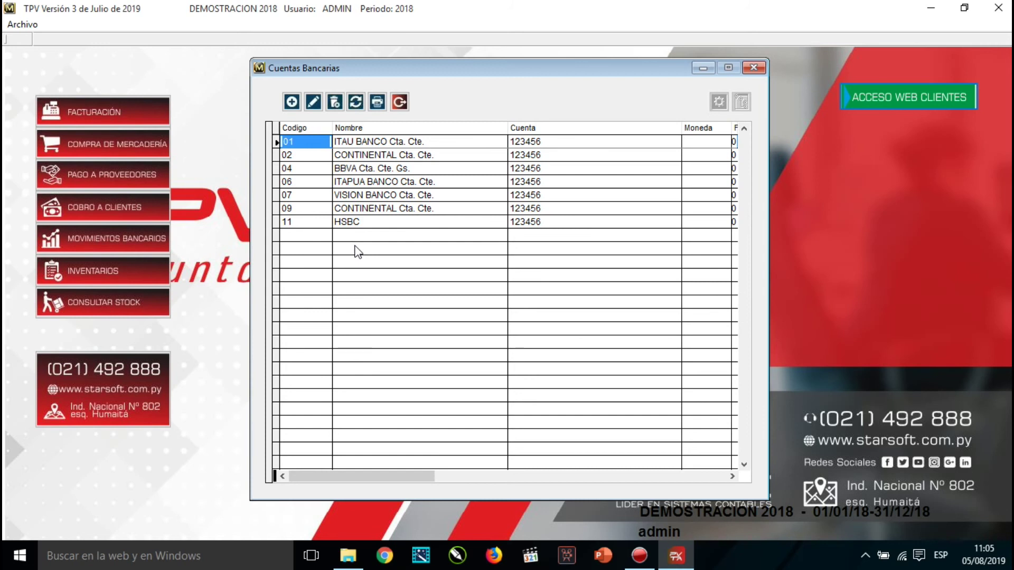
Create bank account 12 named BANCO XXXX, entering its account number, phone and contact.
left_click(292, 102)
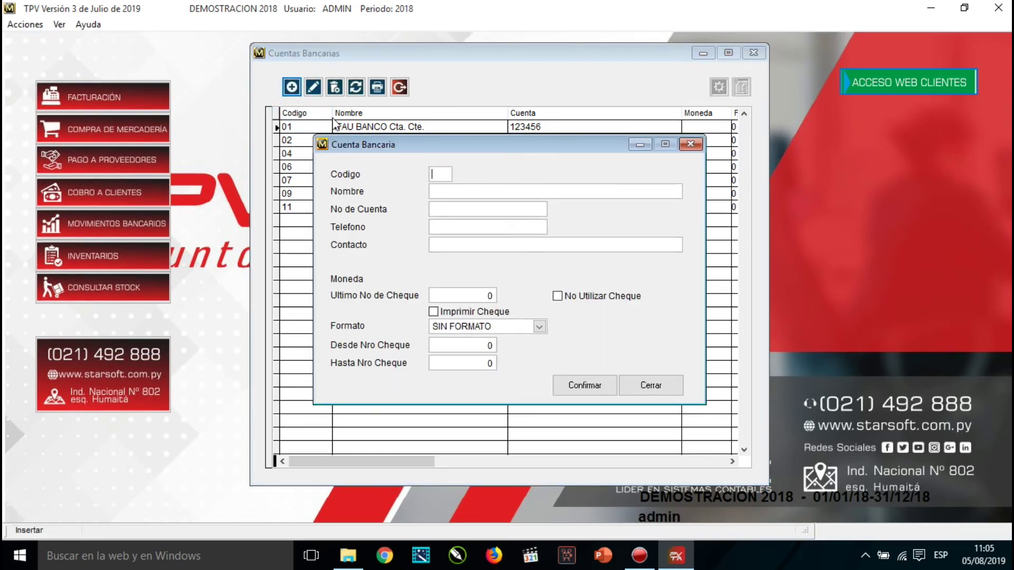
type("12")
key("Tab")
type("BANX")
key("BackSpace")
type("CO XXXX")
key("Tab")
type("ASDASD23234234")
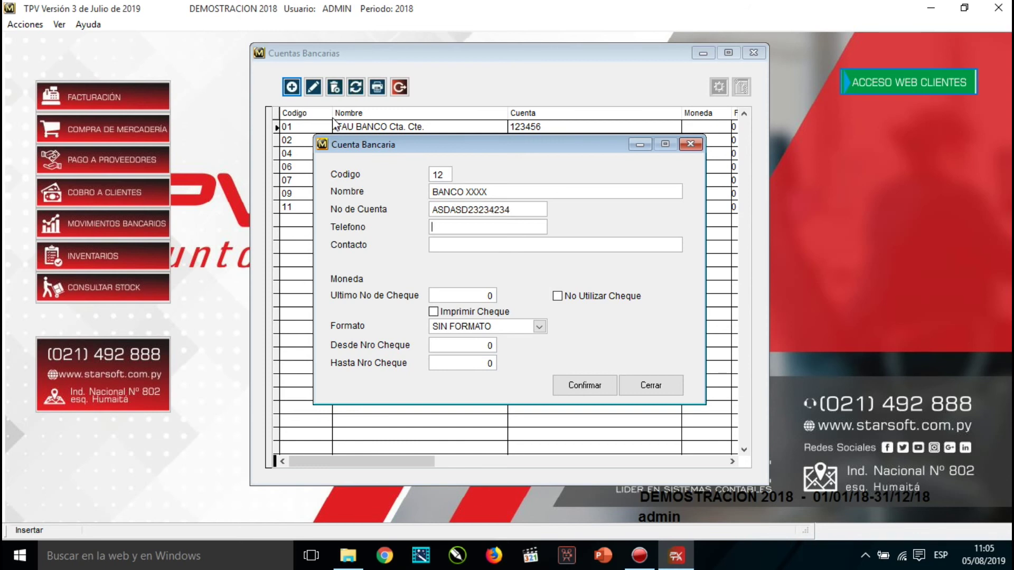
key("Tab")
type("123123123")
key("Tab")
type("1231231")
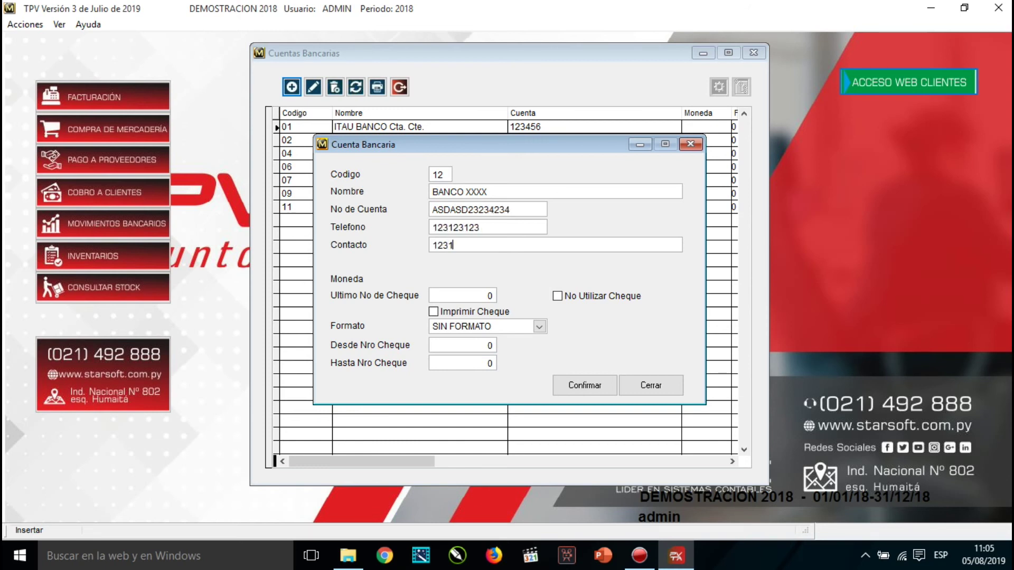
type("23123")
Browse the currency list, select the last cheque number, then save and close the account form.
key("Tab")
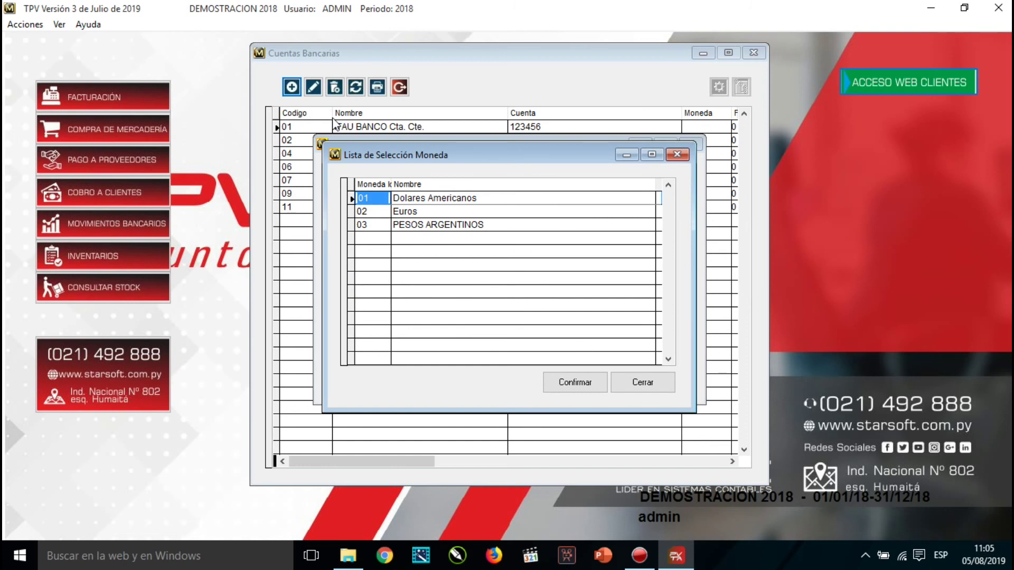
key("Down")
key("Down")
key("Up")
key("Up")
key("Down")
key("Down")
key("Up")
key("Up")
key("Down")
key("Down")
key("Up")
key("Up")
left_click(654, 381)
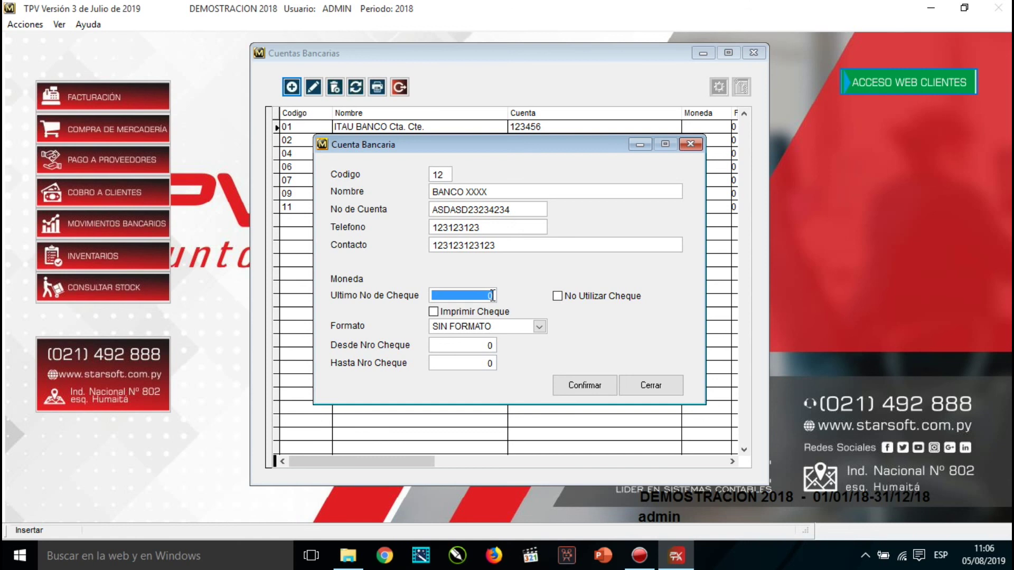
double_click(492, 296)
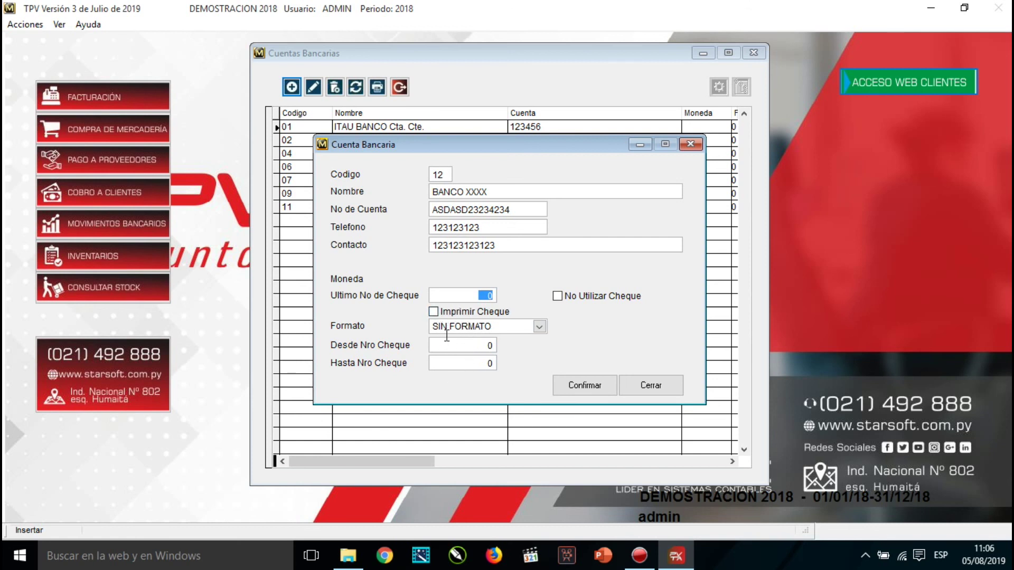
left_click(592, 388)
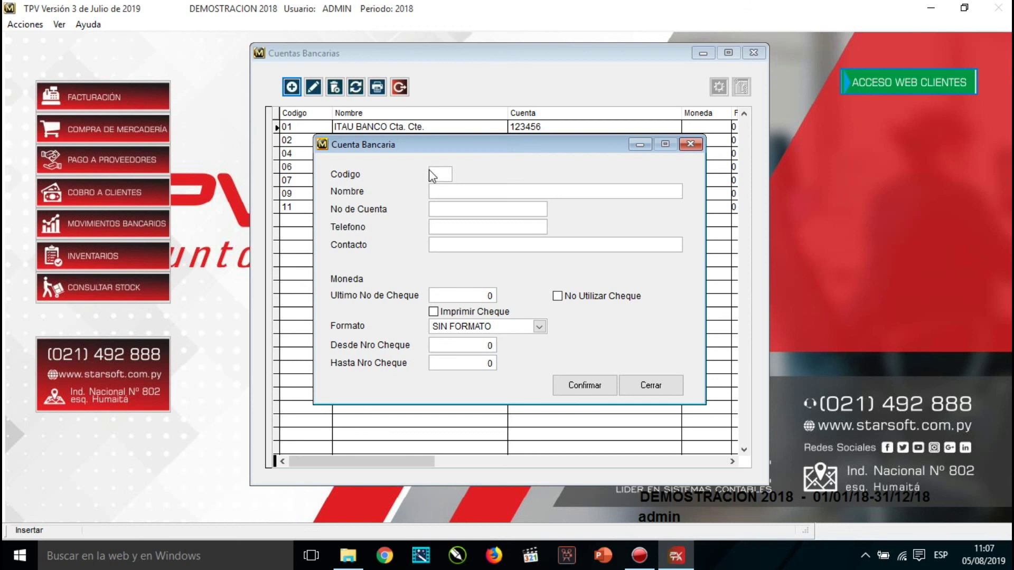
left_click_drag(480, 145, 474, 168)
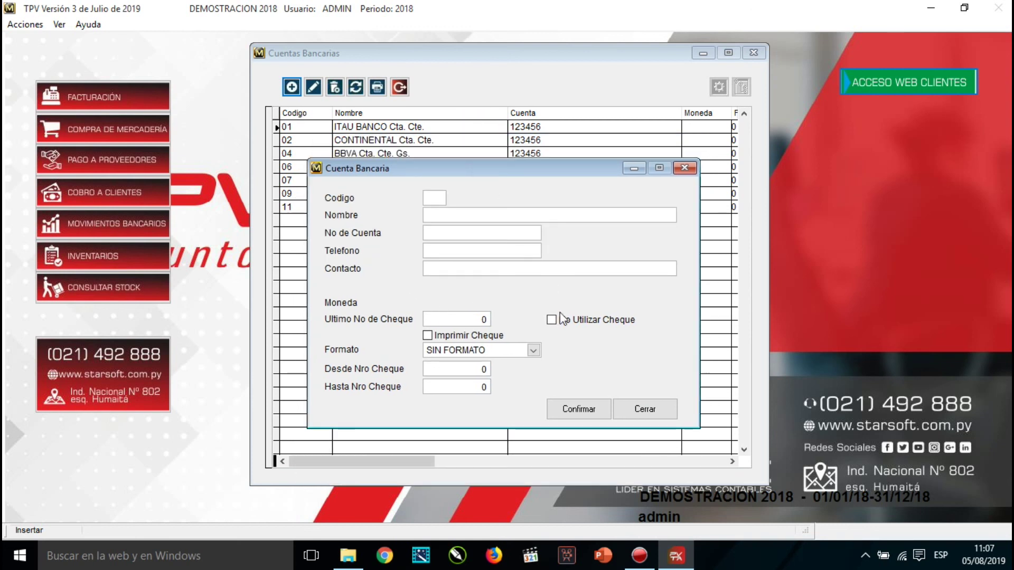
left_click(645, 408)
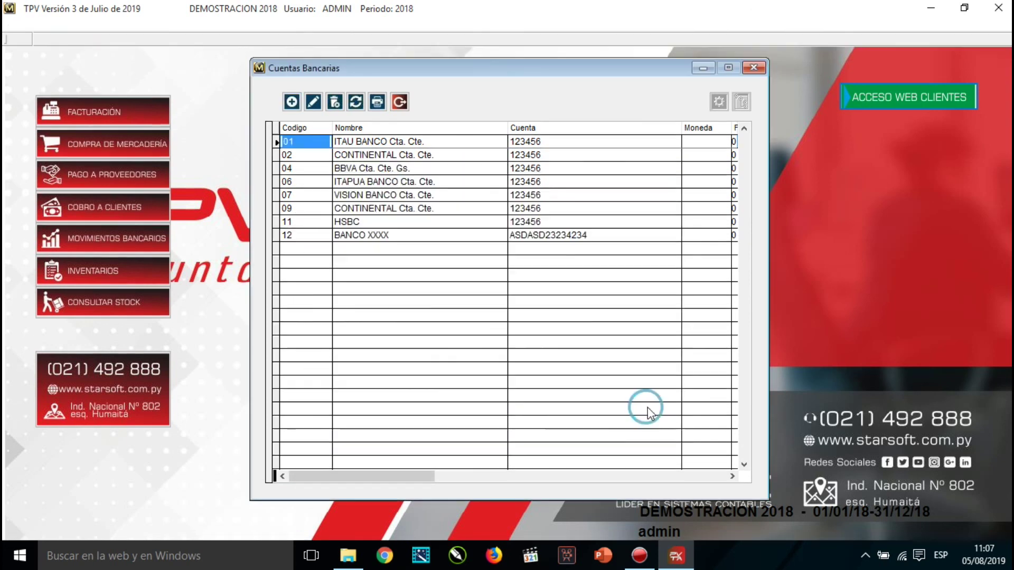
Select the BANCO XXXX row and close the Cuentas Bancarias list.
left_click(394, 233)
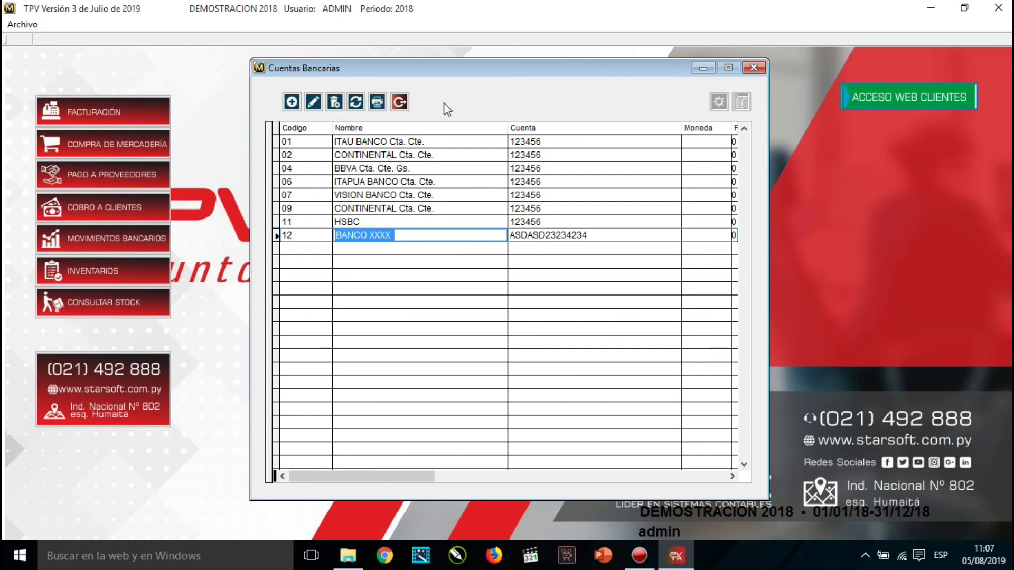
left_click(400, 102)
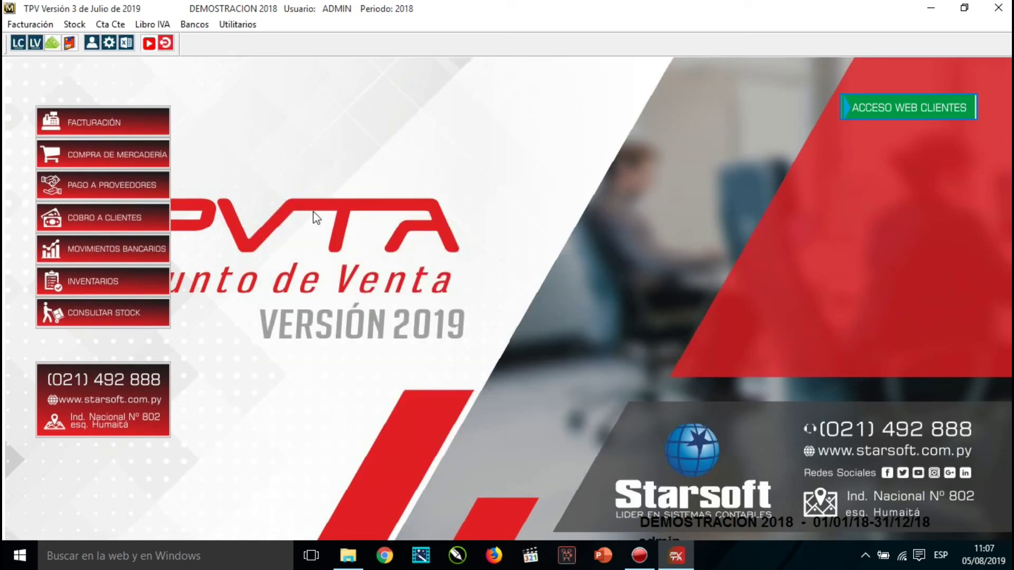